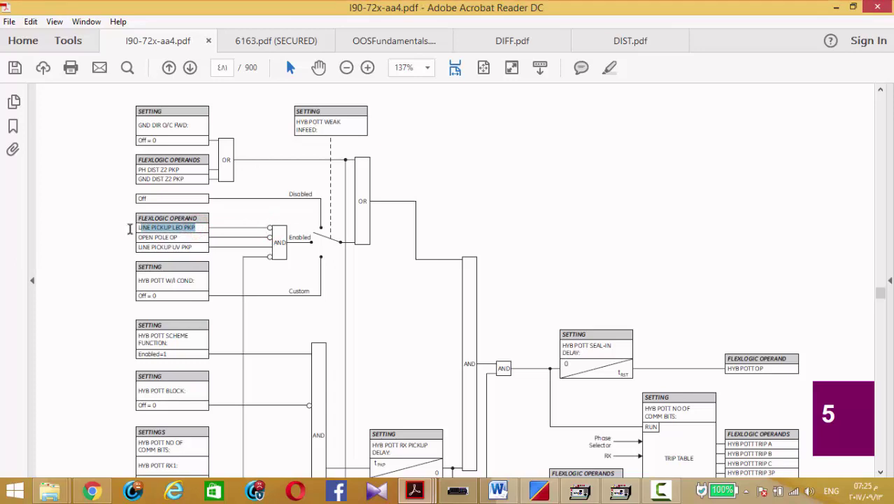
Step: Examine the LINE PICKUP LEO PKP and OPEN POLE OP operands feeding the weak-infeed AND gate in the Hybrid POTT logic diagram
left_click(113, 233)
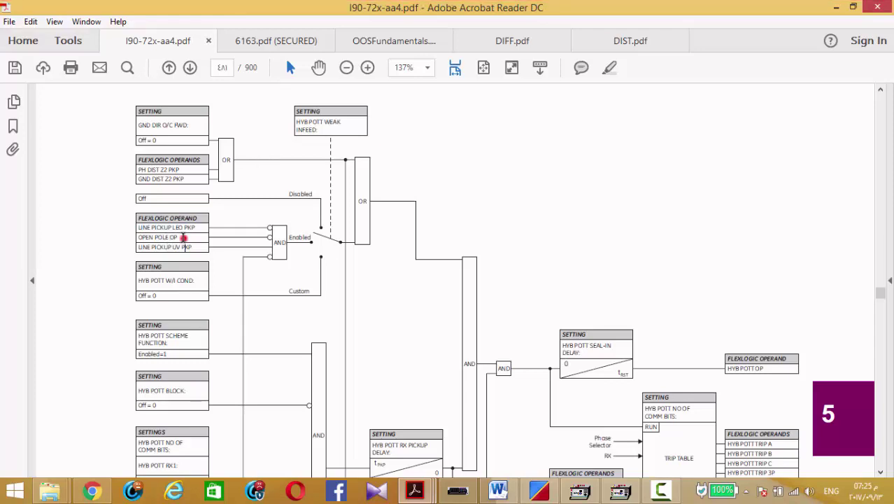
left_click_drag(181, 238, 96, 244)
left_click(97, 244)
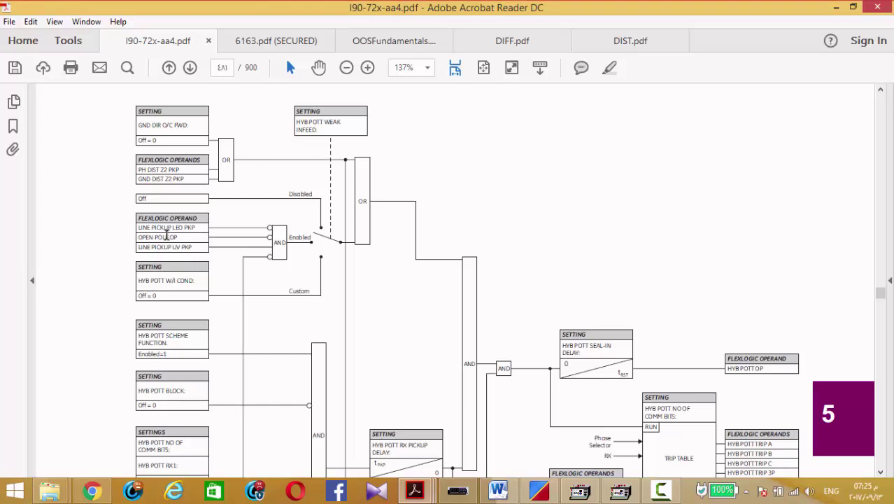
Step: Review the Group 1 Line Pickup settings in EnerVista UR Setup and return to the relay manual in Acrobat Reader
key("alt+Tab")
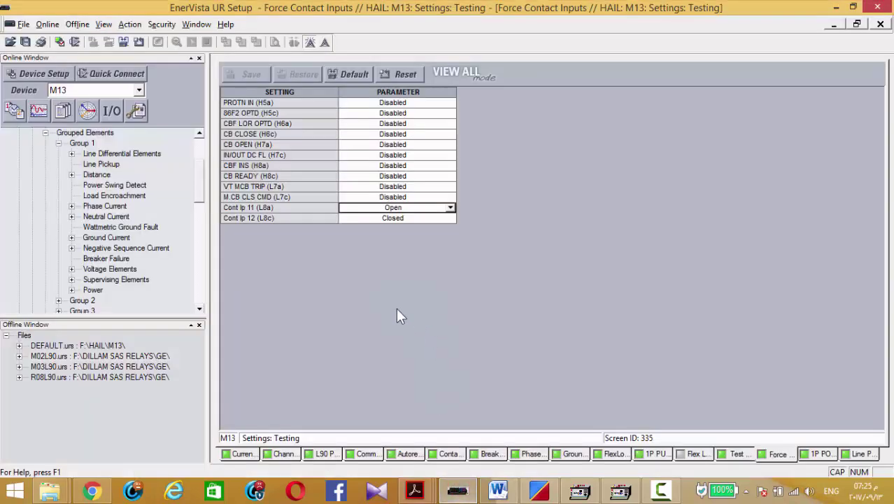
left_click(859, 453)
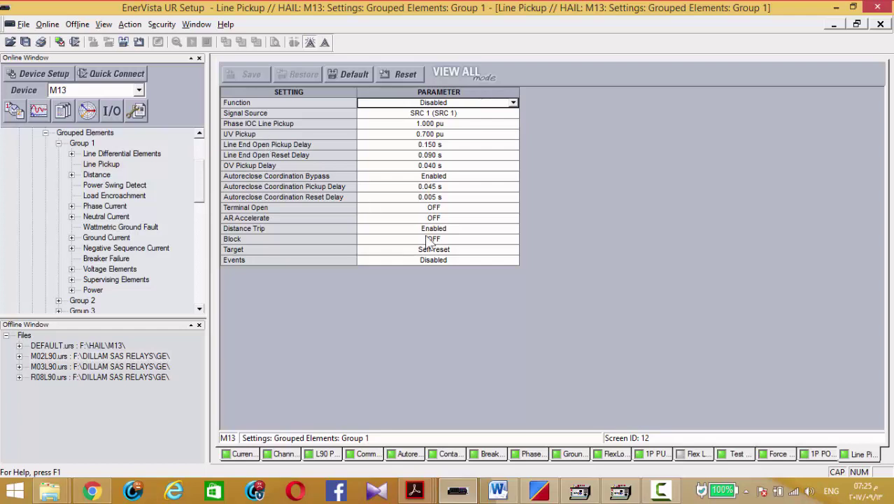
left_click(417, 490)
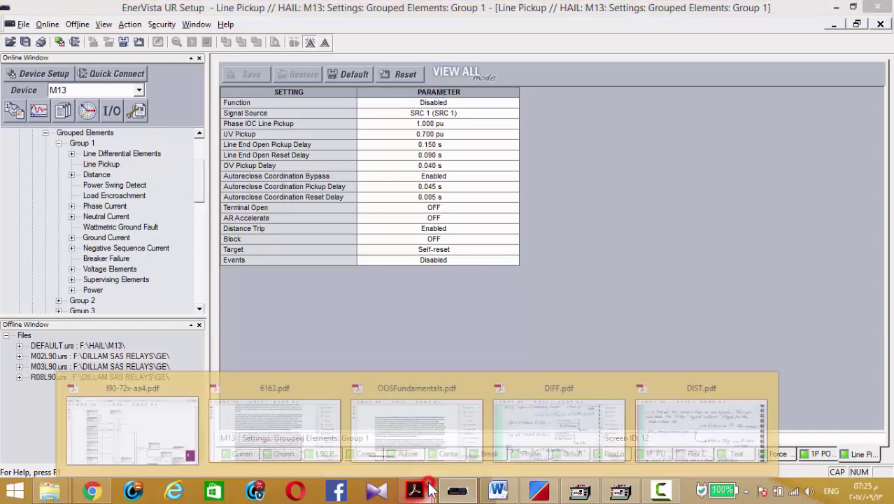
left_click(153, 434)
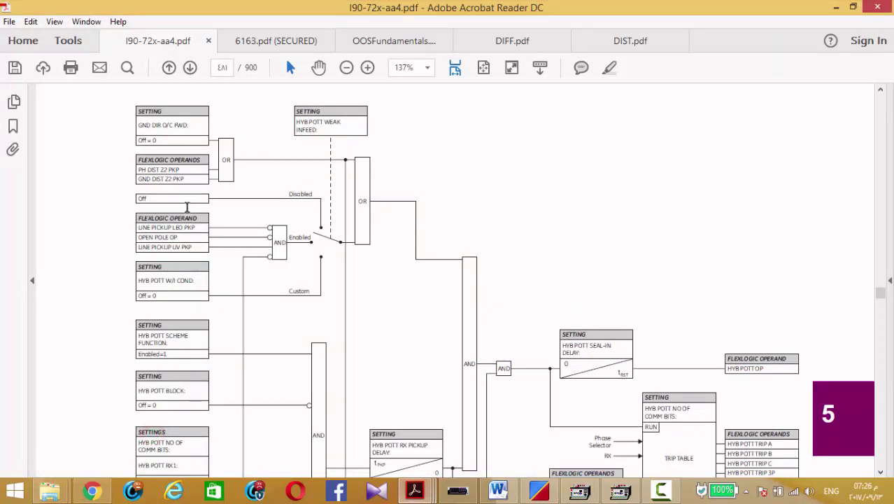
Step: Examine the weak-infeed gate's OPEN POLE OP input and trace its remaining input down to the reverse-direction and zone 4 pickup signals
left_click_drag(185, 237, 158, 238)
left_click(105, 242)
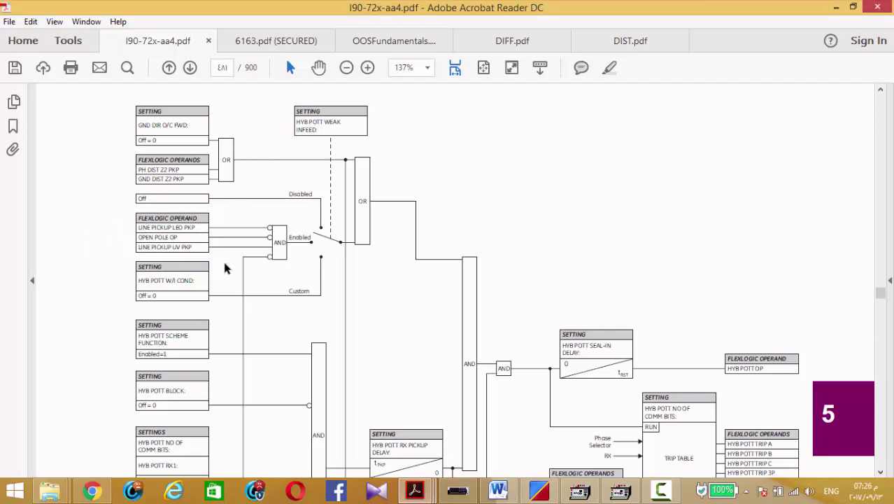
left_click(296, 343)
left_click(320, 66)
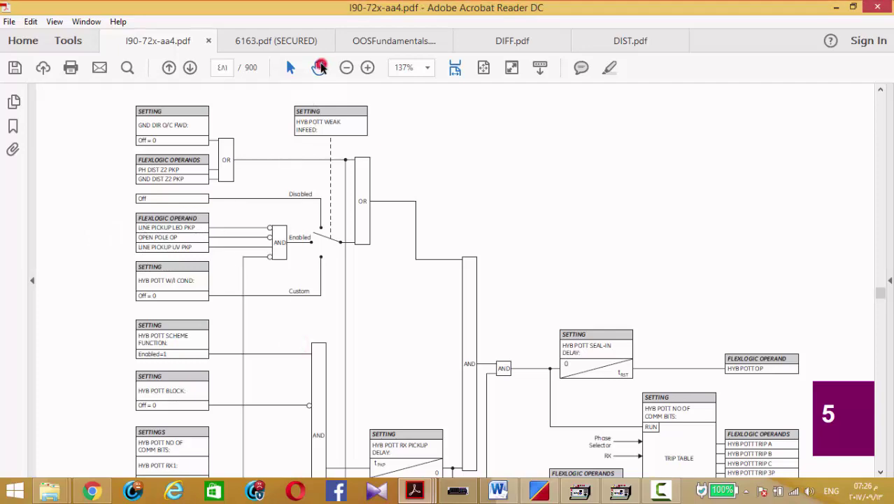
scroll(312, 344, "down", 8)
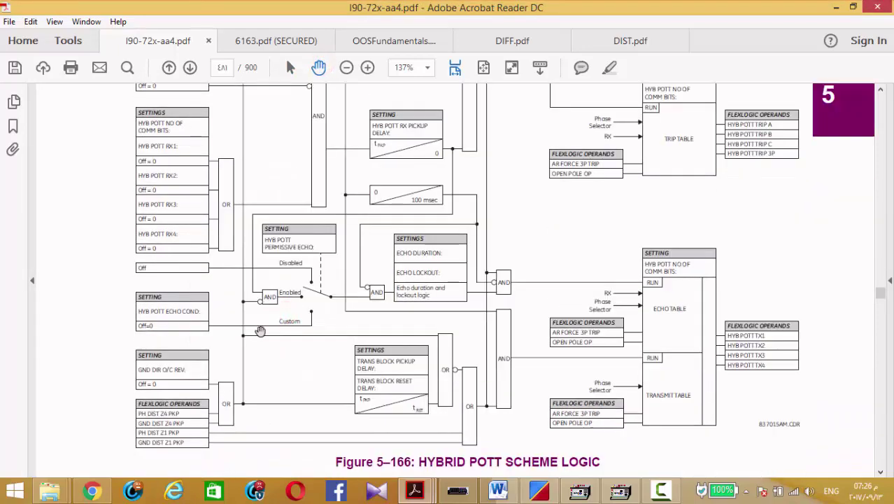
left_click_drag(260, 331, 260, 316)
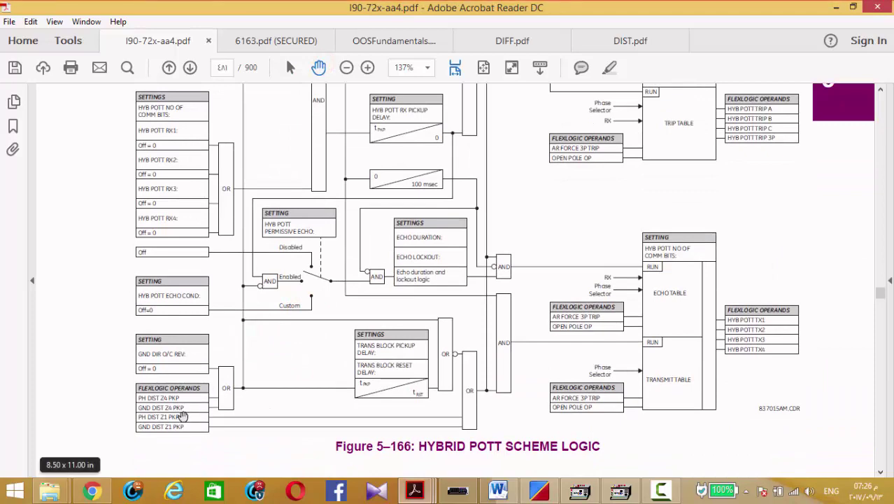
left_click(239, 271)
scroll(241, 283, "up", 4)
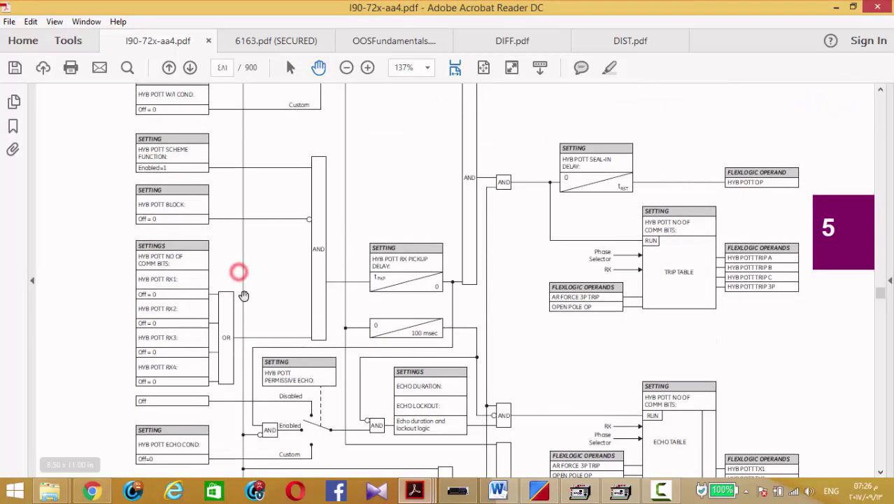
scroll(243, 295, "up", 6)
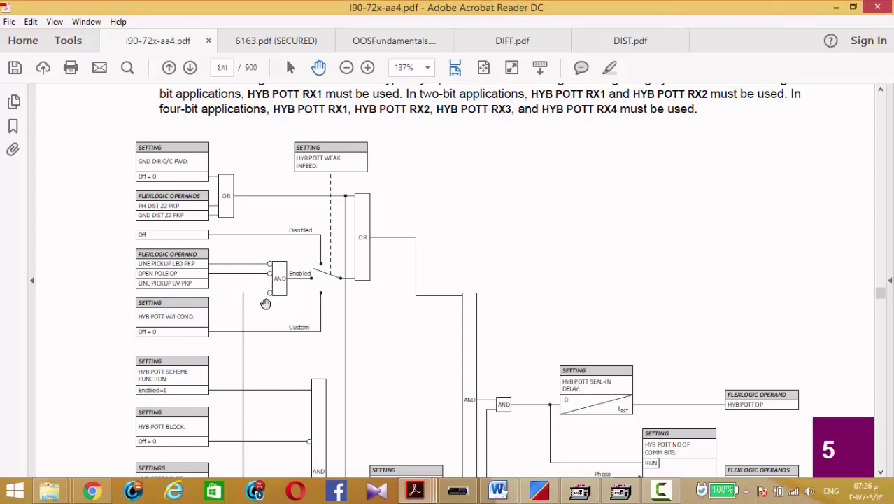
Step: Trace the Hybrid POTT logic from the weak-infeed switch through the RX pickup delay and AND gates to the HYB POTT OP output
scroll(276, 323, "down", 3)
left_click_drag(279, 231, 276, 292)
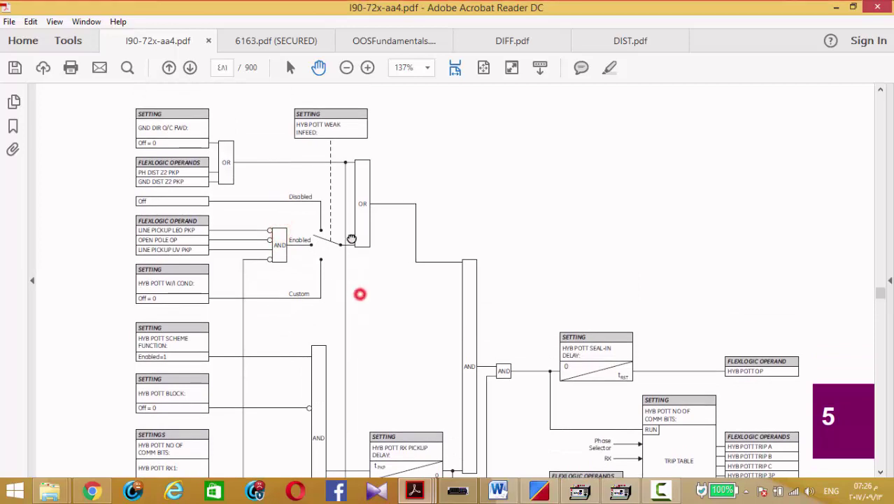
left_click_drag(359, 293, 350, 210)
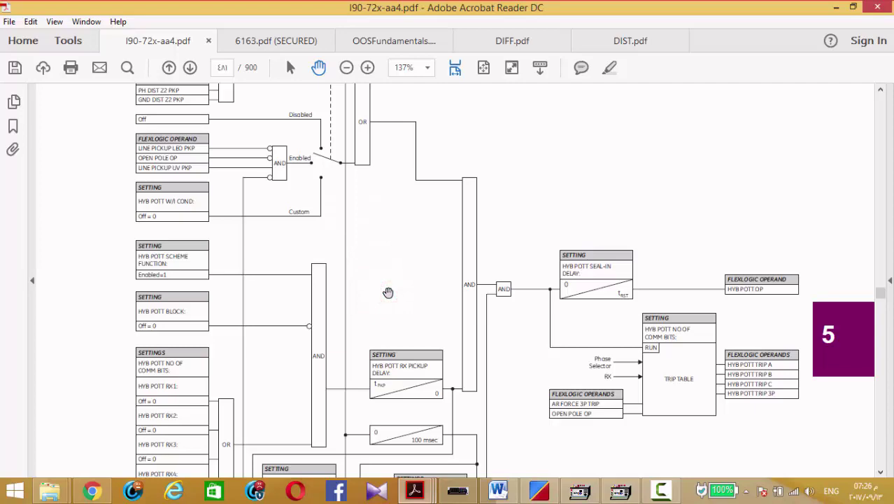
mouse_move(389, 293)
left_mouse_down()
mouse_move(387, 365)
mouse_move(380, 287)
left_mouse_up()
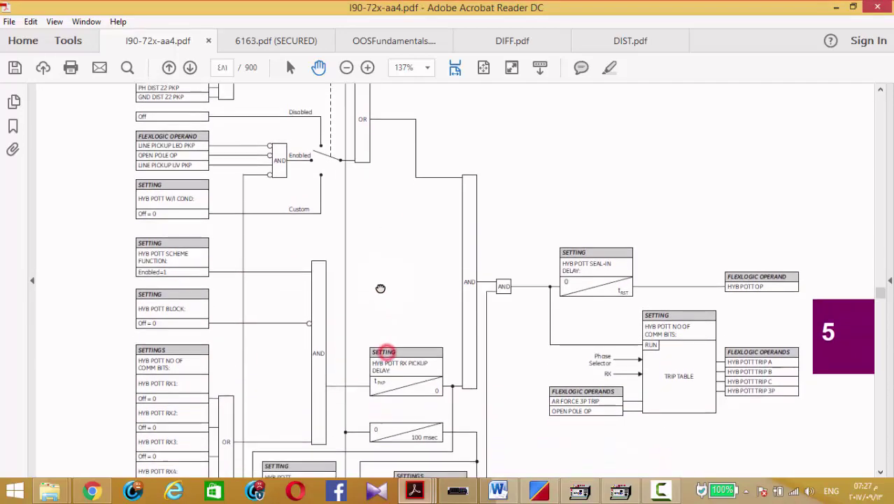
left_click_drag(356, 410, 349, 369)
left_click_drag(349, 214, 358, 328)
mouse_move(359, 282)
left_mouse_down()
mouse_move(359, 345)
mouse_move(359, 245)
left_mouse_up()
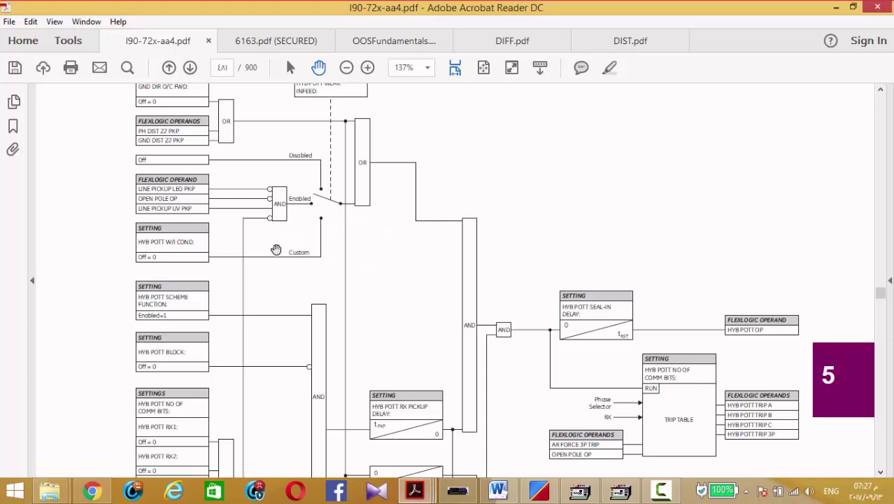
left_click_drag(273, 250, 279, 203)
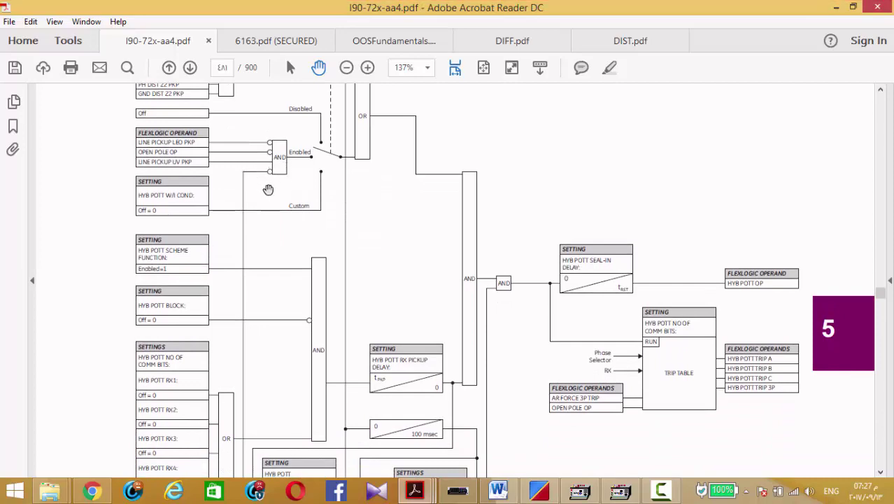
left_click_drag(271, 194, 300, 224)
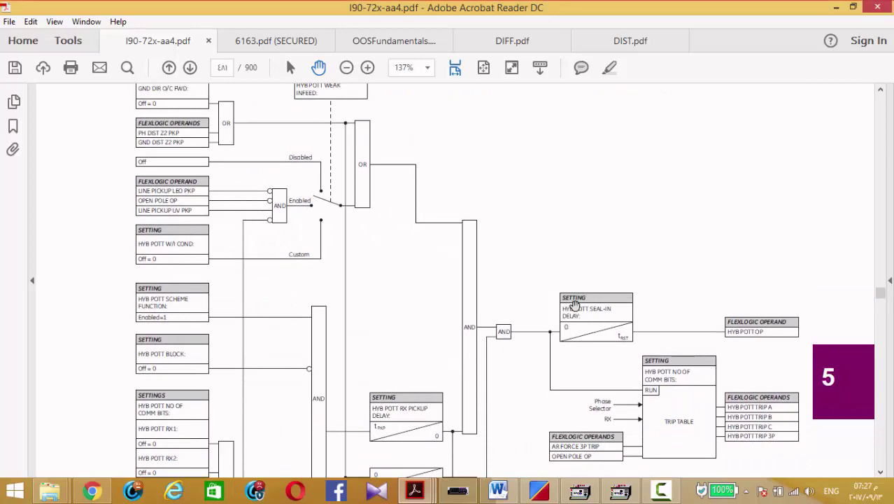
left_click_drag(575, 305, 567, 226)
left_click_drag(414, 274, 405, 211)
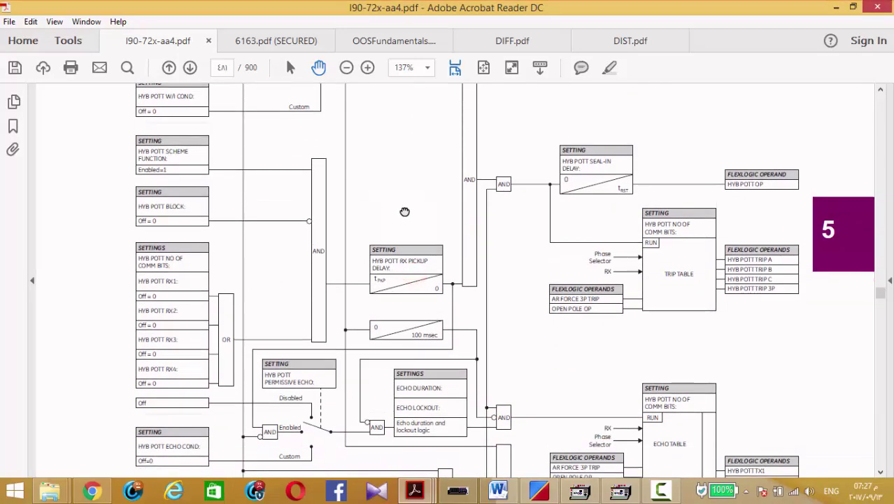
left_click_drag(383, 310, 372, 370)
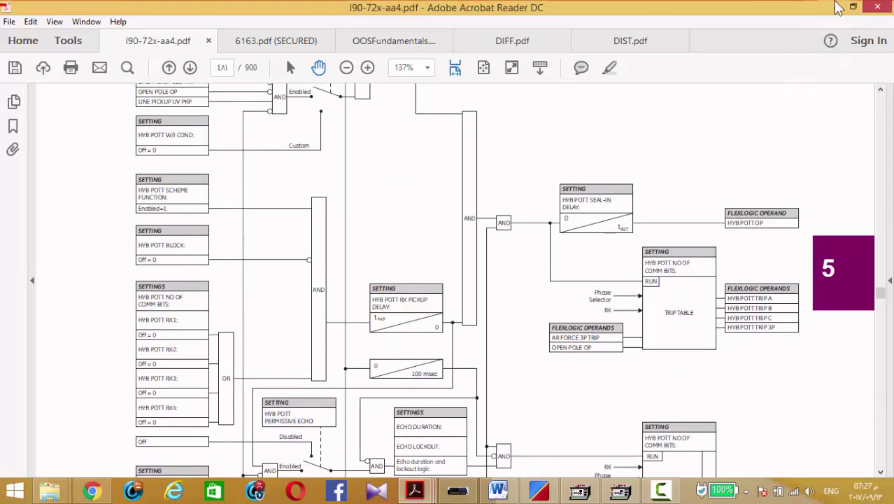
left_click_drag(691, 88, 658, 146)
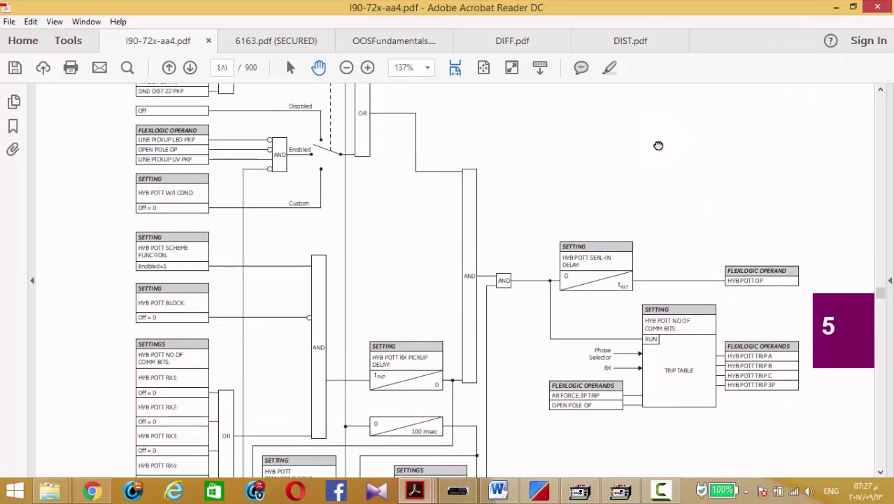
left_click_drag(468, 214, 468, 308)
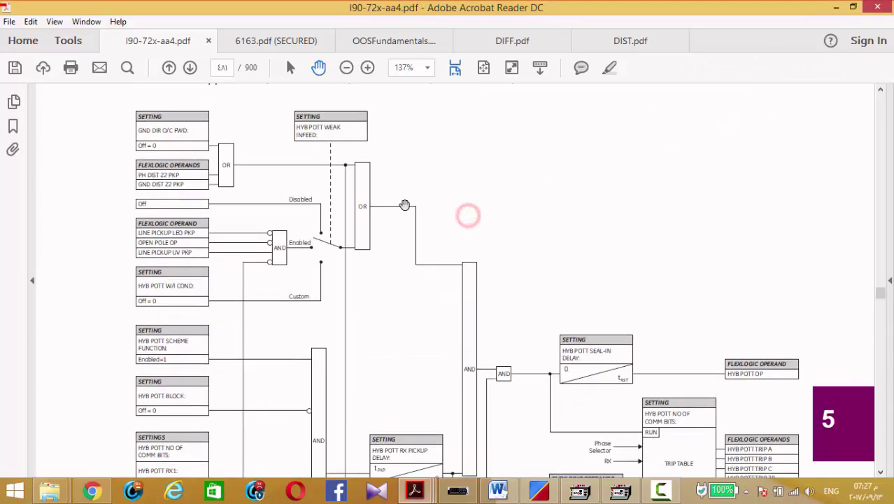
Step: Switch to EnerVista UR Setup and open the 1P Hybrid POTT Scheme settings from the Pilot Schemes of relay M13
left_click(836, 8)
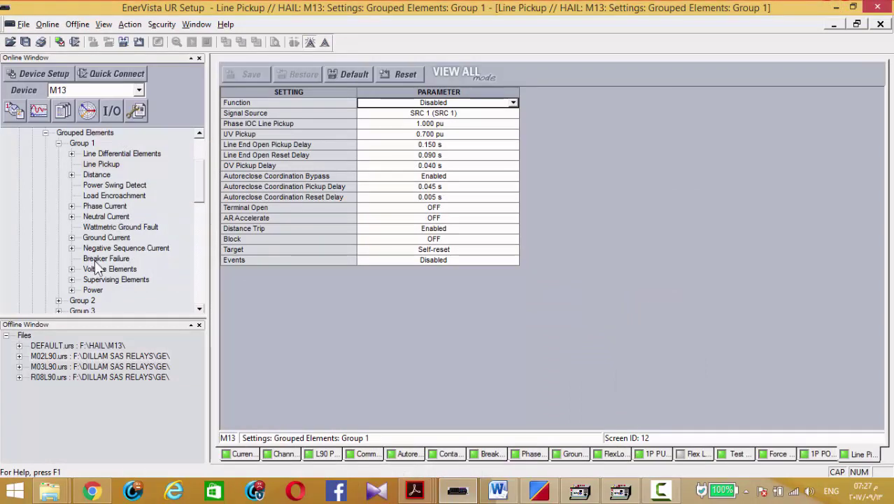
left_click(58, 142)
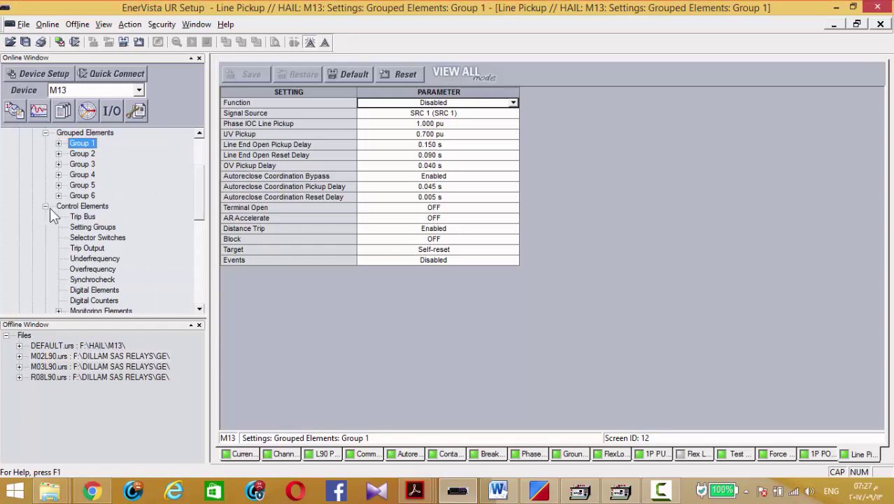
left_click(200, 247)
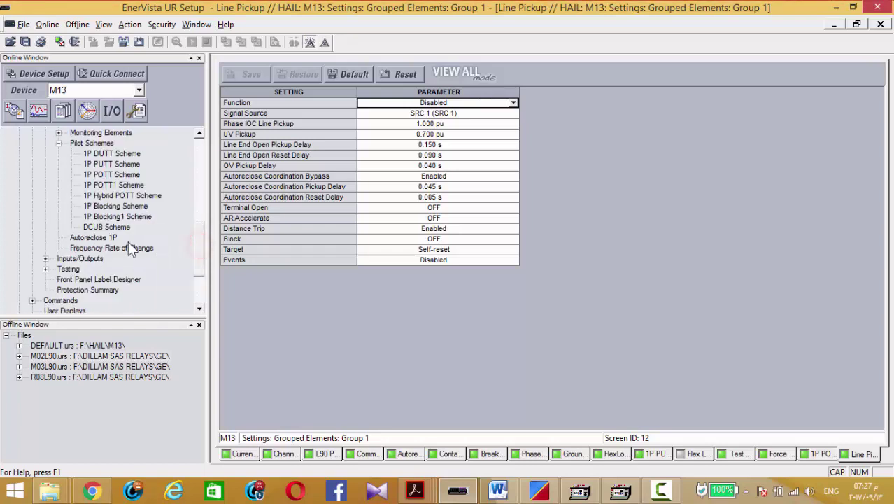
double_click(104, 237)
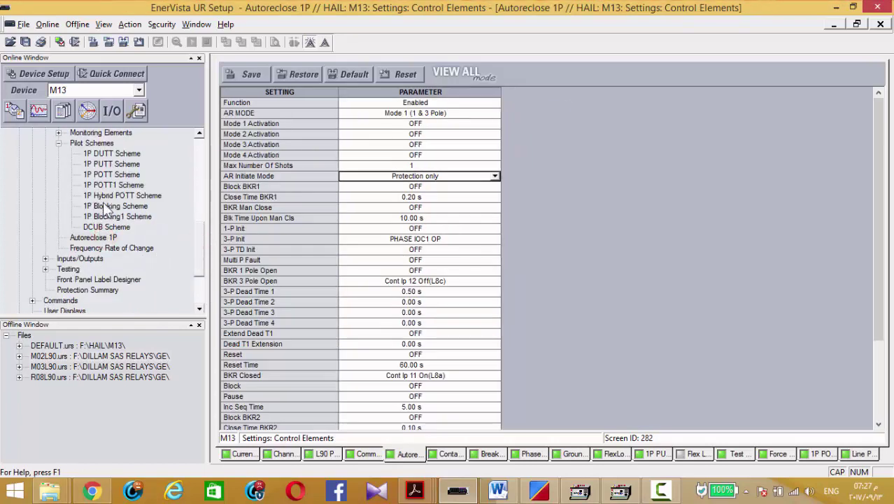
double_click(112, 195)
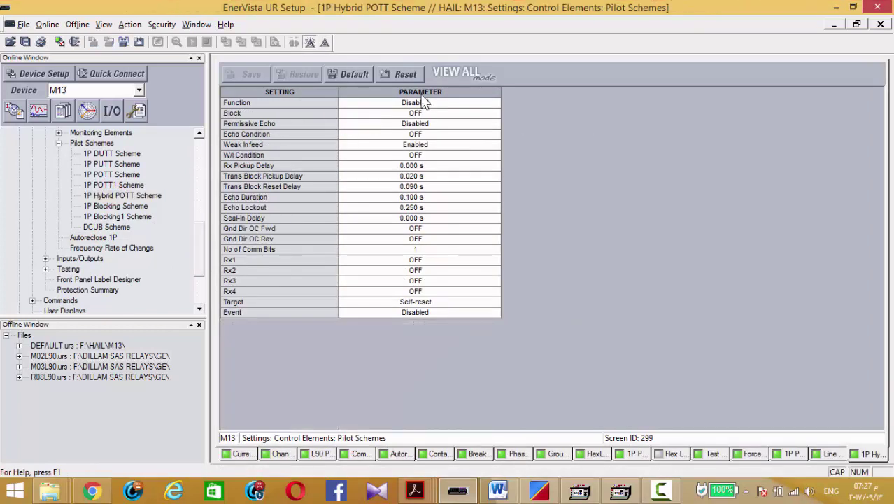
Step: Set the 1P Hybrid POTT Scheme's Function to Enabled
left_click(464, 102)
left_click(496, 103)
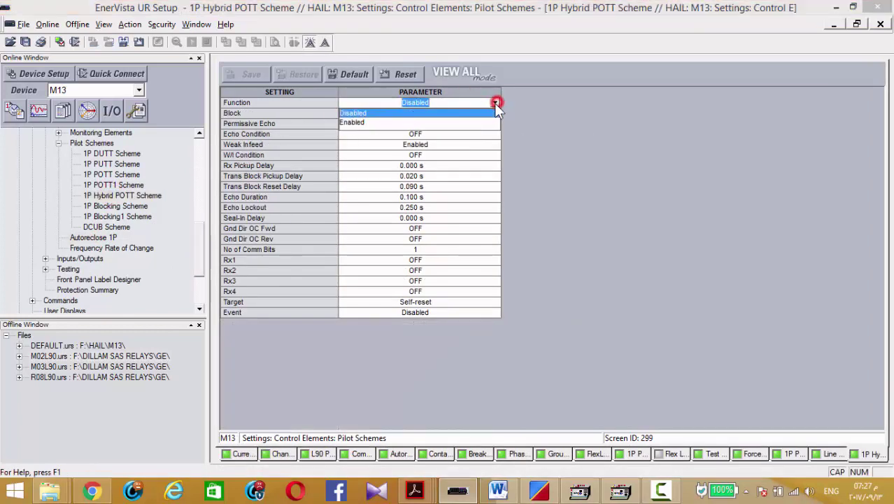
left_click(383, 122)
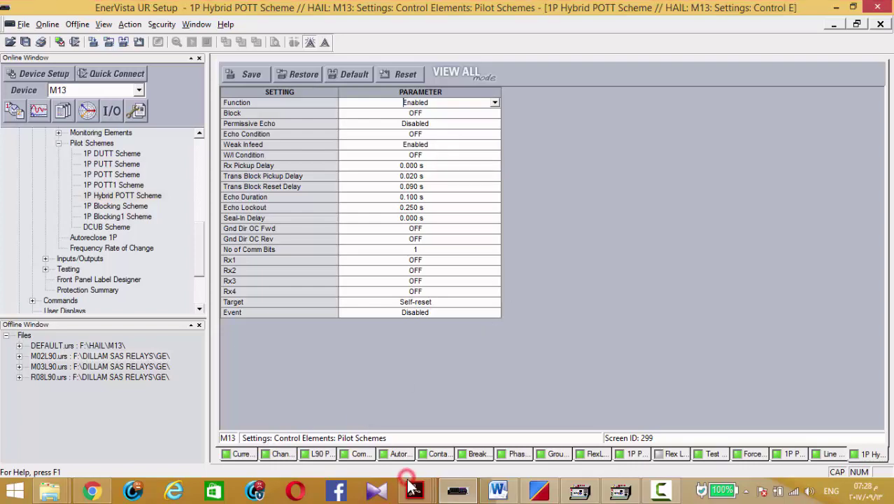
Step: Check the weak-infeed options in the manual's Hybrid POTT logic diagram in Acrobat Reader and return to the relay settings
mouse_move(413, 486)
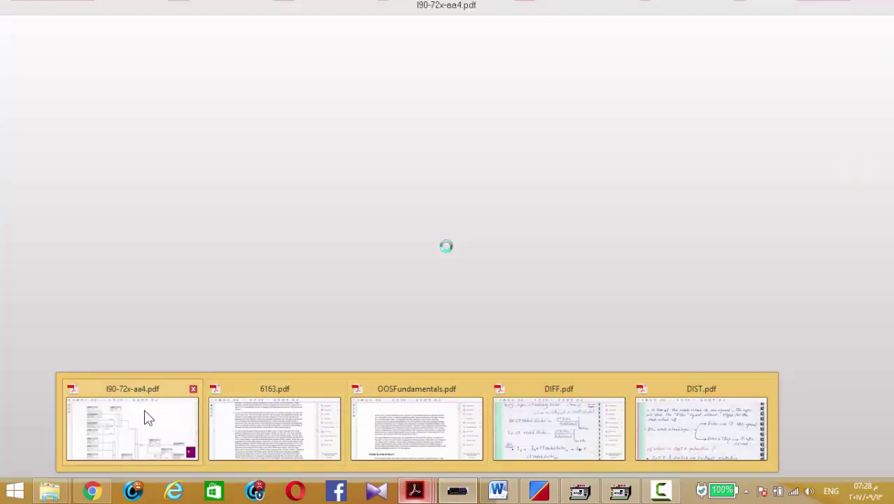
left_click(147, 417)
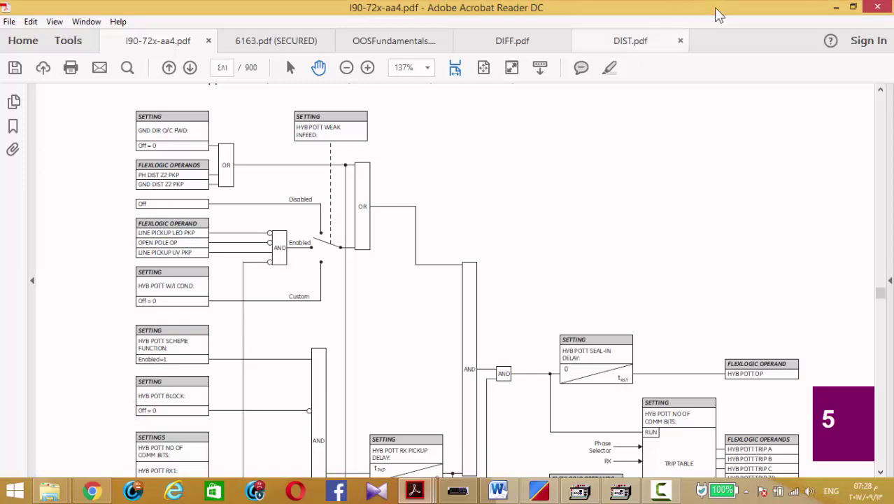
left_click(836, 7)
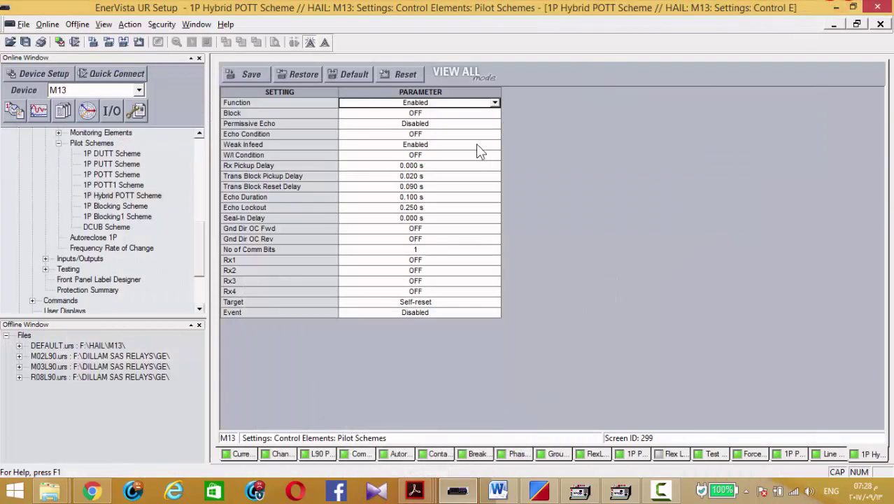
Step: Try the Custom option for Weak Infeed in the 1P Hybrid POTT Scheme and return the setting to Enabled
left_click(487, 145)
left_click(495, 144)
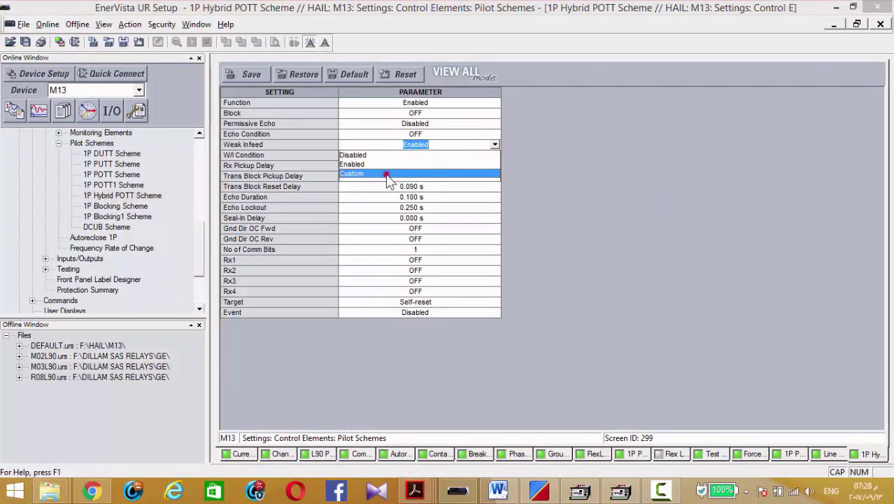
left_click(386, 174)
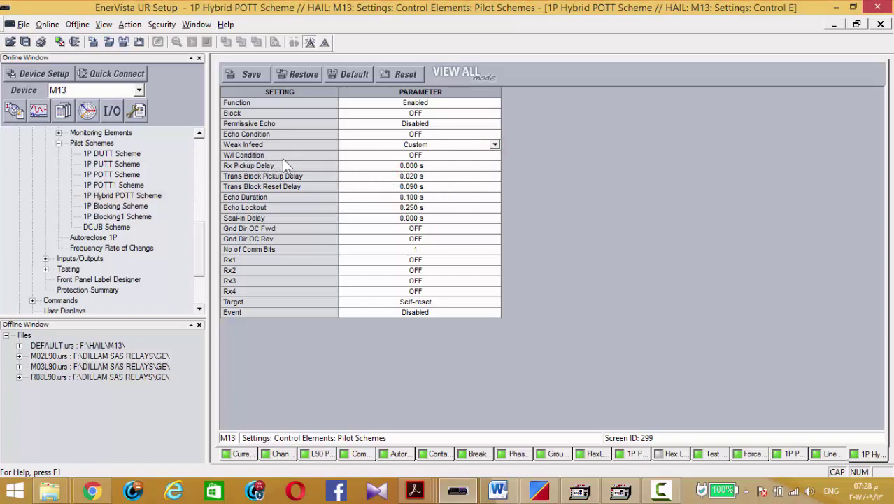
left_click(414, 154)
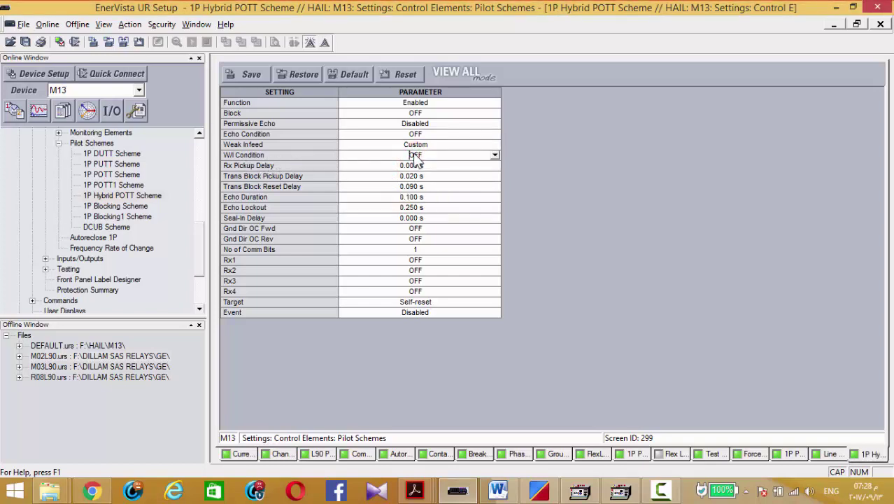
left_click(448, 146)
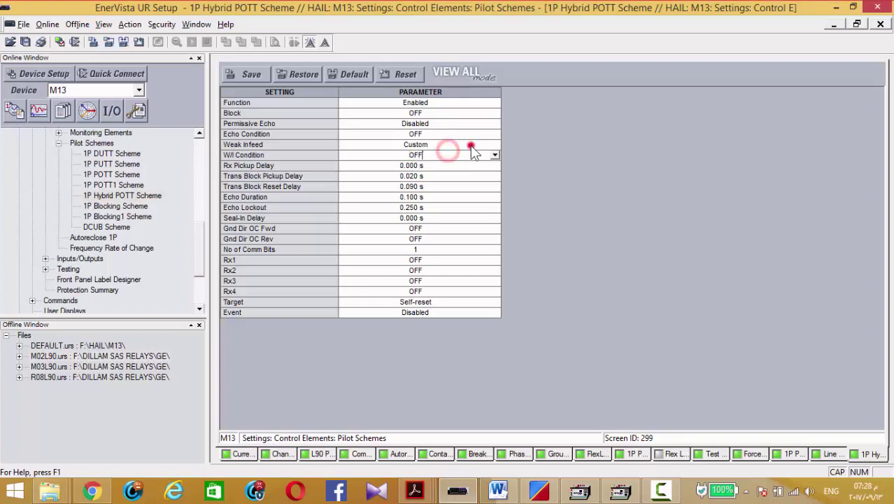
left_click(495, 145)
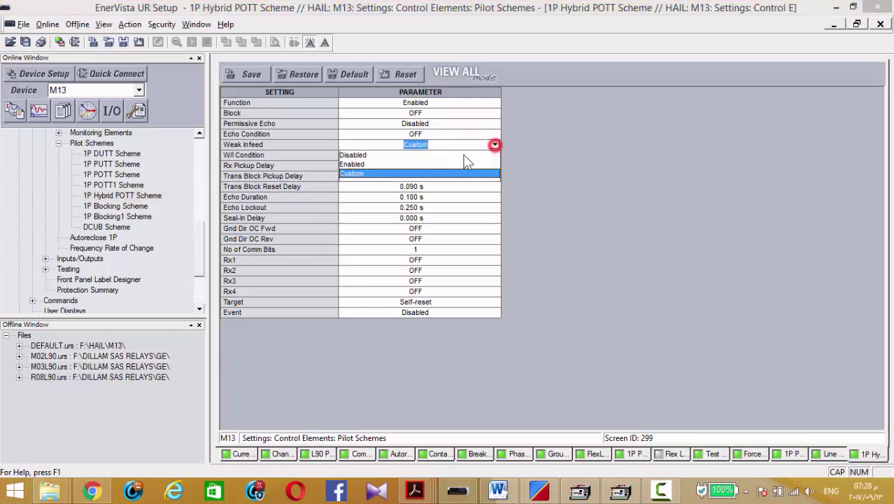
left_click(365, 164)
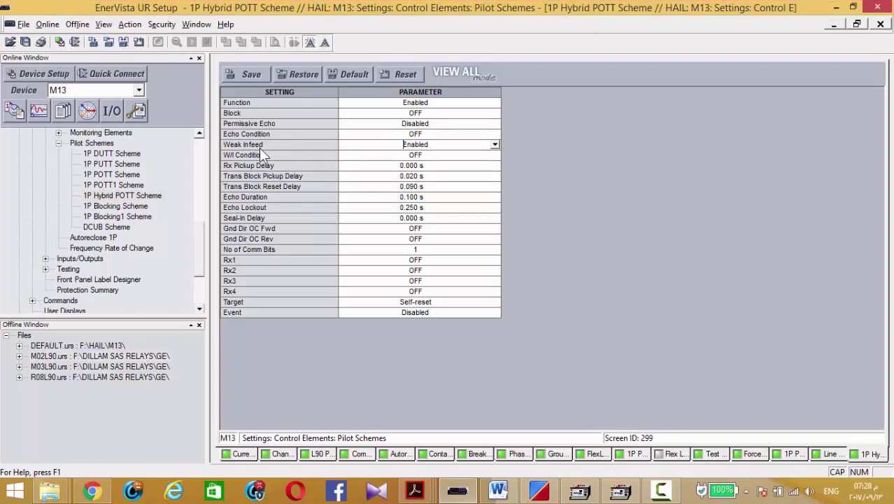
Step: Set the Group 1 Line Pickup element's Function to Enabled and save the settings to relay M13
left_click(830, 453)
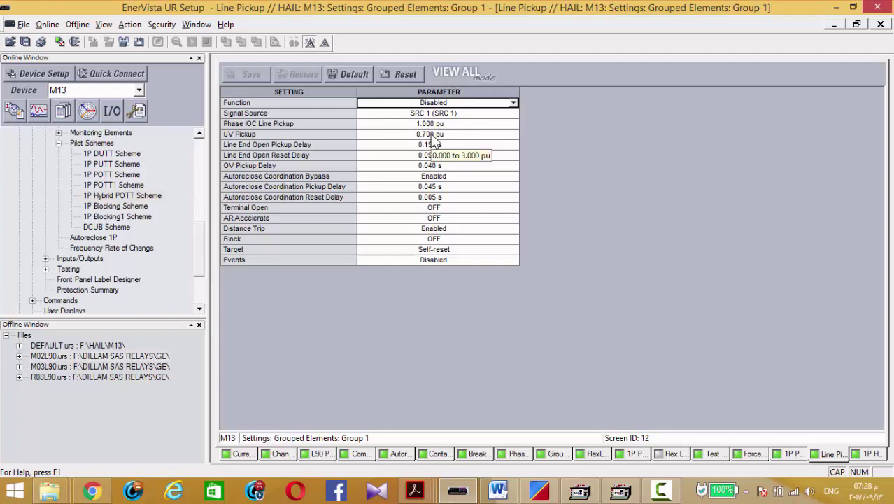
left_click(514, 102)
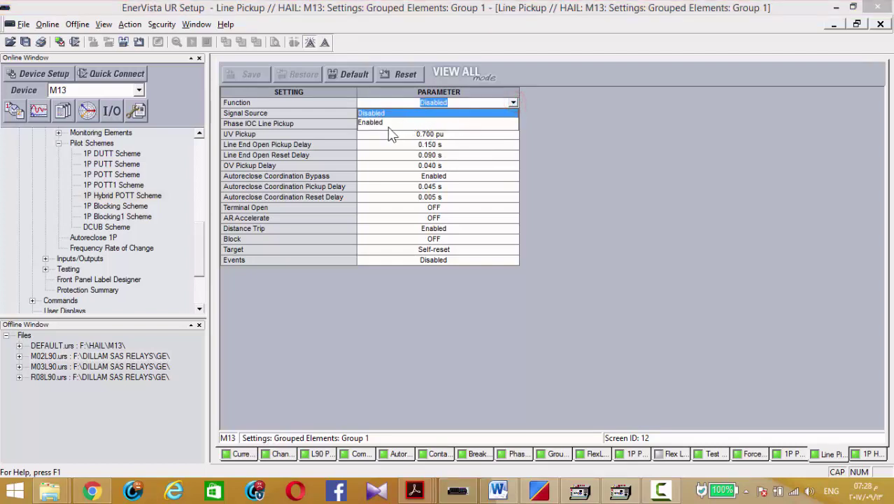
left_click(389, 123)
left_click(247, 77)
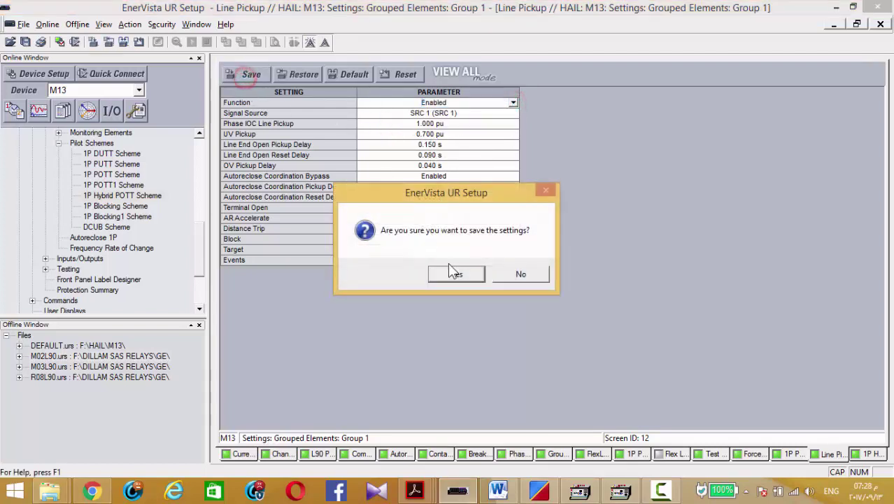
left_click(452, 266)
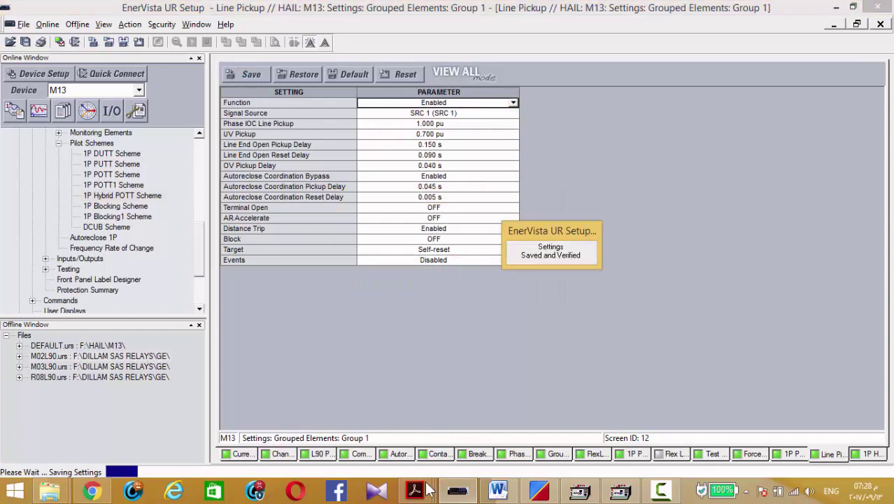
mouse_move(415, 490)
mouse_move(137, 442)
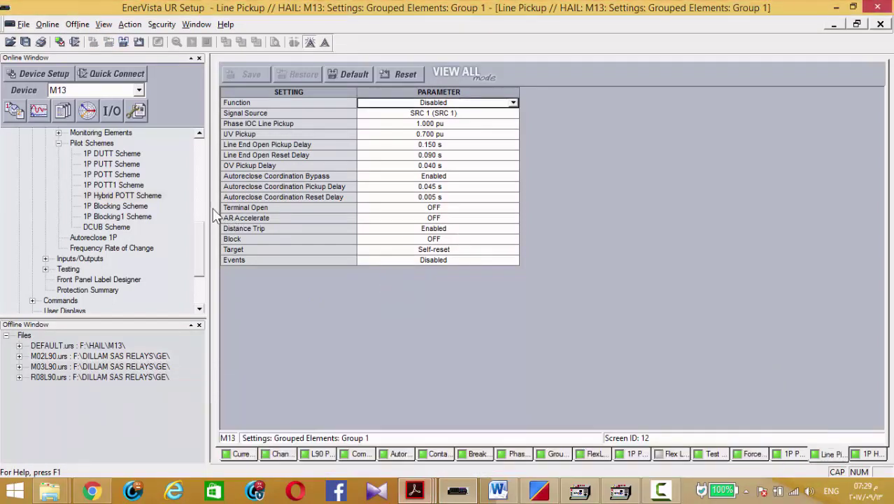
key("Down")
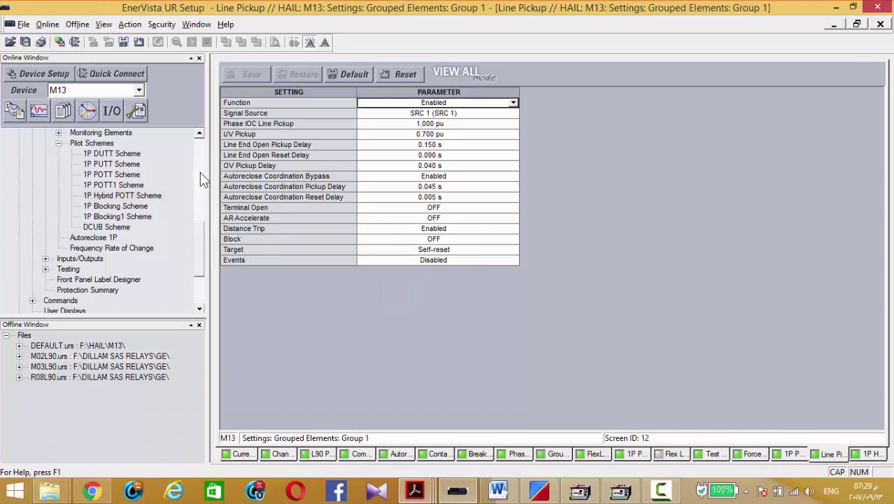
left_click(200, 174)
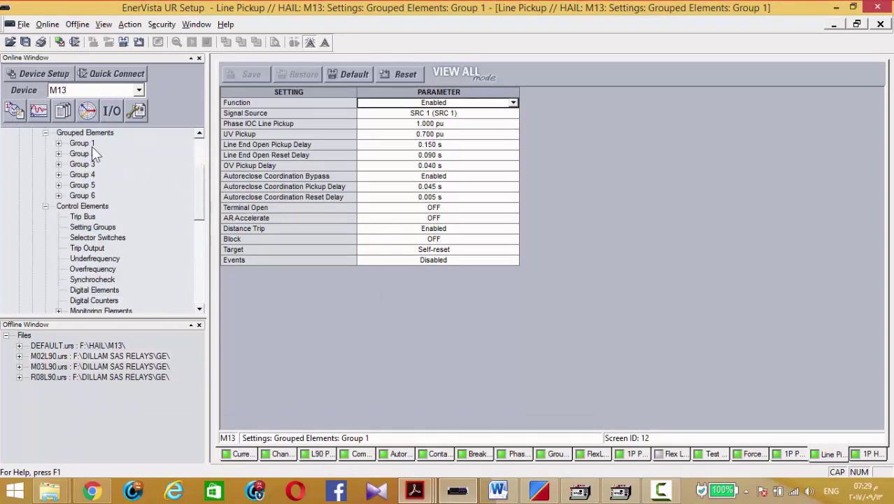
left_click(59, 144)
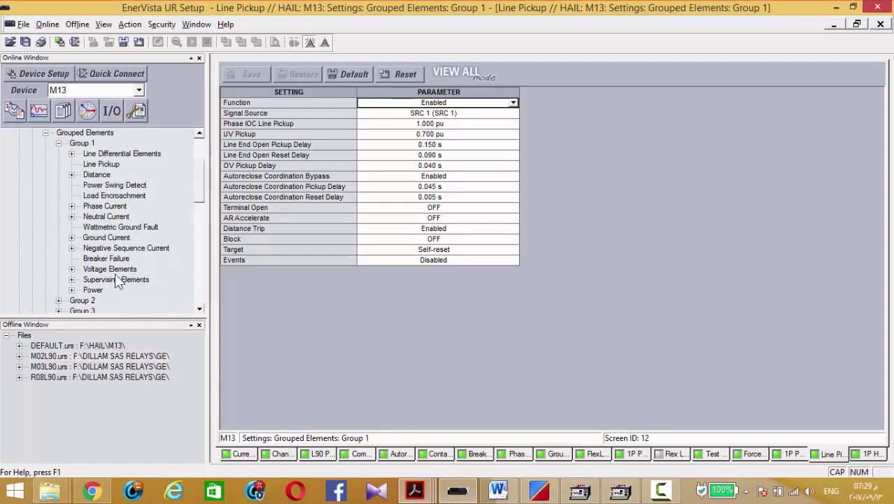
left_click(71, 280)
left_click(71, 280)
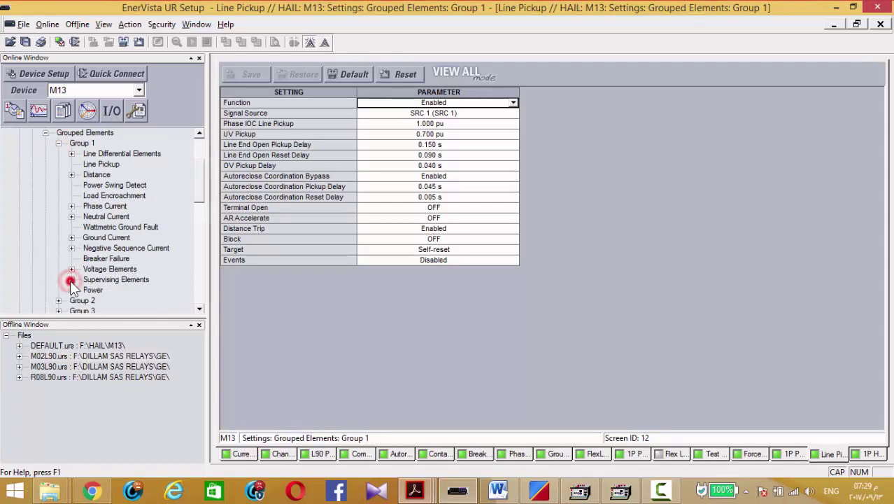
left_click(58, 143)
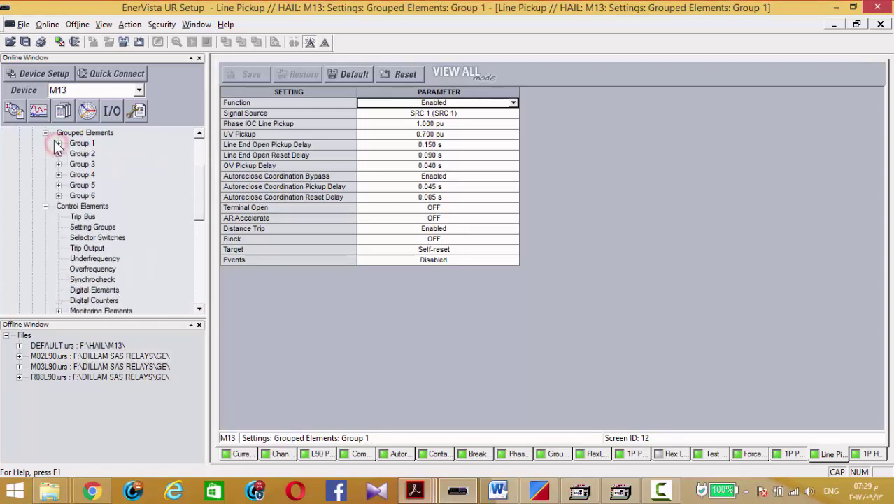
Step: Open the Open Pole settings among the Monitoring Elements, set the Function to Enabled and save the settings
left_click_drag(200, 202, 193, 240)
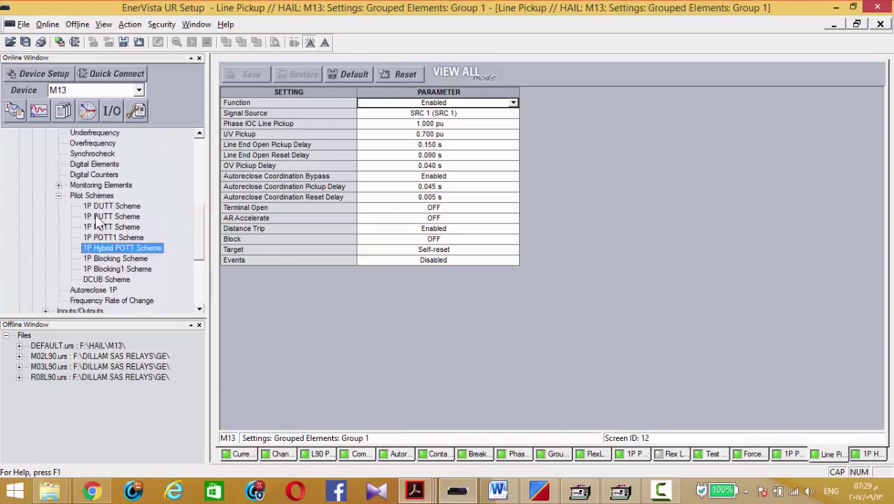
left_click(59, 185)
double_click(99, 258)
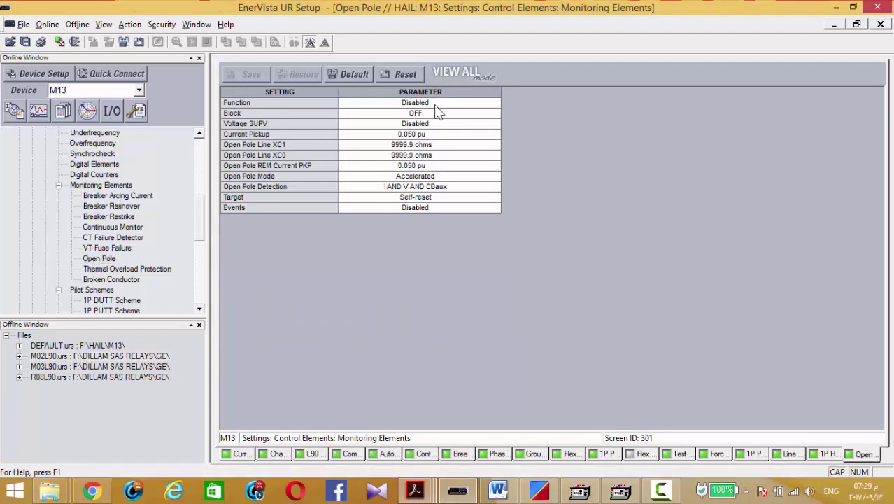
left_click(448, 105)
left_click(496, 103)
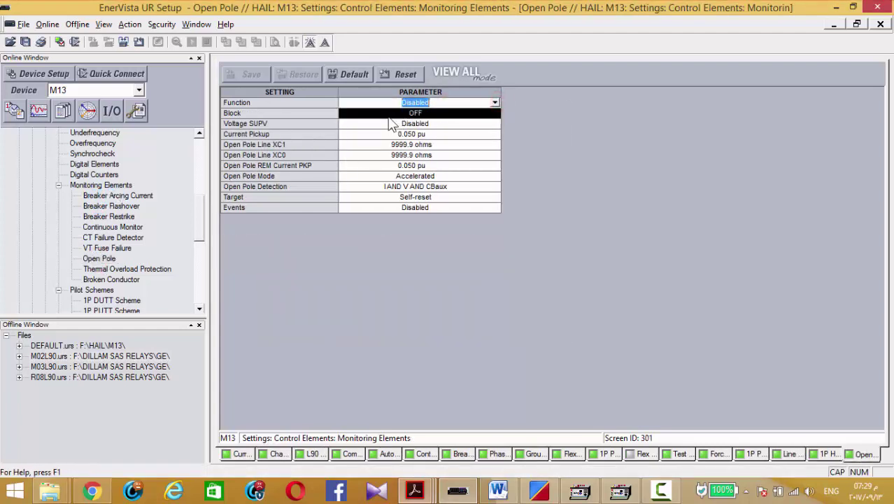
left_click(495, 101)
left_click(495, 102)
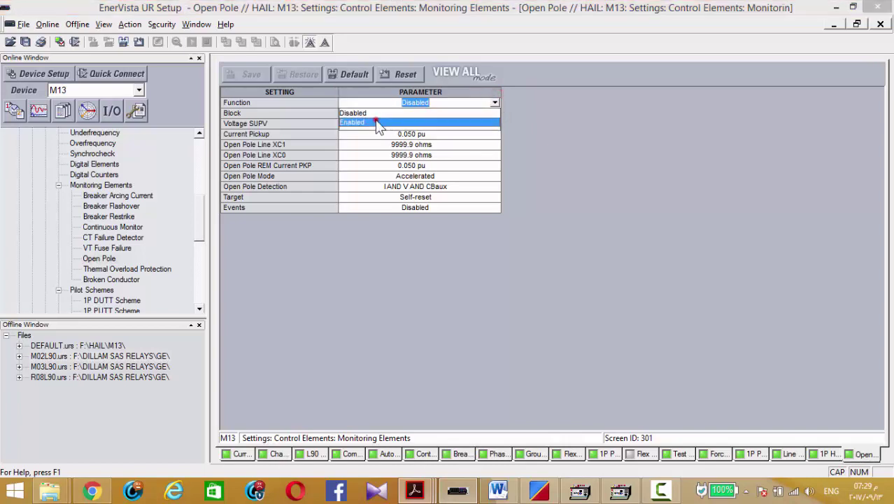
left_click(374, 123)
left_click(245, 77)
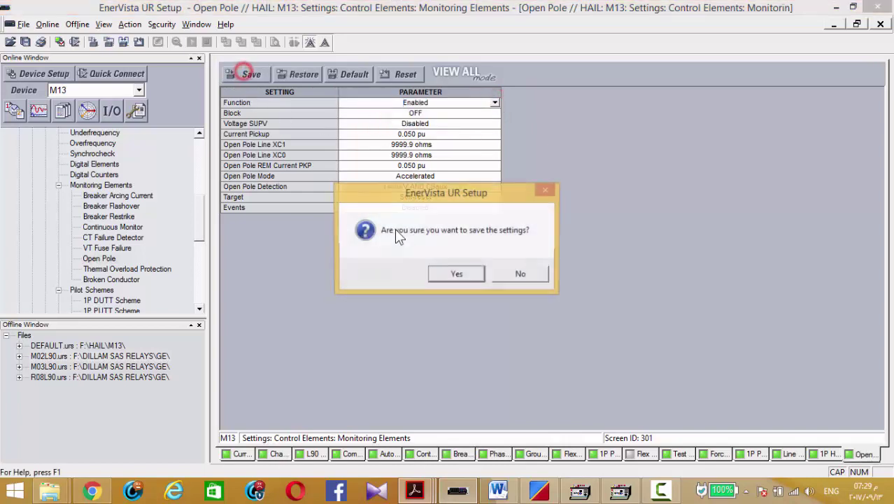
left_click(456, 276)
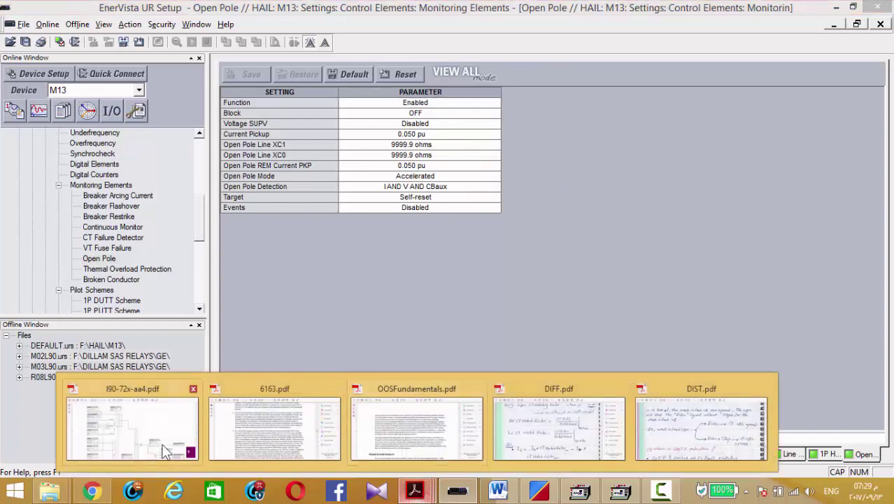
Step: Check the logic diagram in the L90 manual and examine the UV Pickup value in the Line Pickup settings
mouse_move(165, 451)
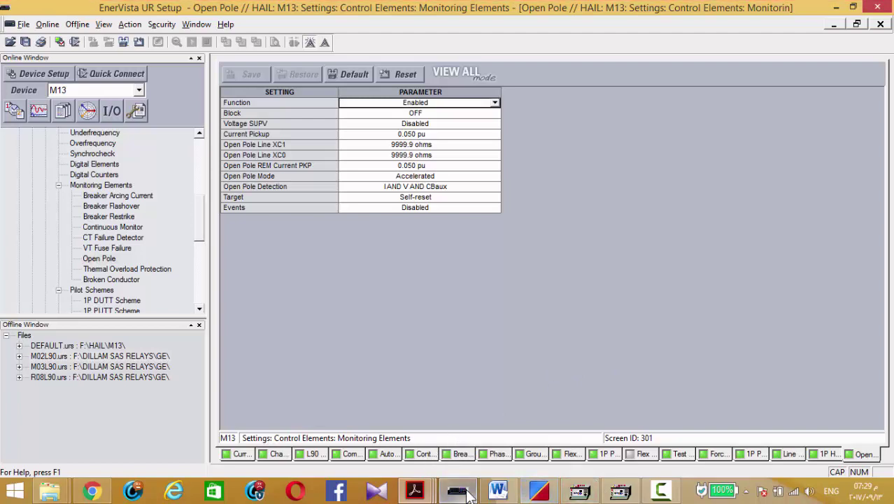
left_click(789, 454)
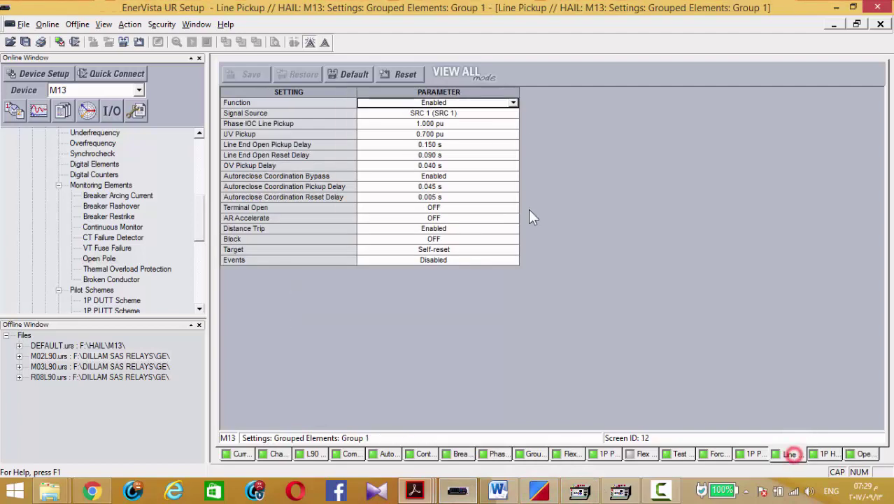
left_click(429, 133)
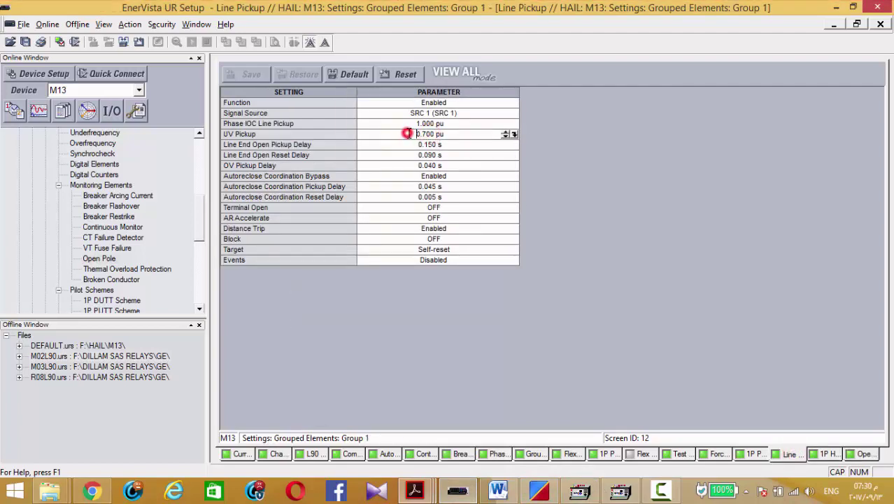
left_click_drag(411, 134, 454, 134)
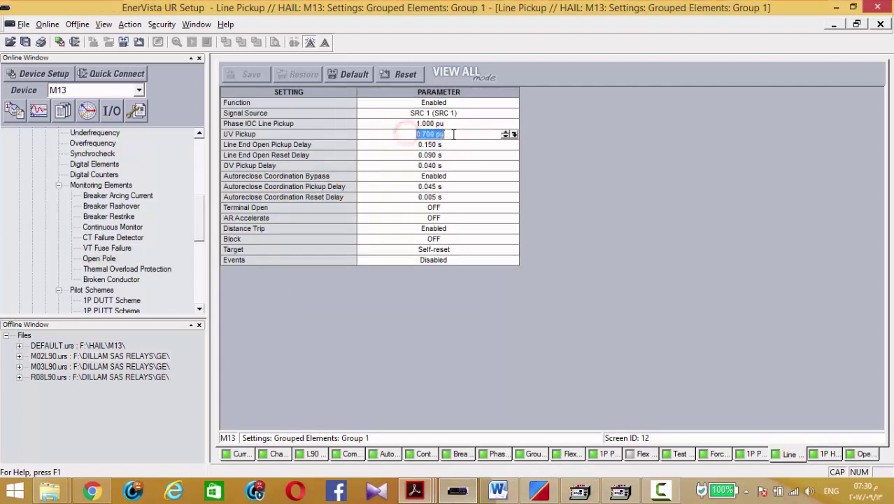
left_click(488, 308)
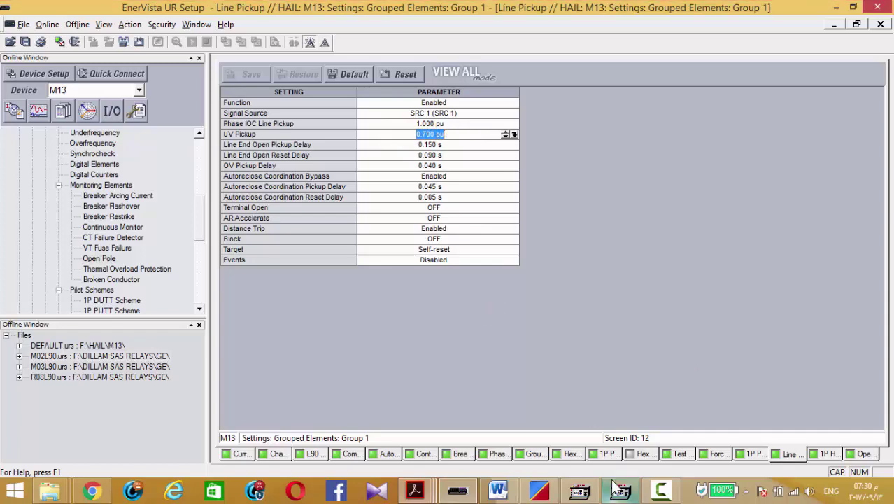
Step: Switch to the FREJA Win test software, close its Distance window and exit the Control Center without saving the data
mouse_move(616, 489)
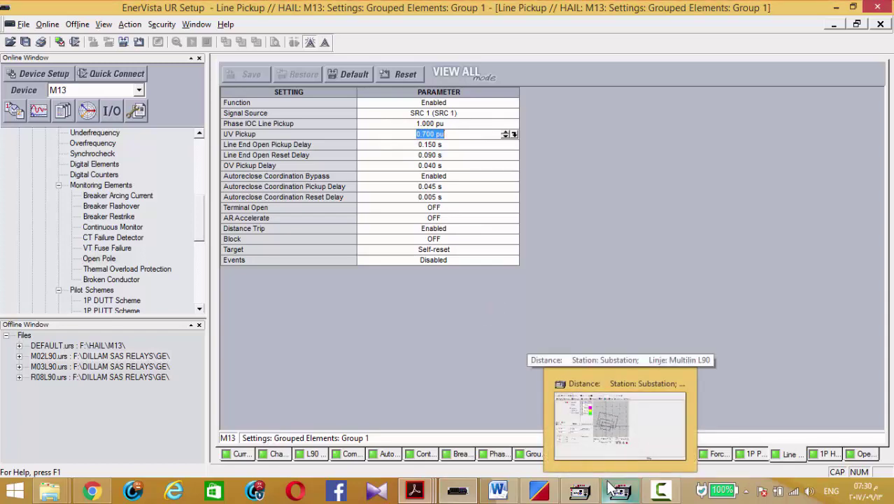
left_click(615, 448)
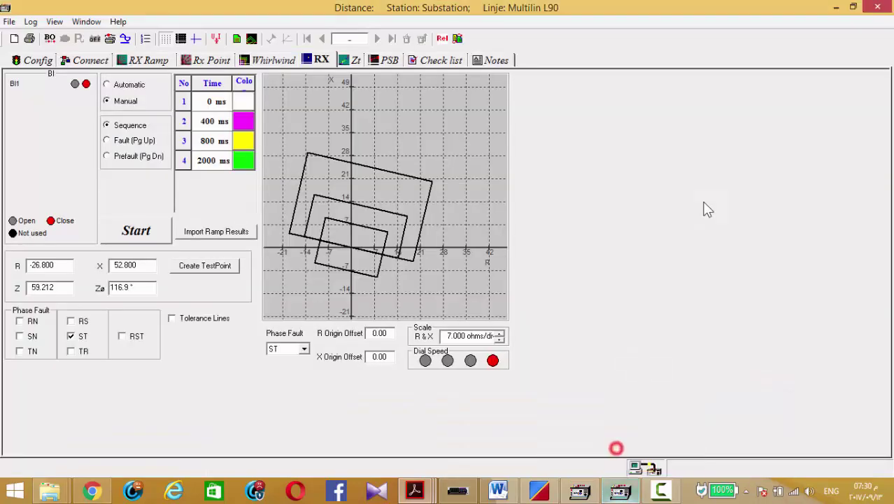
left_click(877, 6)
left_click(580, 490)
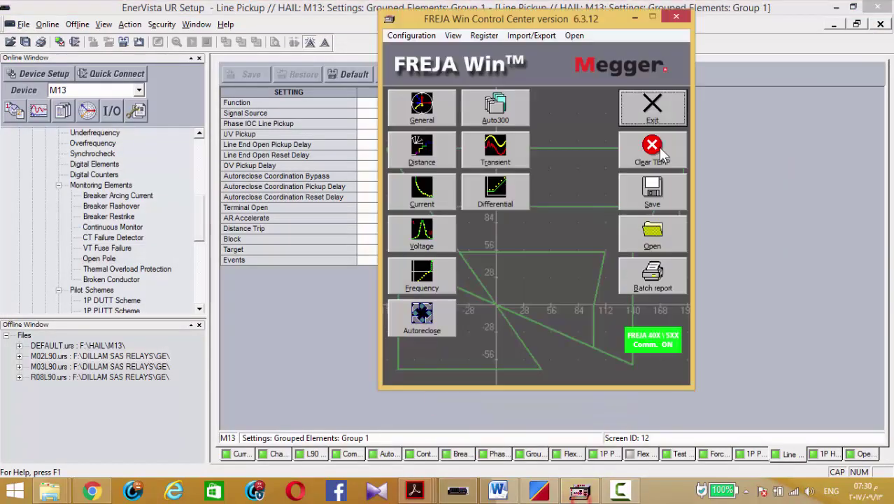
left_click(674, 17)
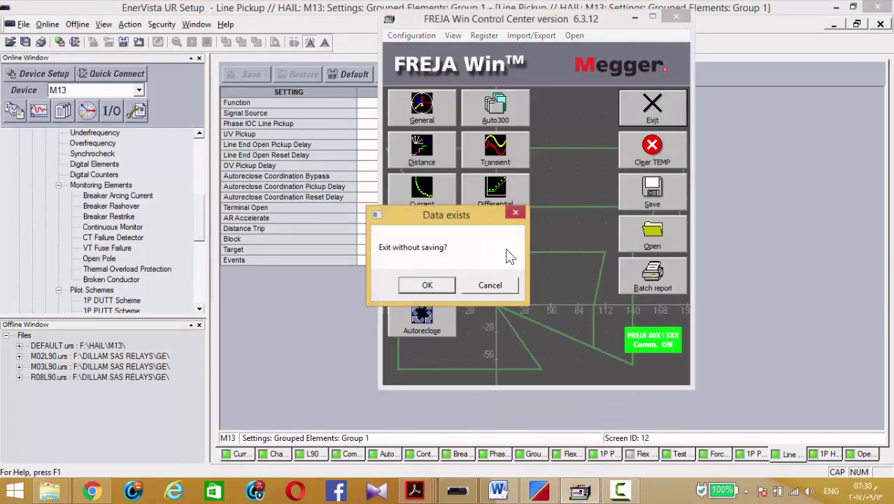
left_click(441, 286)
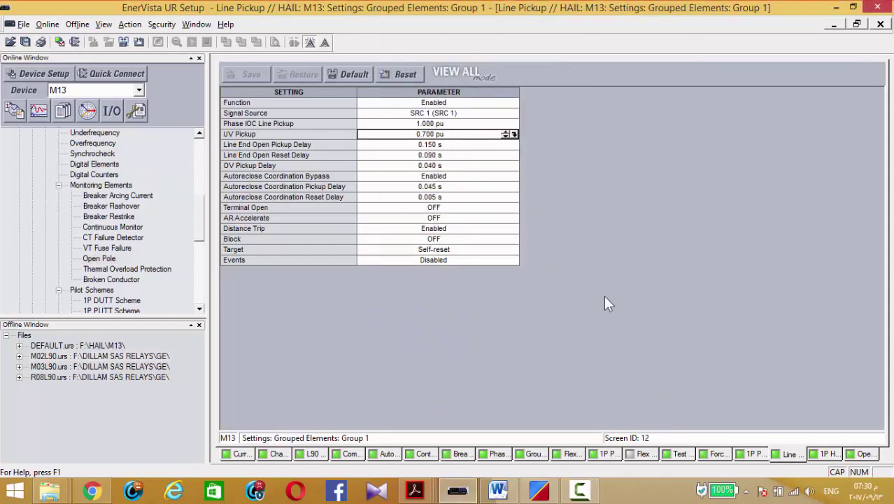
Step: In the Contact Outputs settings, set Contact Output 5 Operate to HYBRID POTT OP and save the settings to the relay
left_click(419, 453)
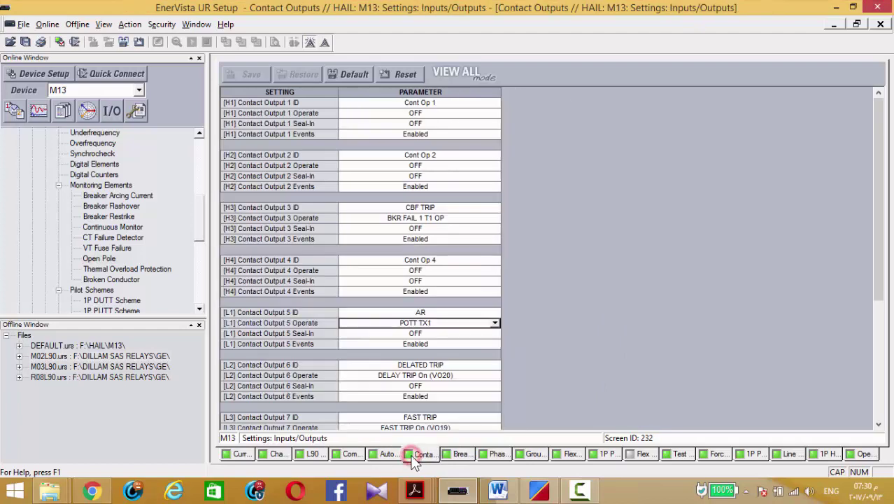
left_click(432, 323)
left_click_drag(432, 323, 394, 322)
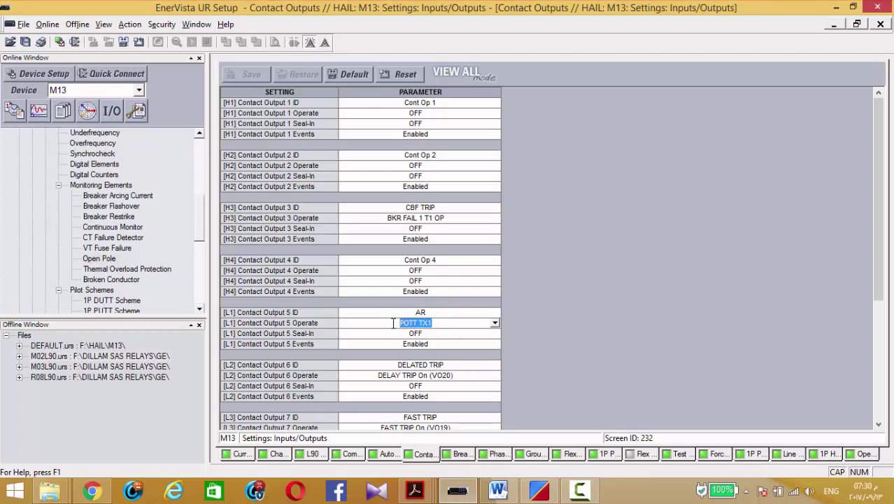
type("HYBRID")
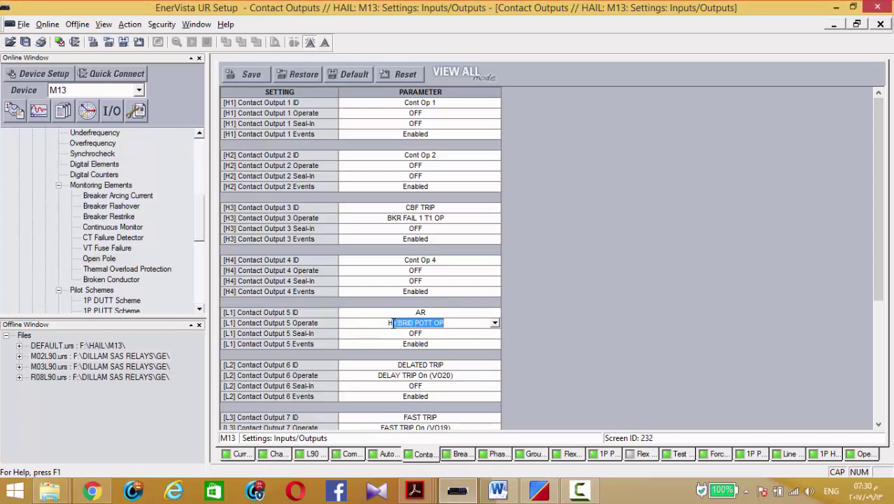
left_click(443, 326)
left_click(252, 74)
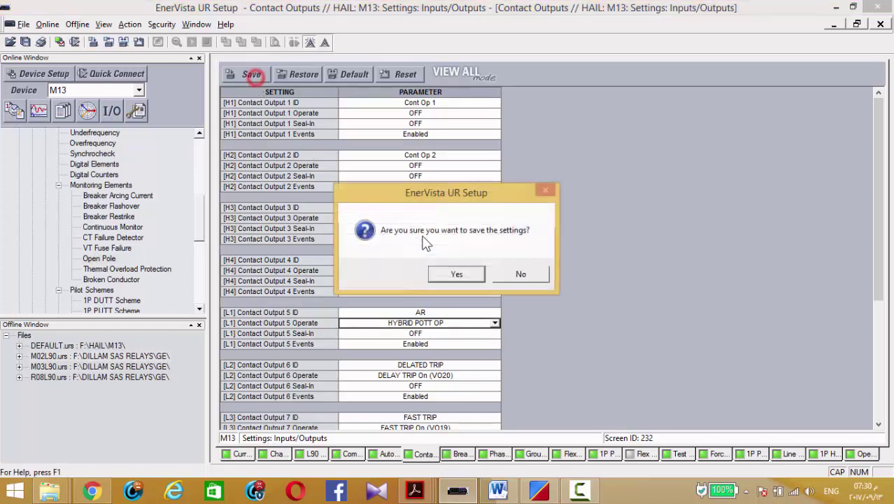
left_click(455, 274)
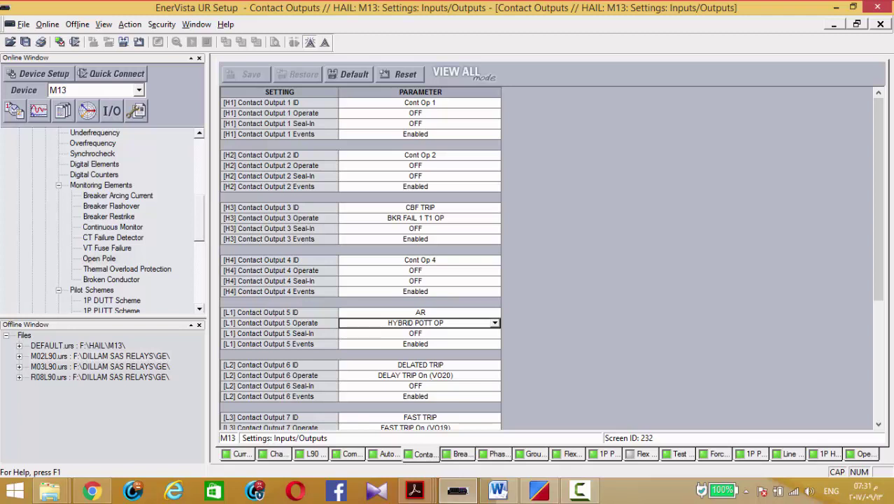
left_click(579, 490)
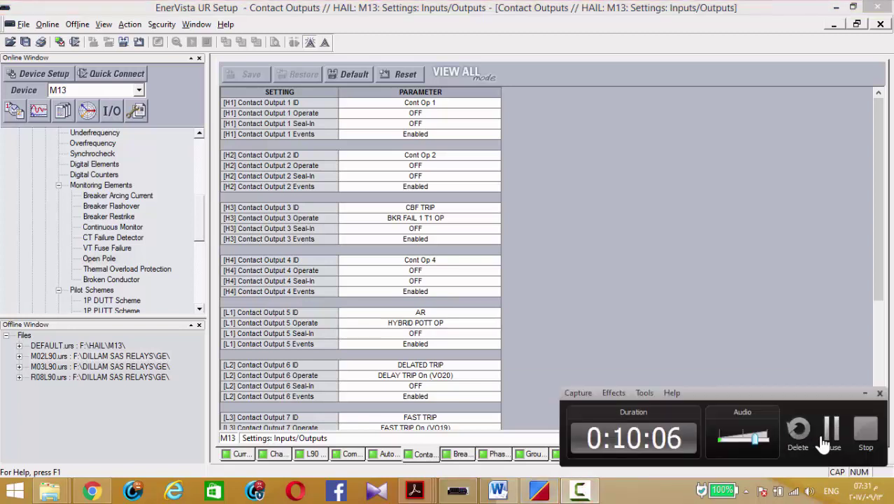
left_click(824, 441)
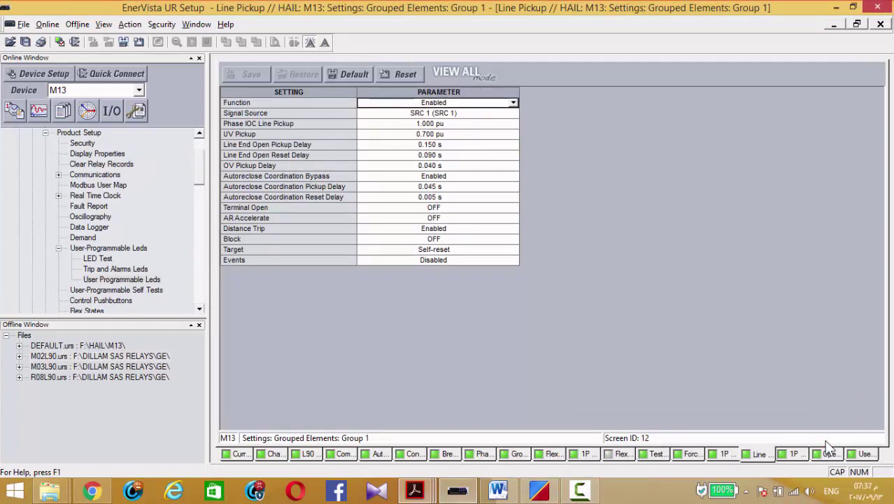
Step: Review the operands assigned to the User Programmable LEDs and the Force Contact Inputs settings
left_click(866, 454)
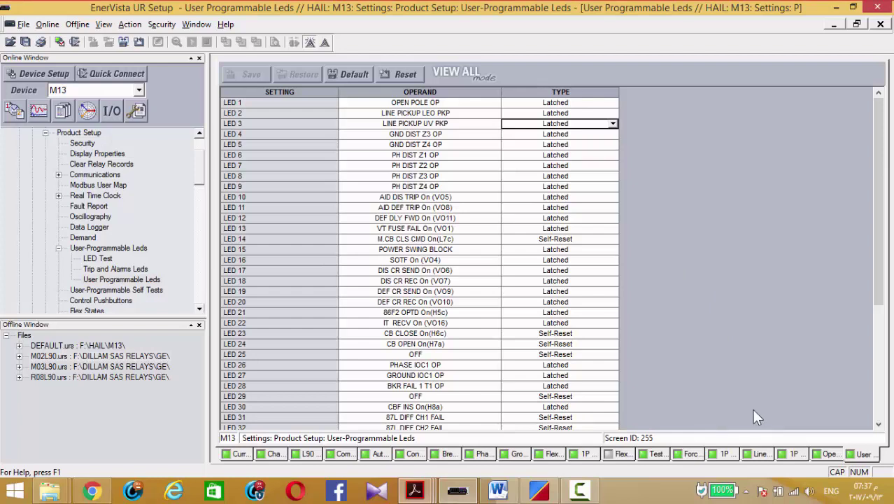
left_click(687, 453)
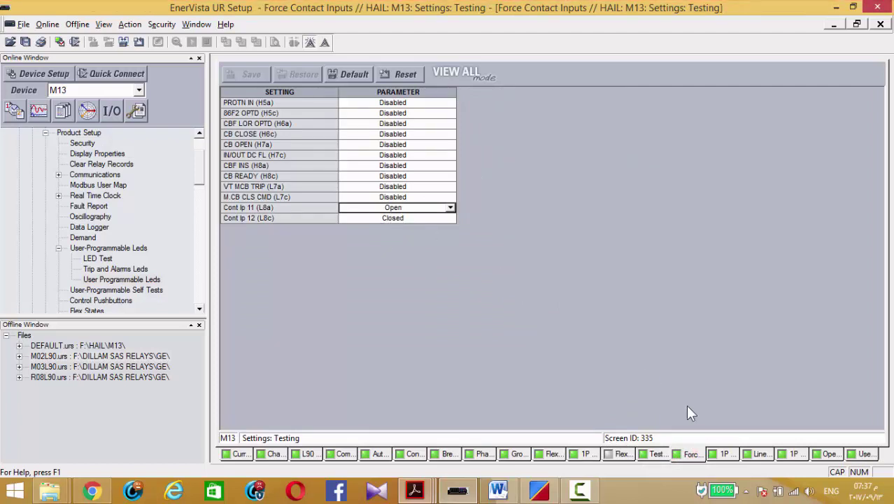
Step: In the 1P Hybrid POTT Scheme settings, set Rx1 to Cont Ip 12 On(L8c) and save the settings
left_click(791, 453)
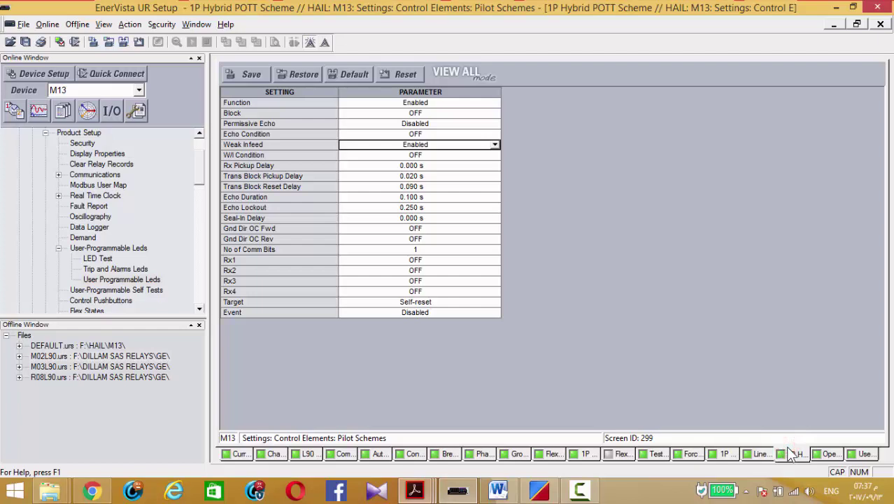
left_click(368, 260)
left_click(494, 261)
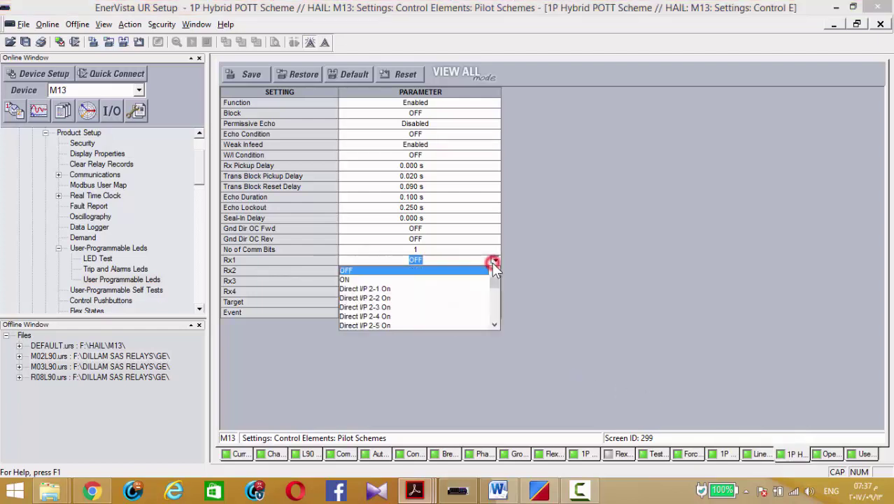
left_click(465, 260)
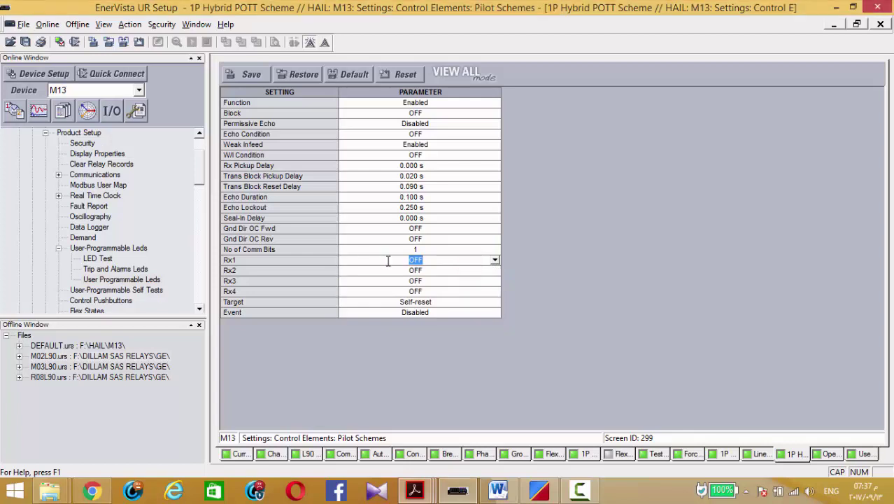
key("c")
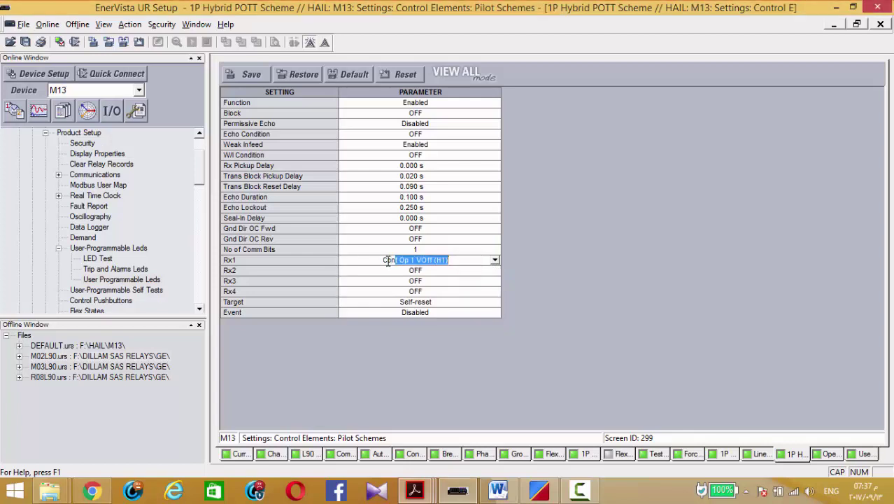
type("ont I")
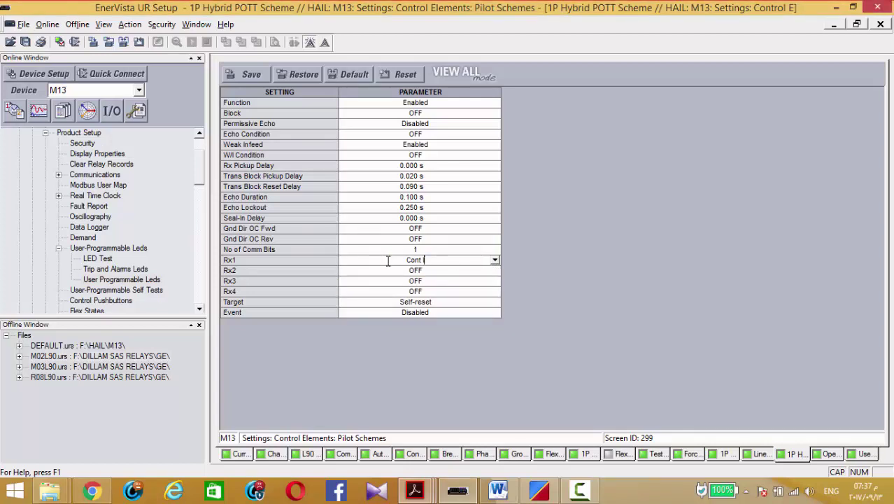
type("p 12")
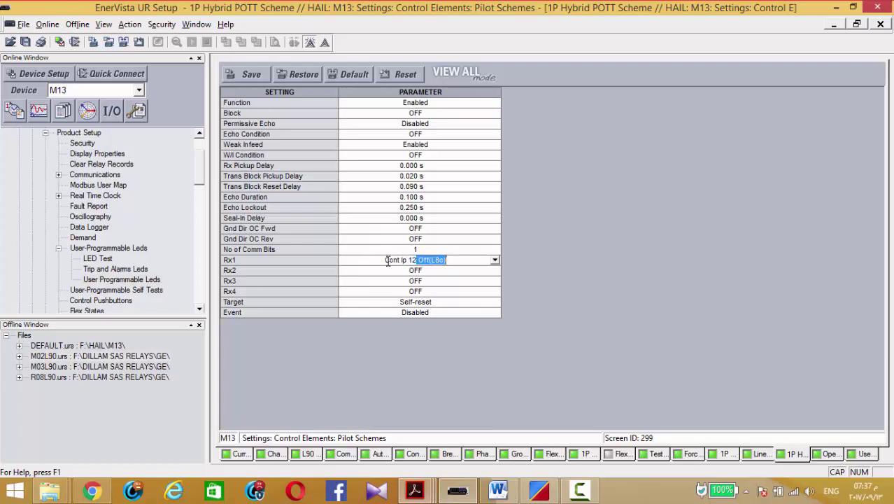
type(" O")
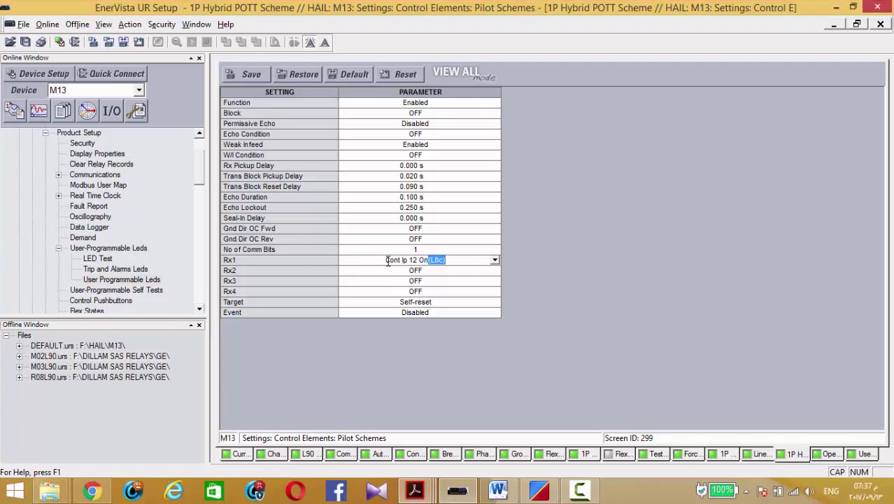
type("n")
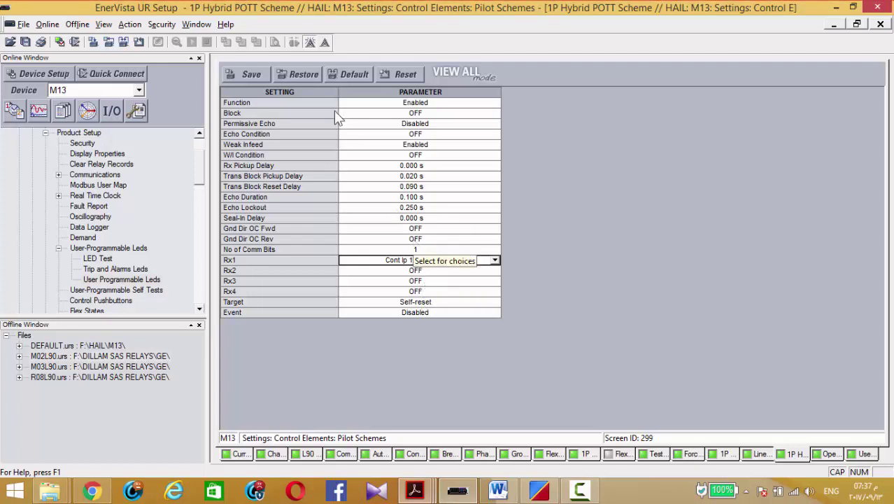
left_click(260, 73)
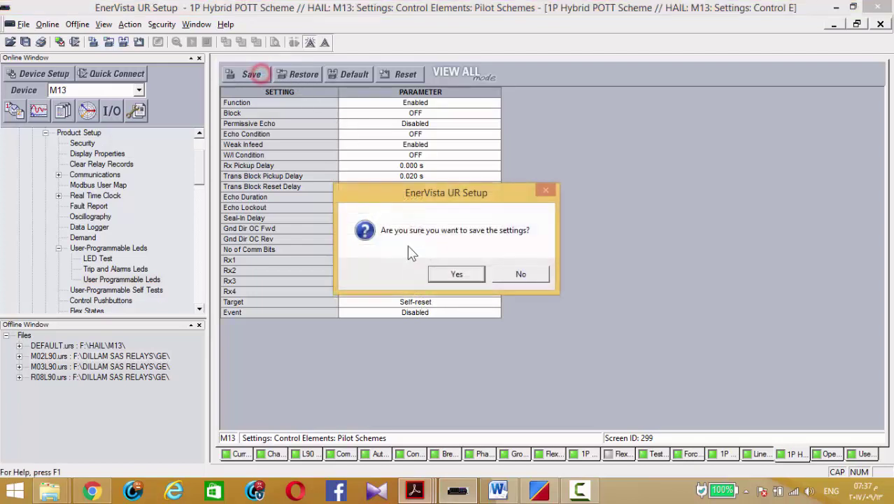
left_click(456, 274)
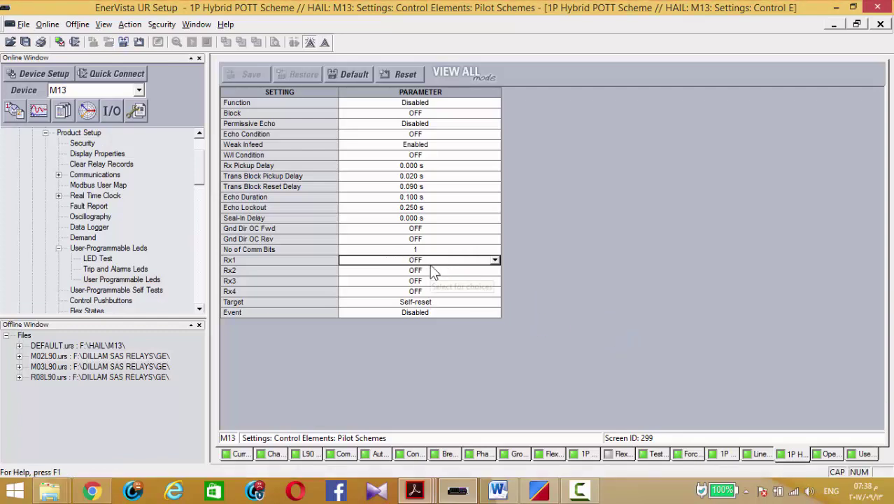
Step: Check the weak-infeed inputs in the L90 manual's Hybrid POTT logic diagram against the relay's Open Pole and Line Pickup settings
left_click(415, 490)
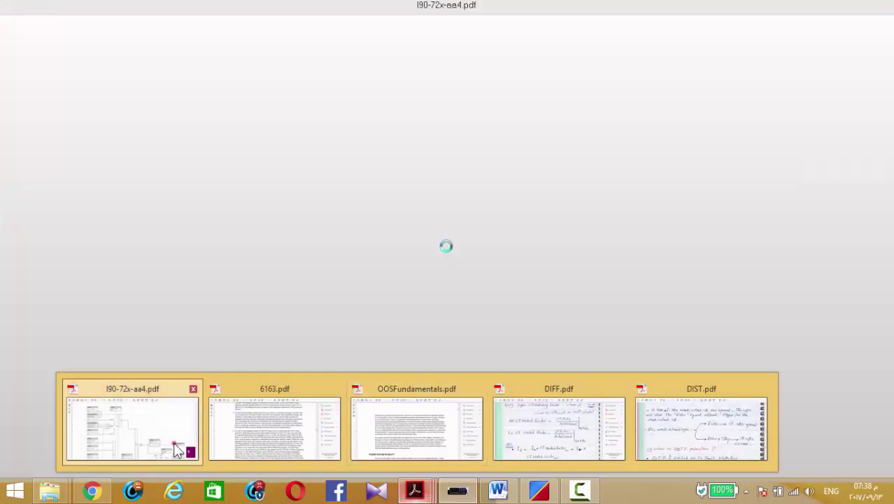
left_click(133, 426)
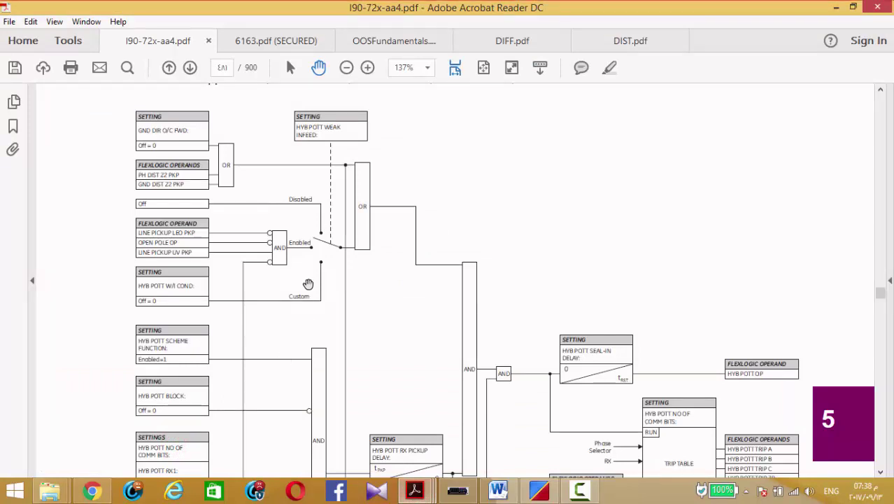
left_click_drag(287, 372, 288, 228)
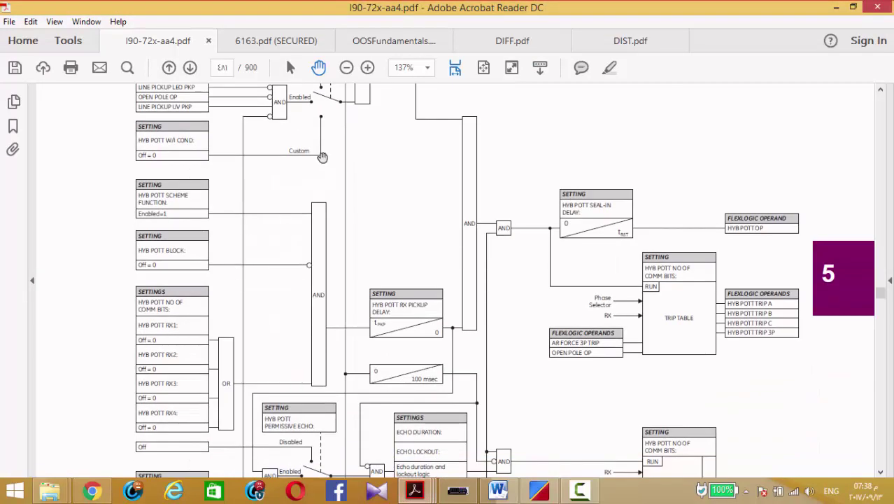
scroll(322, 156, "up", 3)
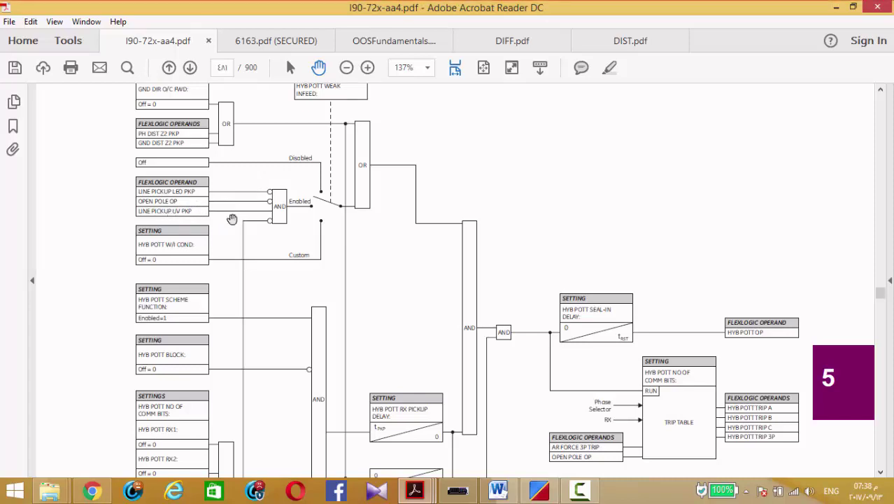
left_click(458, 490)
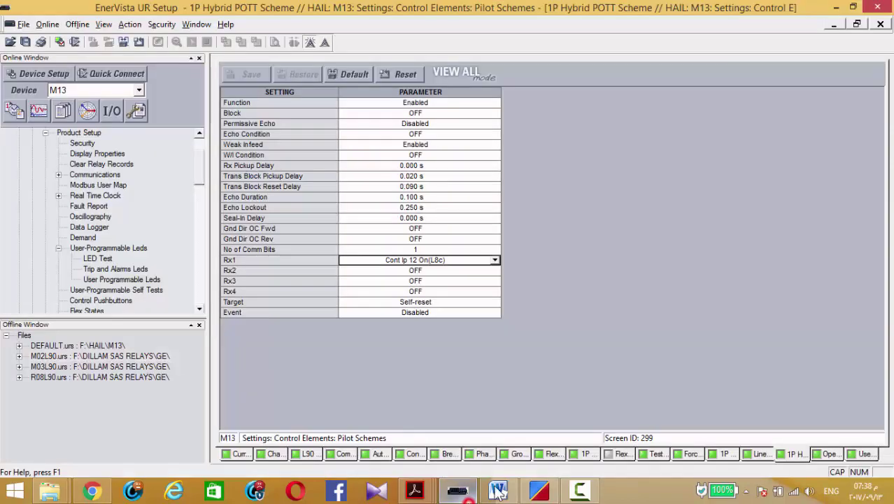
left_click(830, 454)
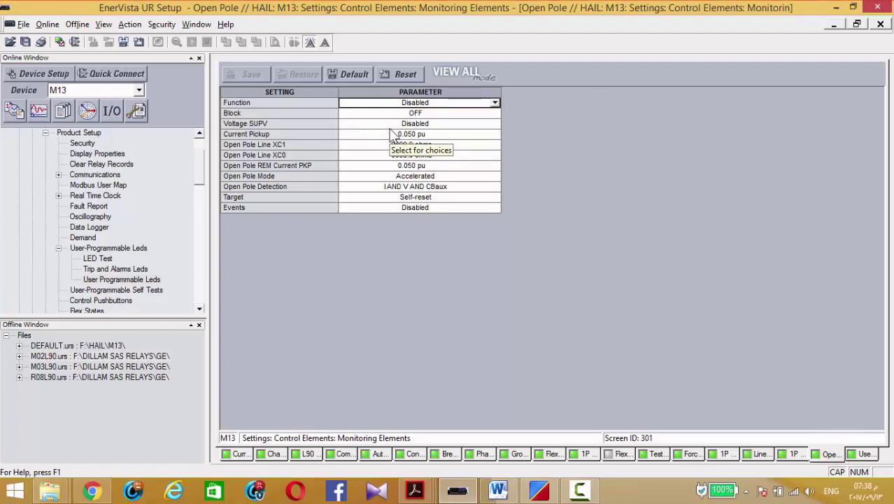
left_click(760, 458)
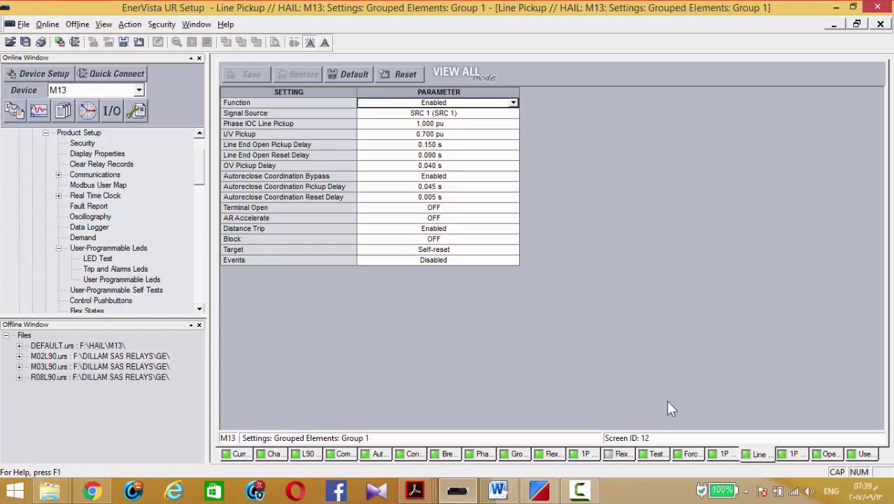
Step: Switch back to the L90 manual and examine the Hybrid POTT scheme logic, including the weak-infeed, permissive echo and transmit sections
mouse_move(415, 490)
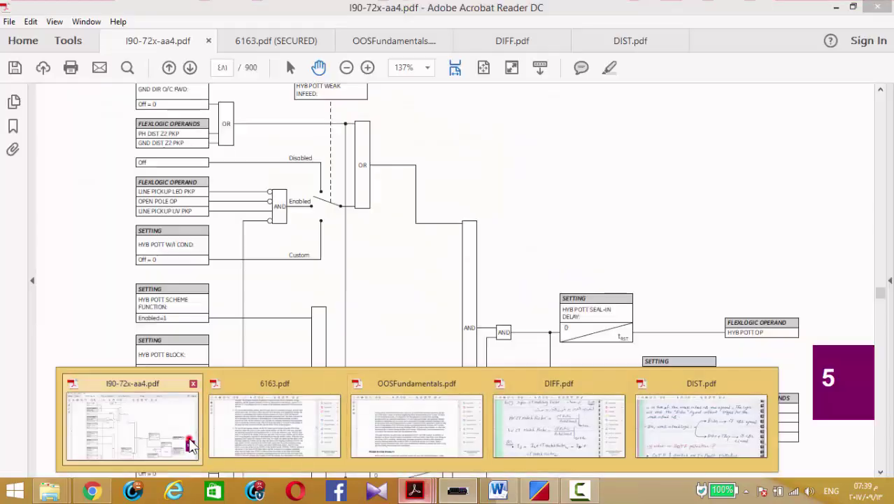
left_click(191, 445)
scroll(333, 194, "up", 1)
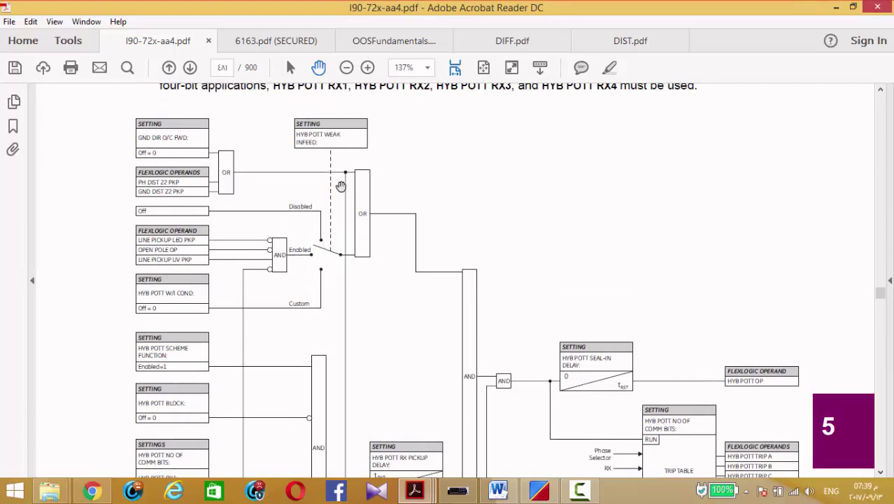
scroll(352, 318, "down", 7)
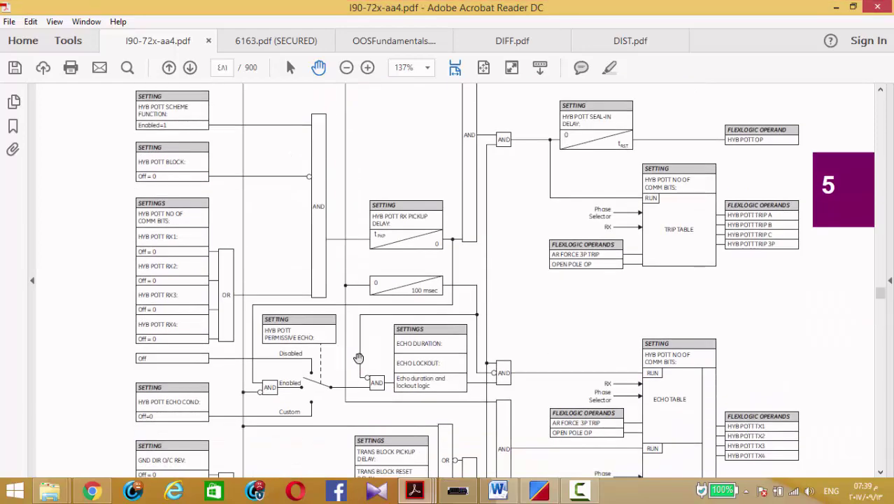
scroll(326, 328, "down", 1)
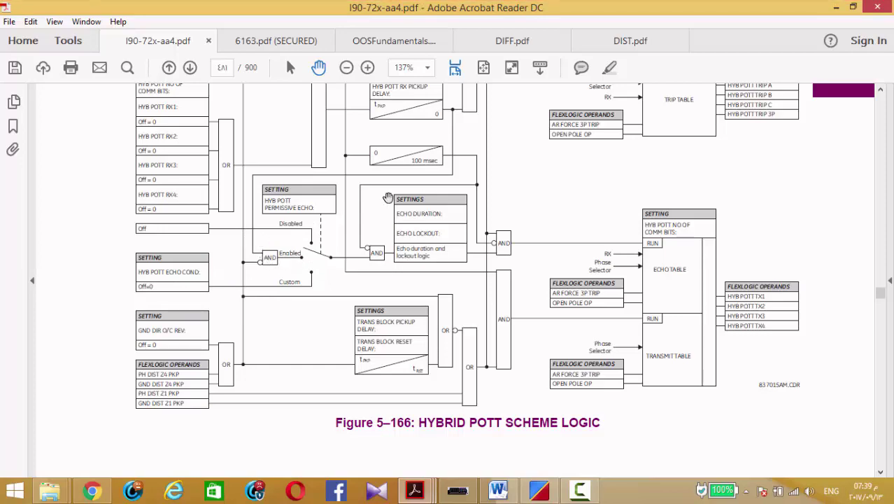
left_click_drag(429, 199, 429, 209)
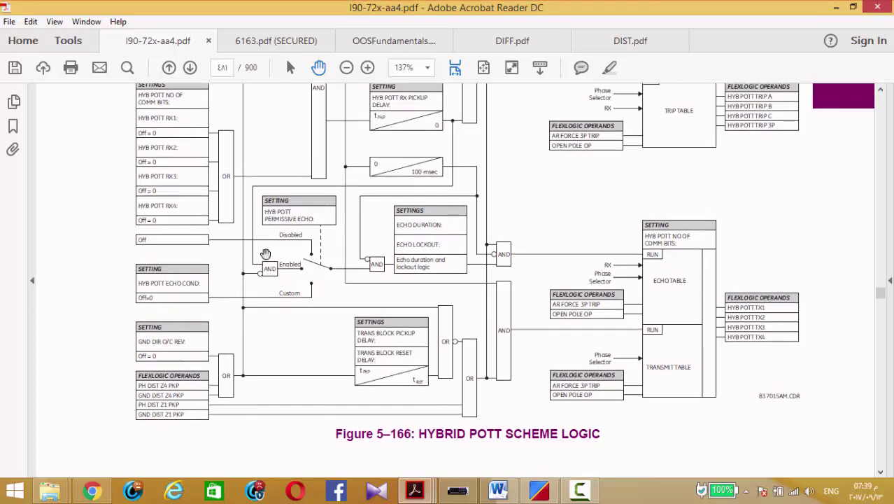
scroll(266, 254, "up", 8)
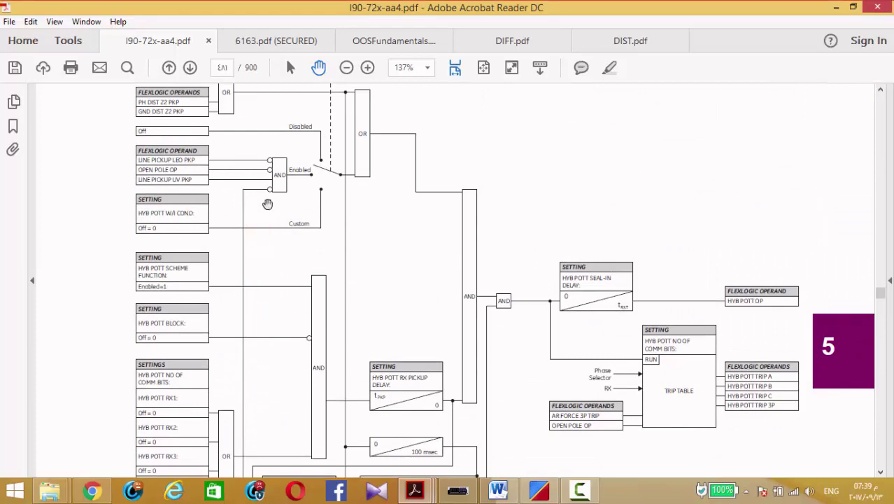
scroll(273, 367, "down", 4)
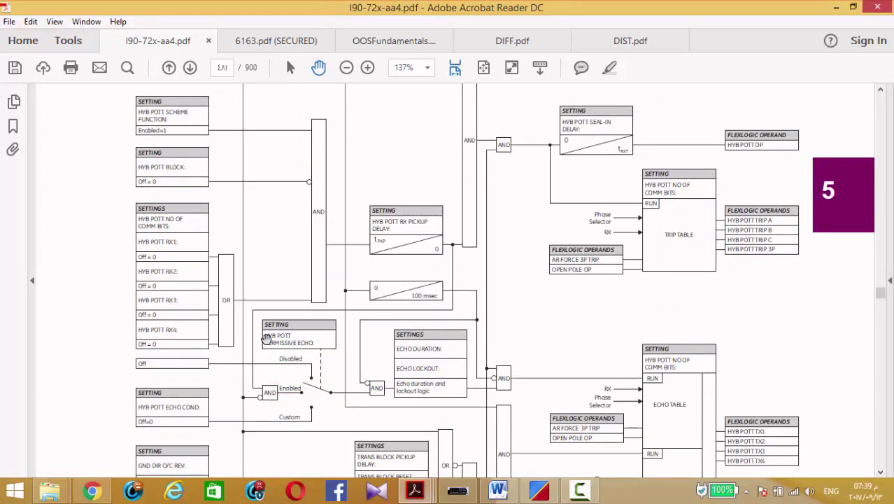
scroll(266, 338, "down", 3)
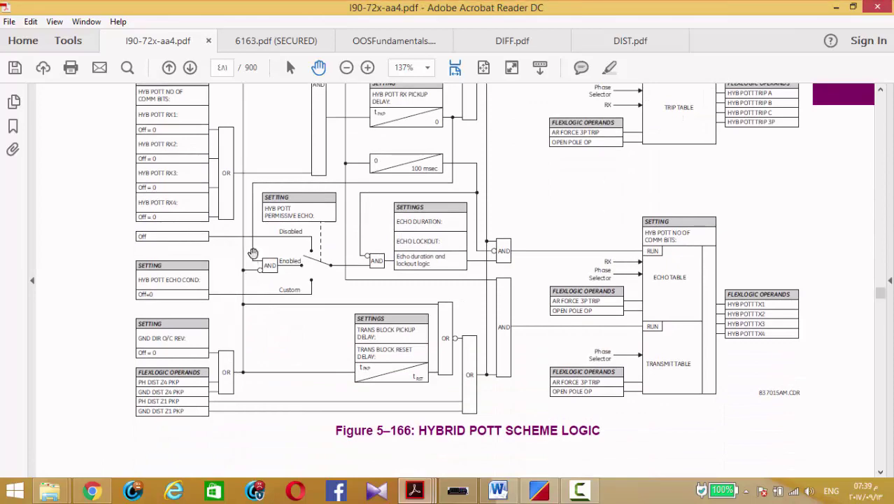
left_click_drag(471, 124, 476, 289)
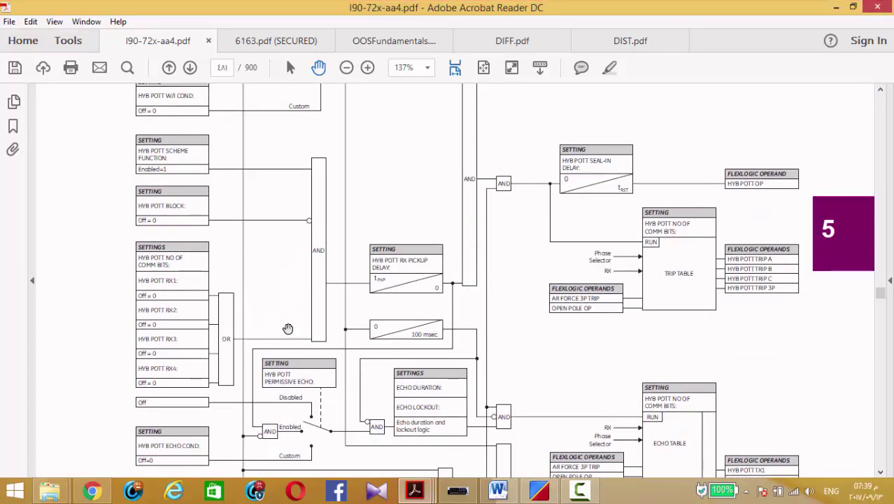
Step: Examine the receive, permissive echo and transmit sections of the Hybrid POTT logic diagram through to the echo and transmit tables
left_click(444, 309)
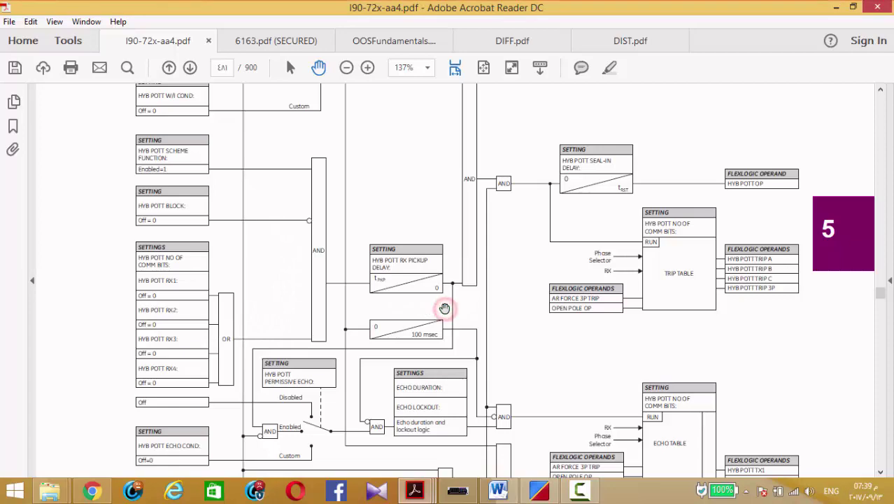
left_click_drag(444, 309, 438, 275)
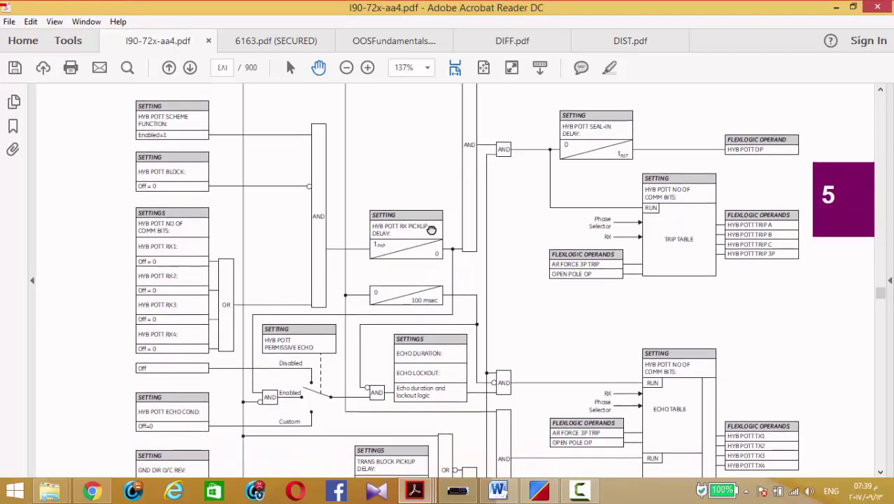
scroll(428, 234, "down", 3)
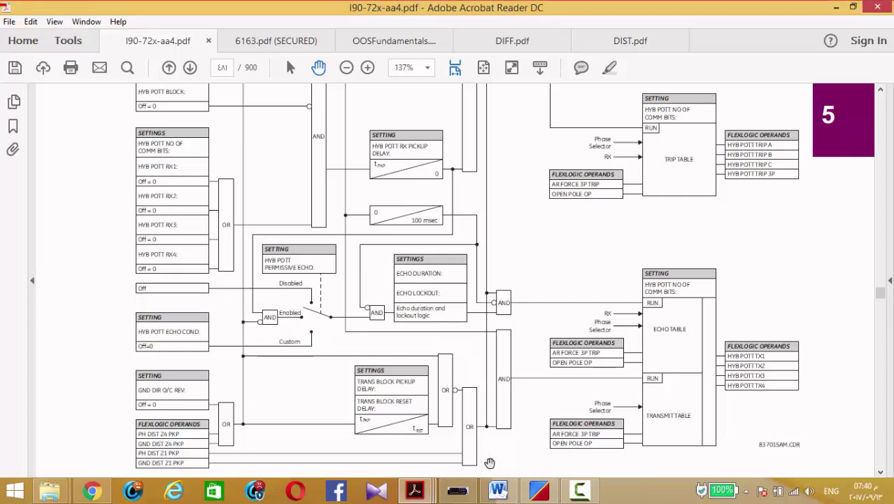
Step: Switch to EnerVista UR Setup, set Contact Output 5 Operate to HYBRID POTT TX1 and save the contact output settings
left_click(459, 489)
left_click(420, 454)
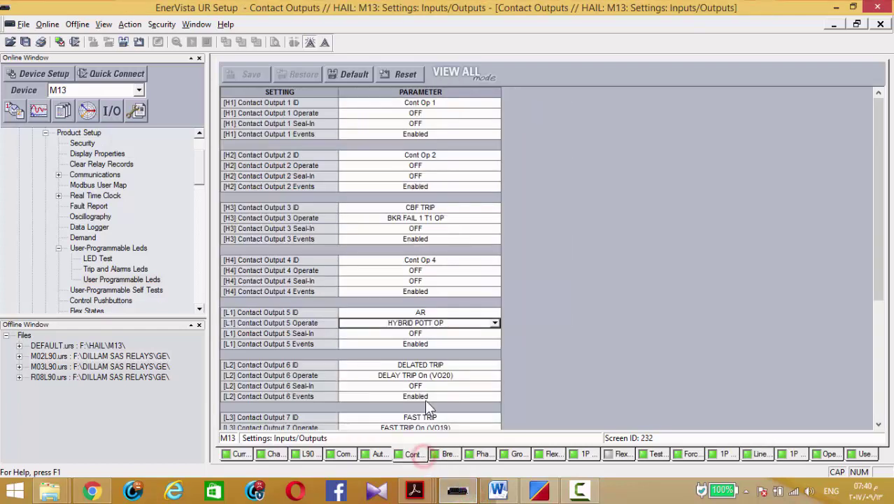
left_click(447, 321)
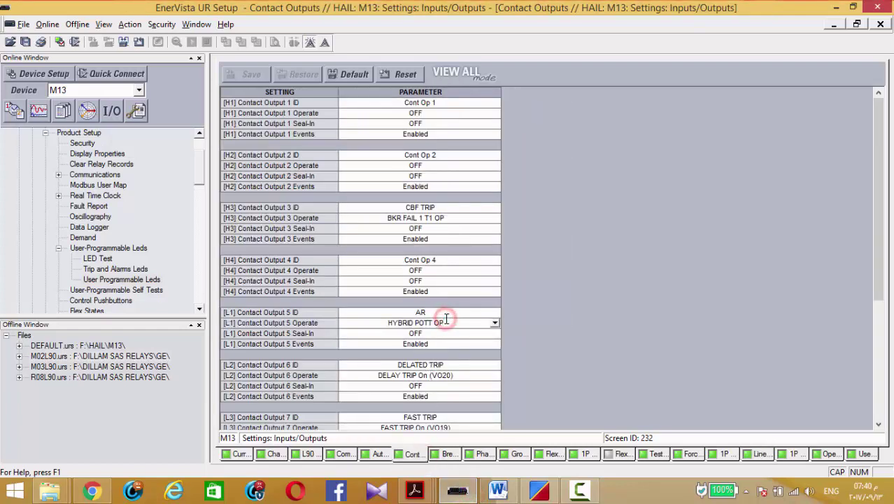
key("BackSpace")
key("BackSpace")
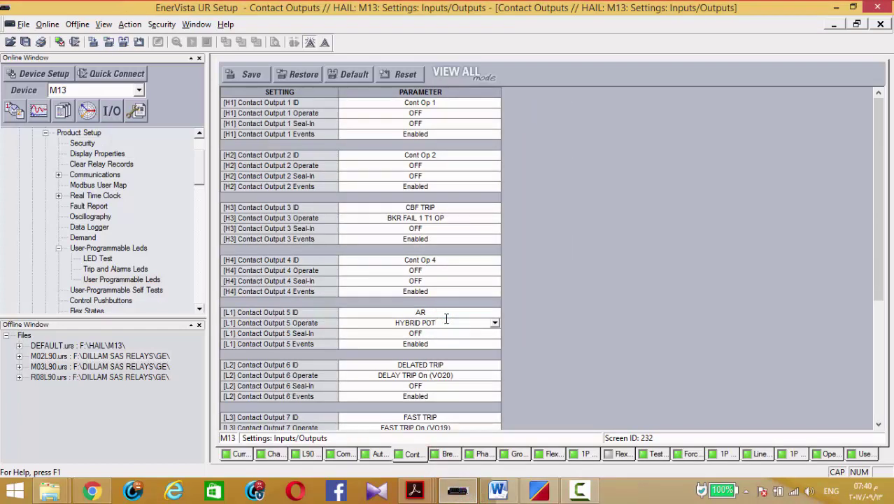
type("O")
key("BackSpace")
type("TX1")
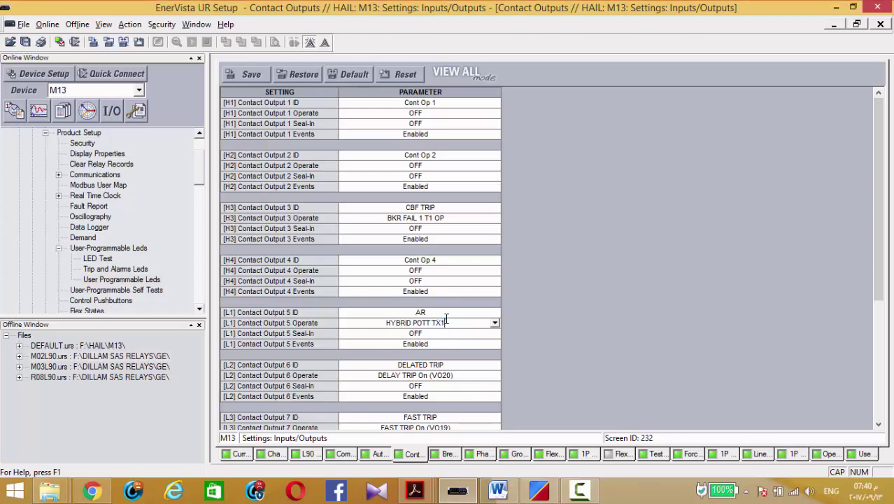
key("Return")
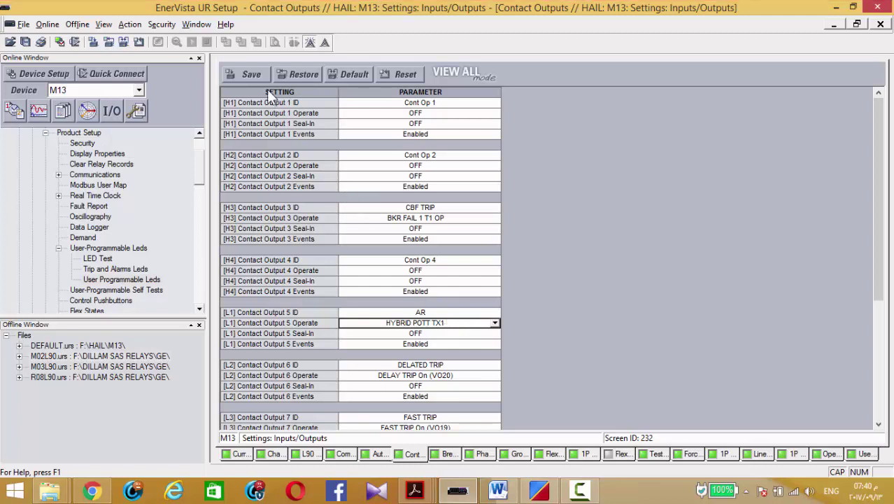
left_click(250, 74)
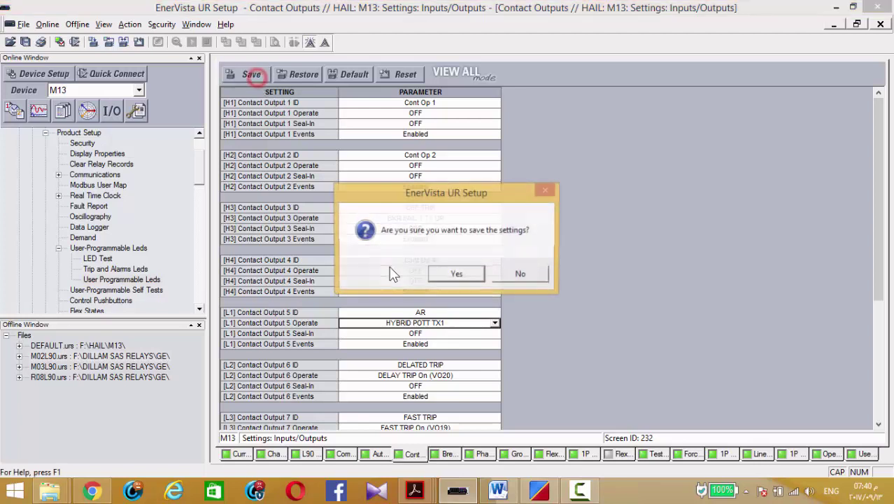
left_click(455, 275)
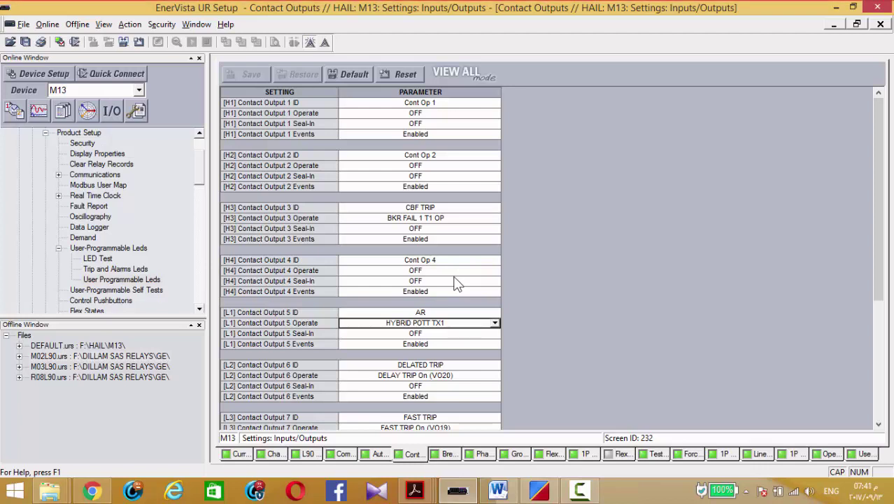
Step: In the 1P Hybrid POTT Scheme settings, set Weak Infeed to Disabled and Permissive Echo to Enabled, and save them
left_click(797, 452)
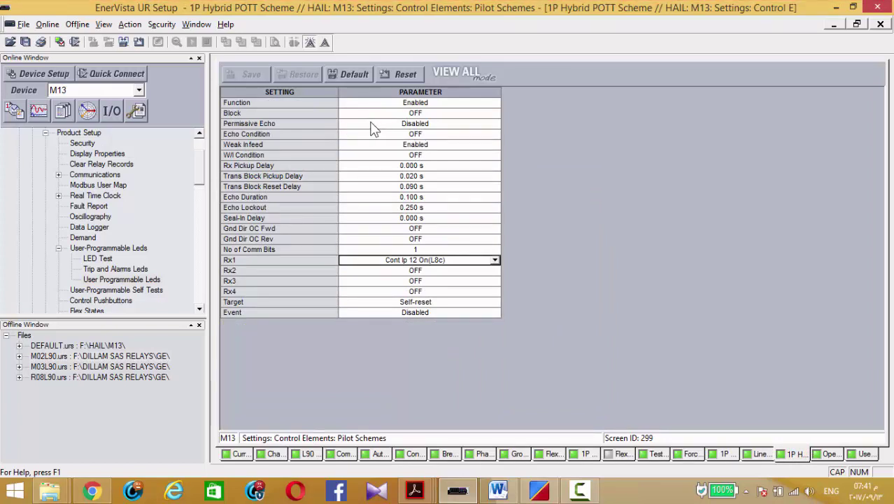
left_click(423, 144)
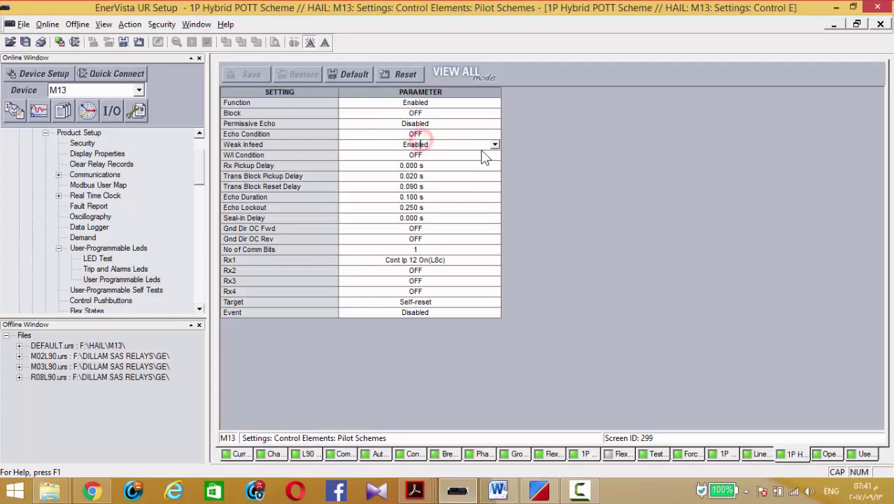
left_click(495, 144)
left_click(389, 154)
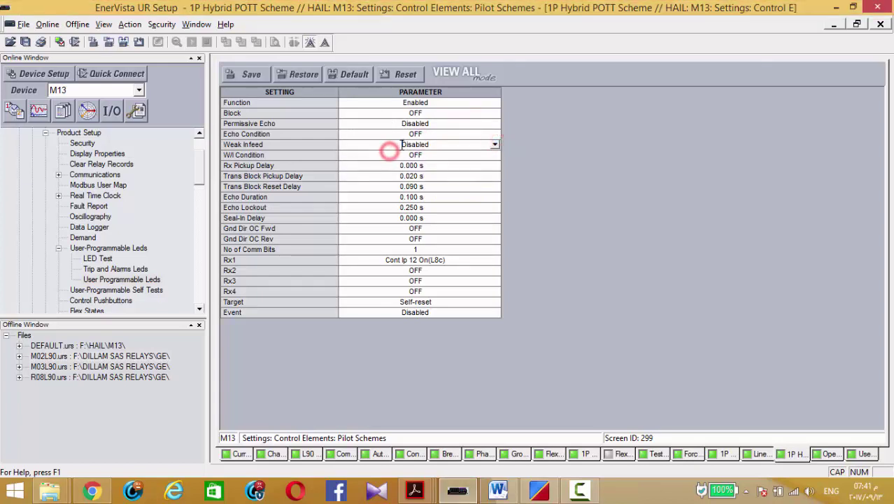
left_click(433, 125)
left_click(494, 123)
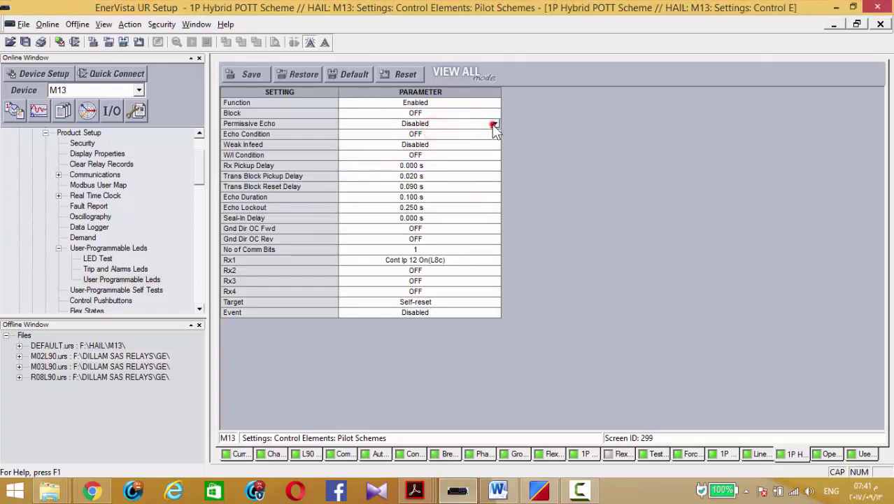
left_click(378, 142)
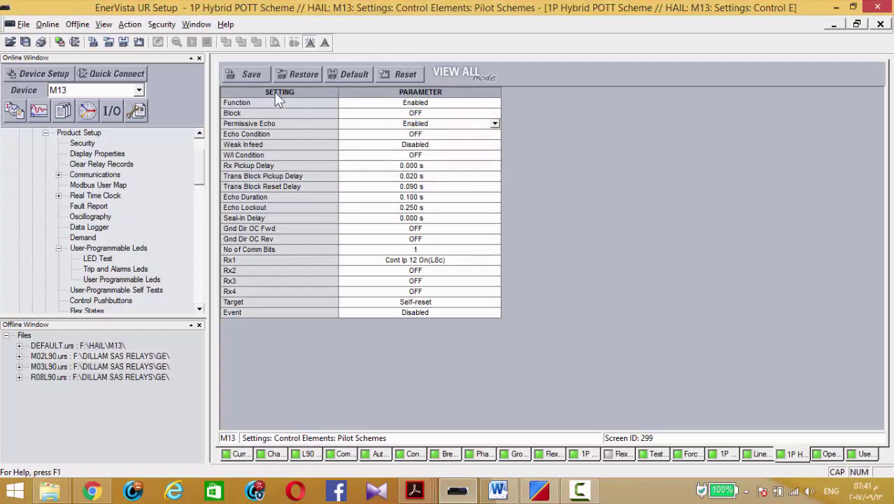
left_click(260, 78)
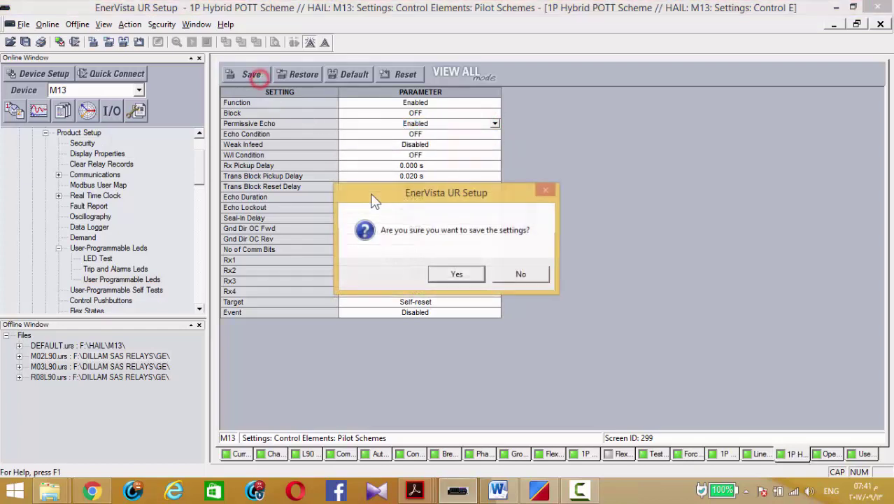
left_click(452, 269)
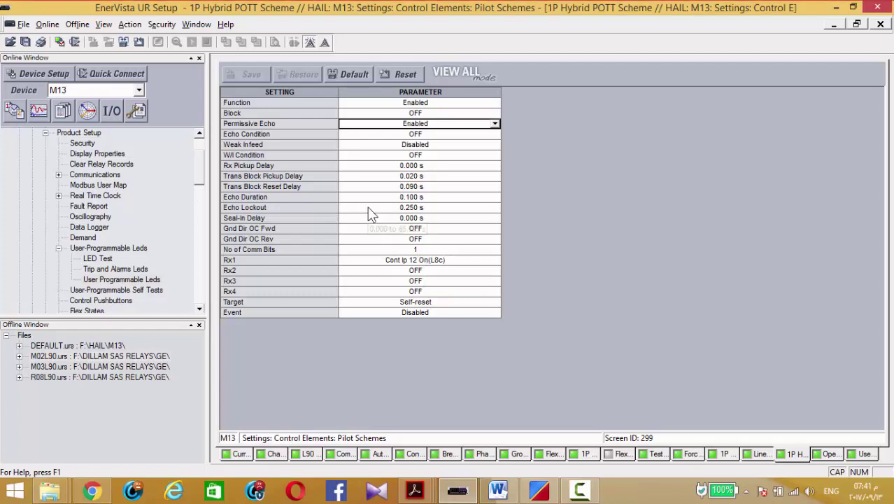
Step: Set Permissive Echo back to Disabled and save the Hybrid POTT scheme settings
left_click(495, 123)
left_click(387, 133)
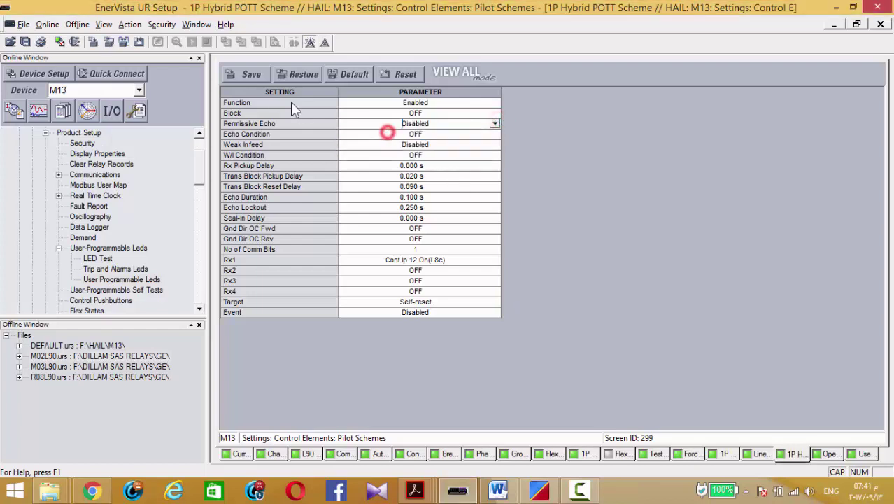
left_click(253, 75)
left_click(455, 274)
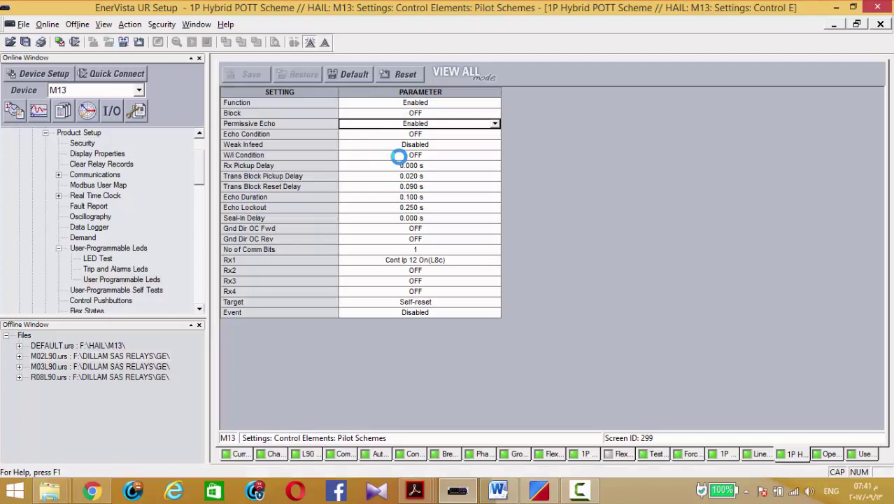
Step: Set both the Trans Block Pickup Delay and the Trans Block Reset Delay to 0 s
left_click(405, 176)
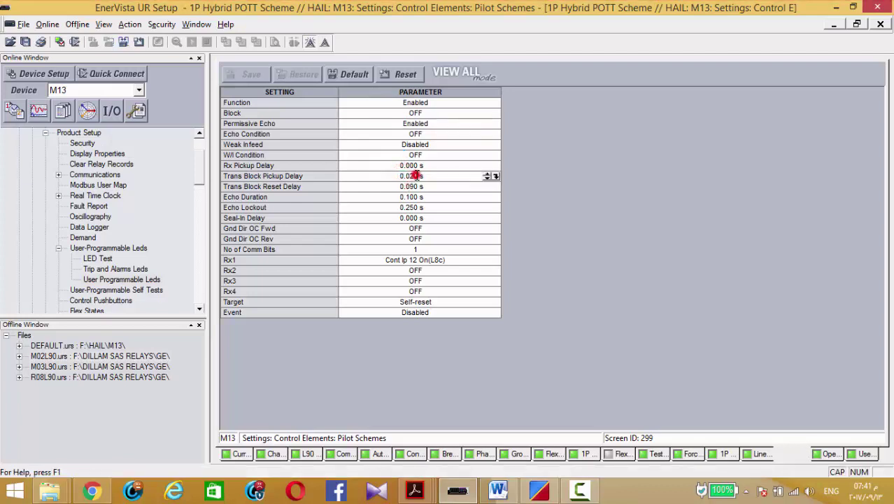
double_click(404, 175)
type("0")
key("Return")
left_click(396, 186)
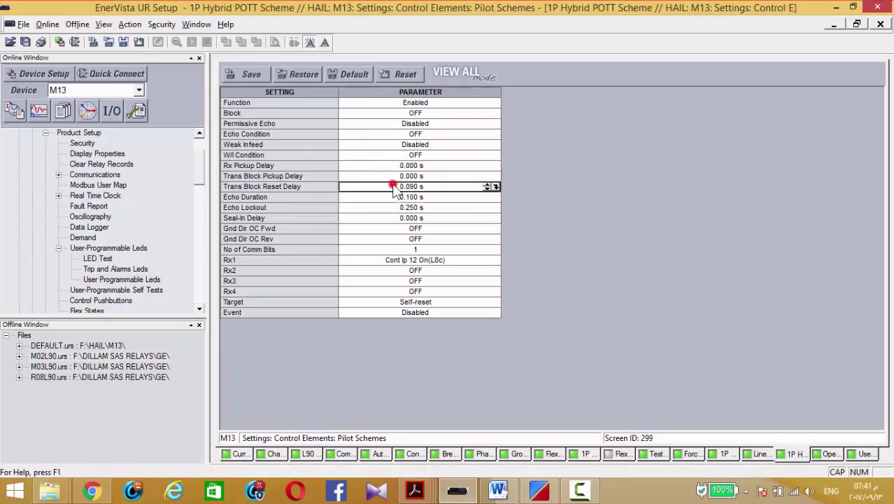
double_click(418, 186)
type("0")
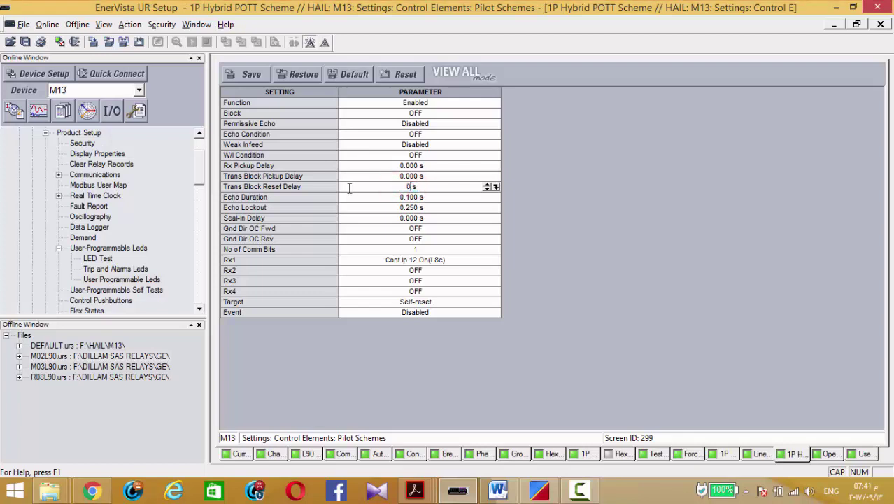
key("Return")
Step: Set Echo Duration and Echo Lockout to 0 s and save the Hybrid POTT scheme settings
left_click(404, 197)
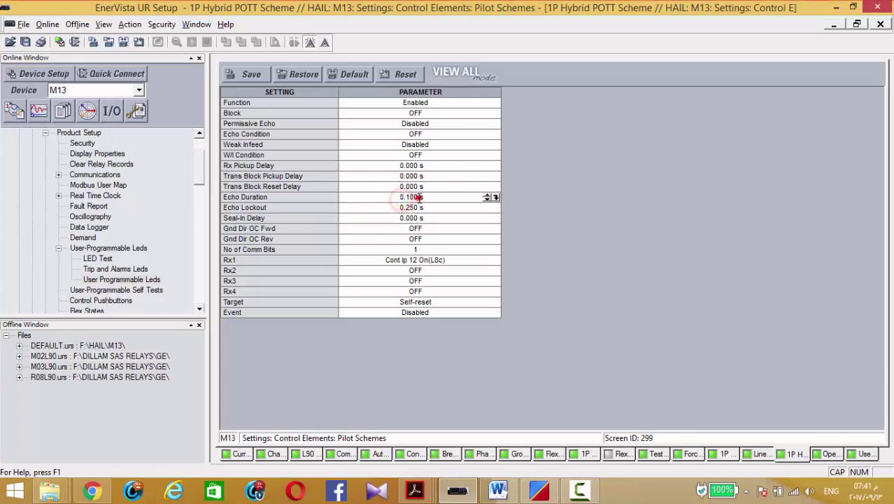
double_click(405, 197)
type("0")
key("Return")
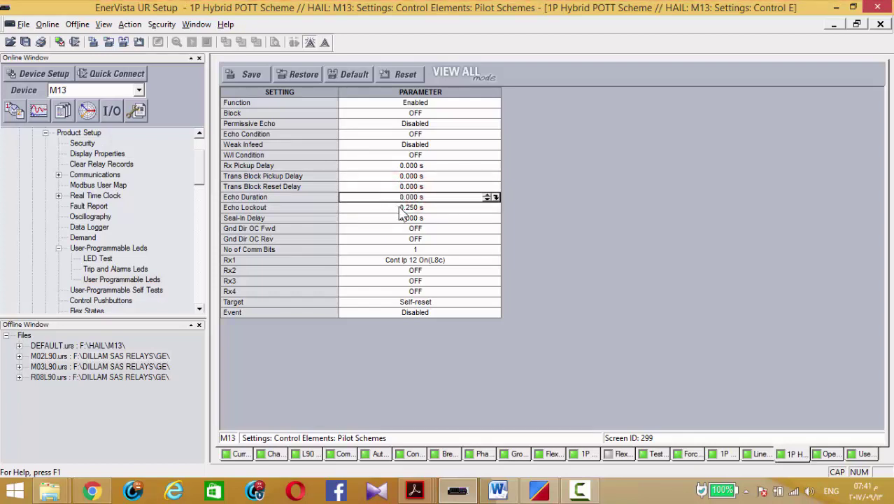
left_click(397, 206)
double_click(417, 208)
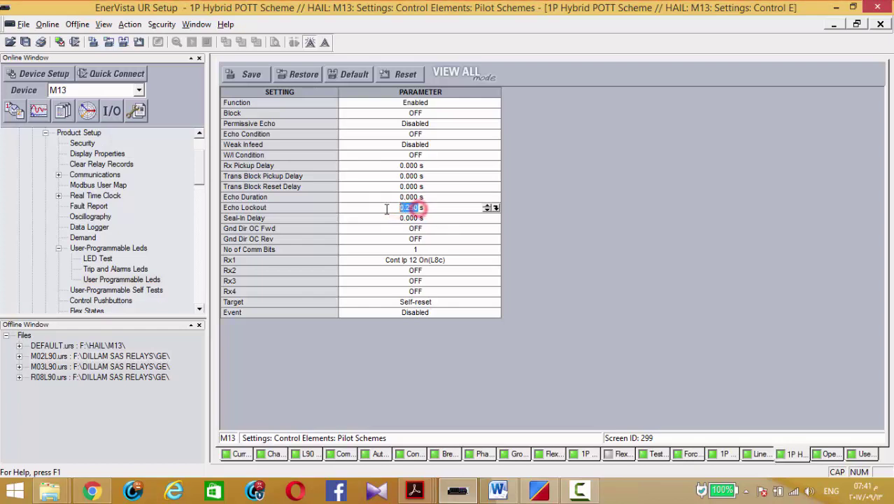
type("0")
key("Return")
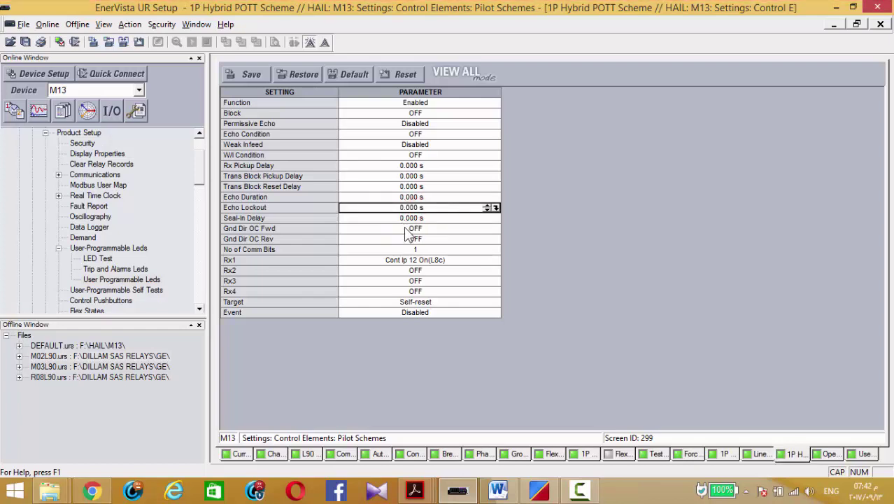
left_click(254, 74)
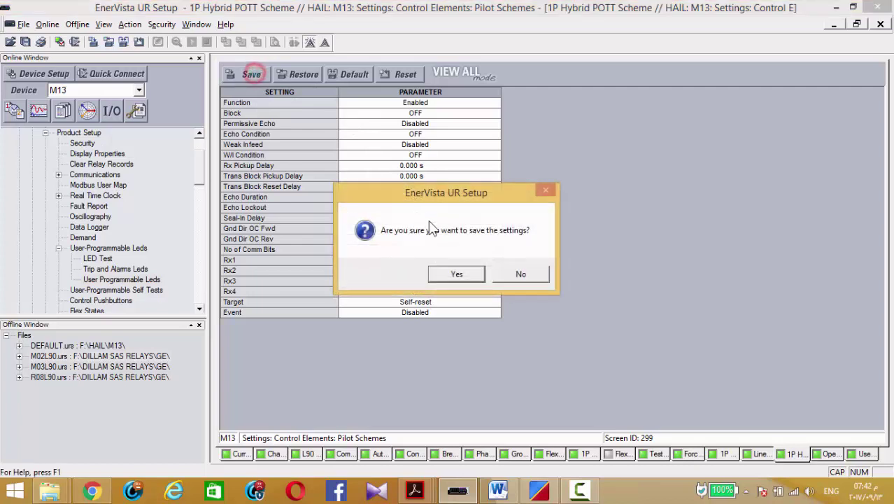
left_click(457, 273)
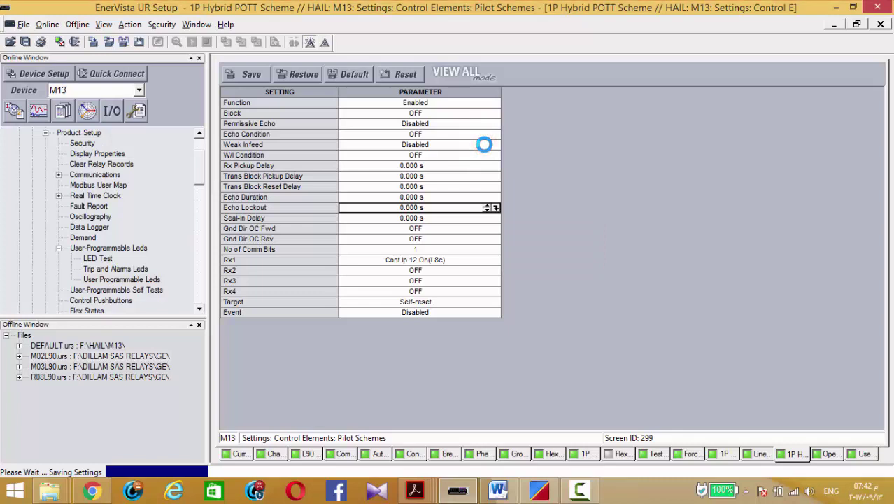
Step: Set Weak Infeed to Enabled and save the Hybrid POTT scheme settings
left_click(492, 144)
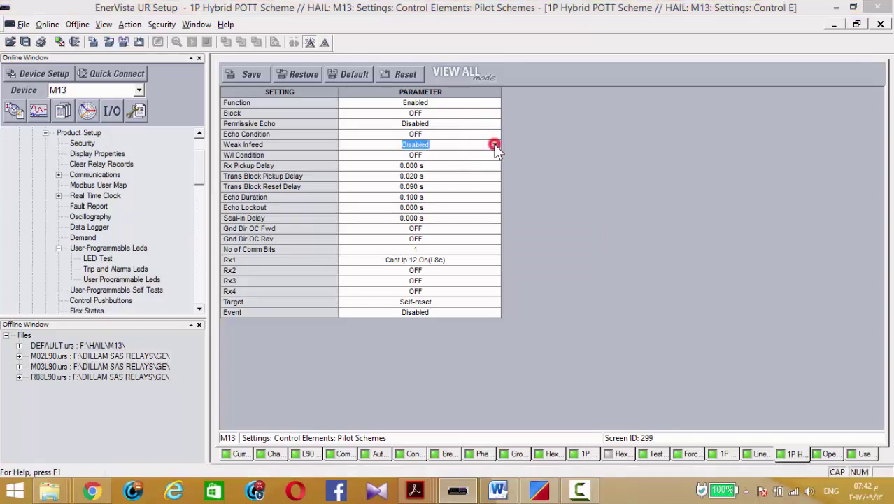
left_click(495, 144)
left_click(359, 165)
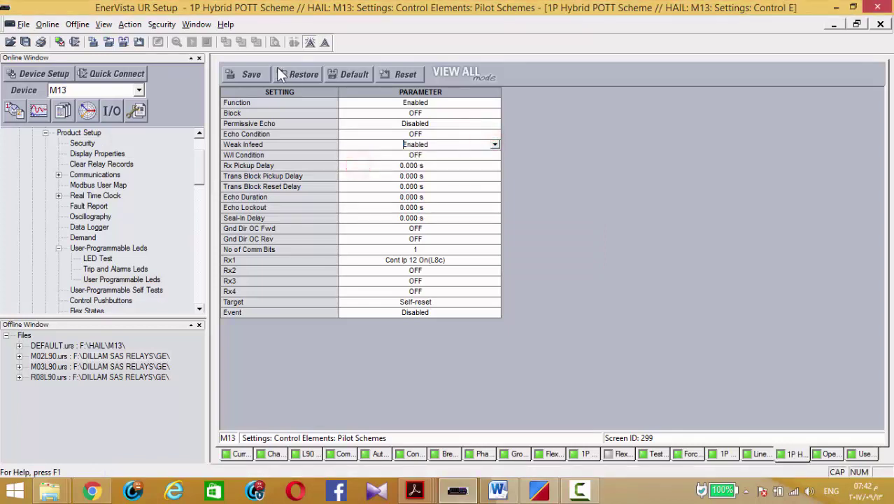
left_click(245, 75)
left_click(456, 271)
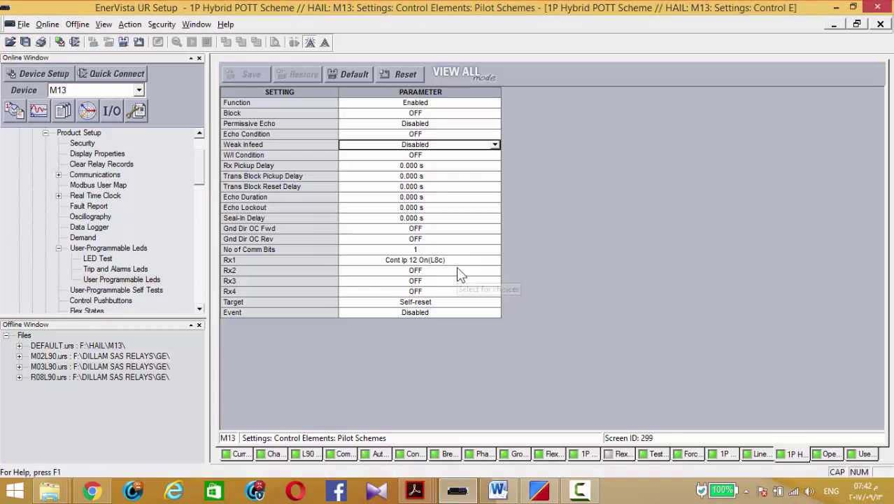
Step: Set Weak Infeed to Disabled in the Hybrid POTT scheme settings
left_click(496, 144)
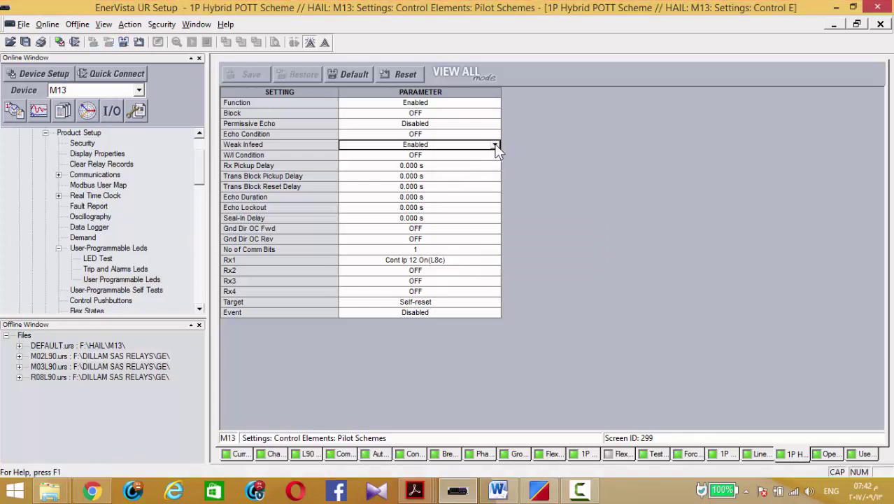
left_click(495, 144)
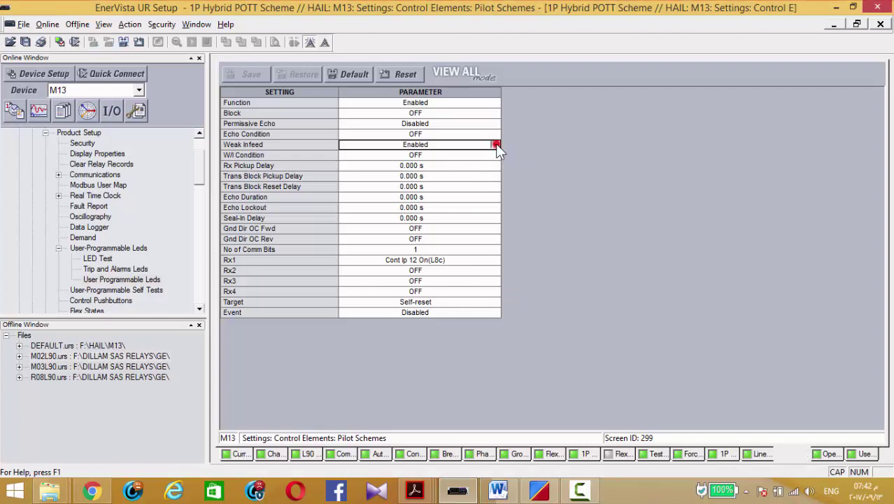
left_click(399, 155)
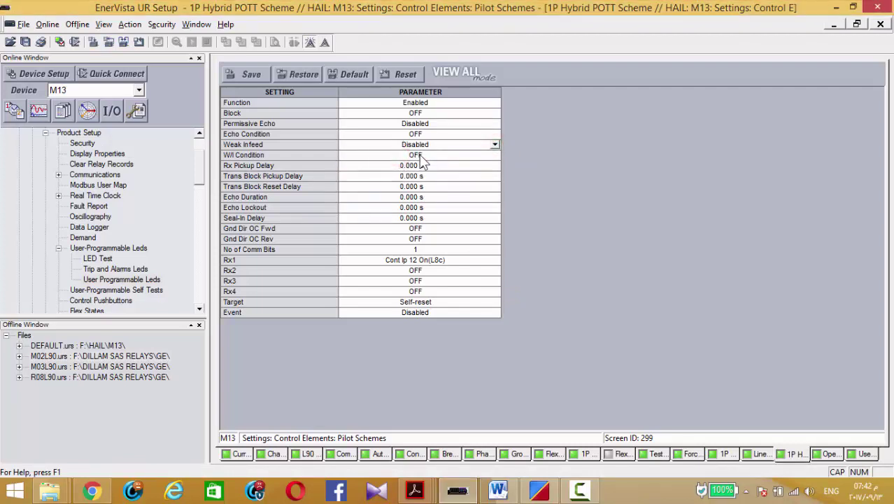
Step: Set Permissive Echo to Enabled and save the Hybrid POTT scheme settings
left_click(435, 123)
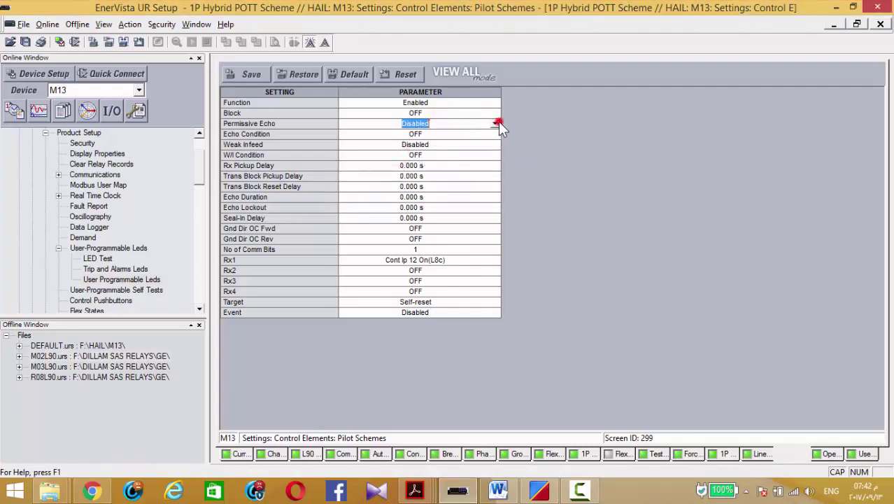
left_click(496, 123)
left_click(393, 144)
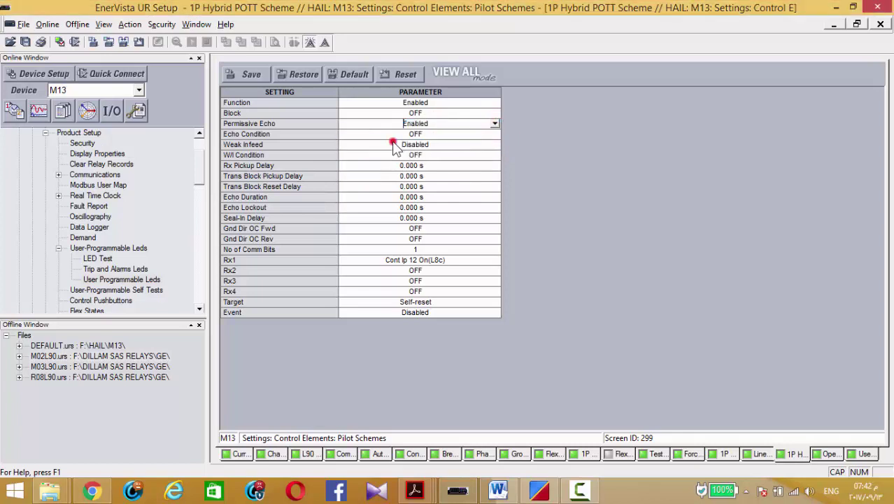
left_click(246, 75)
left_click(449, 275)
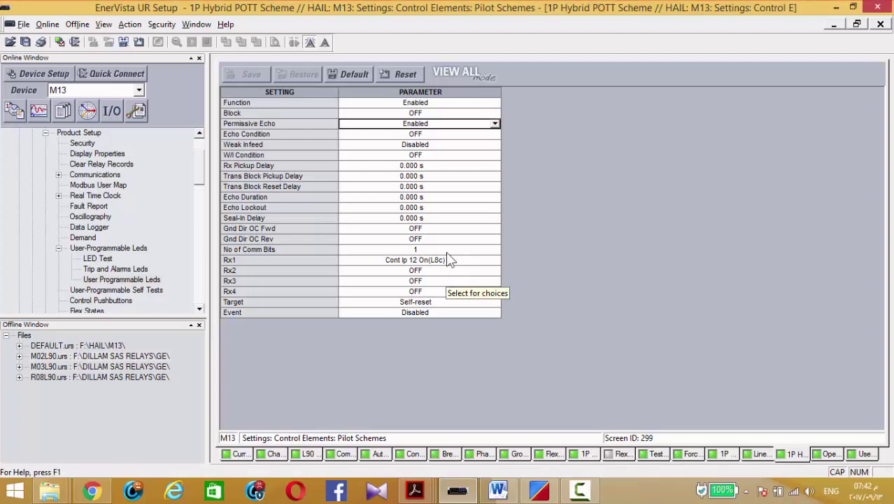
Step: Return Permissive Echo to Disabled and save the scheme settings to the relay
left_click(495, 123)
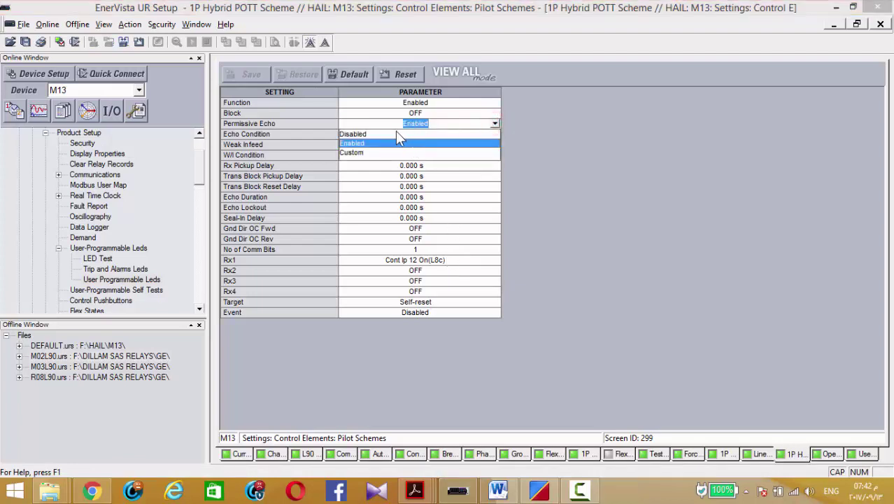
left_click(396, 133)
left_click(252, 74)
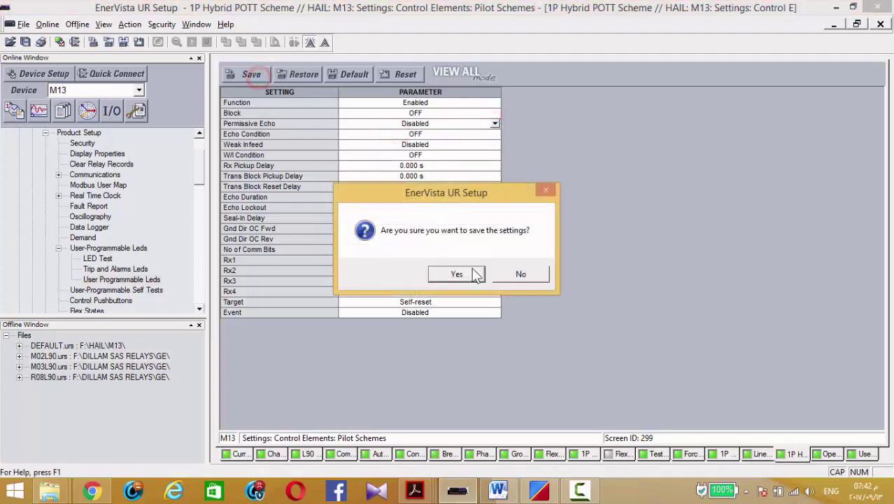
left_click(473, 279)
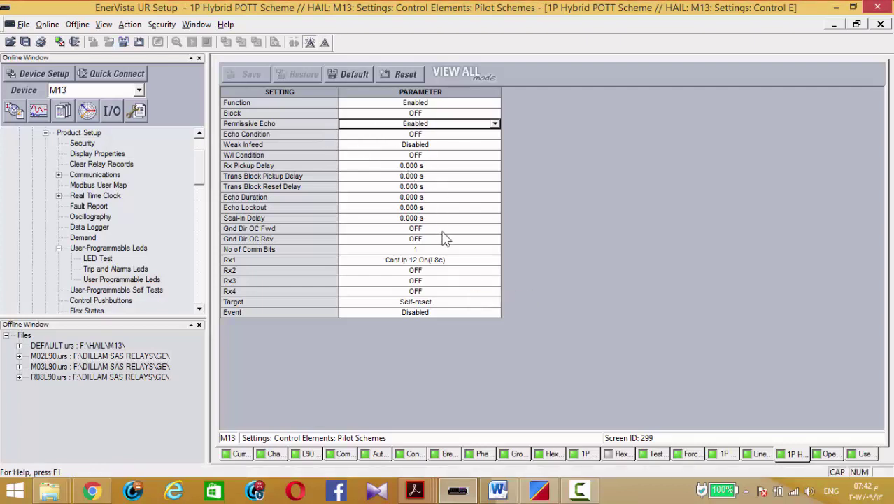
key("Up")
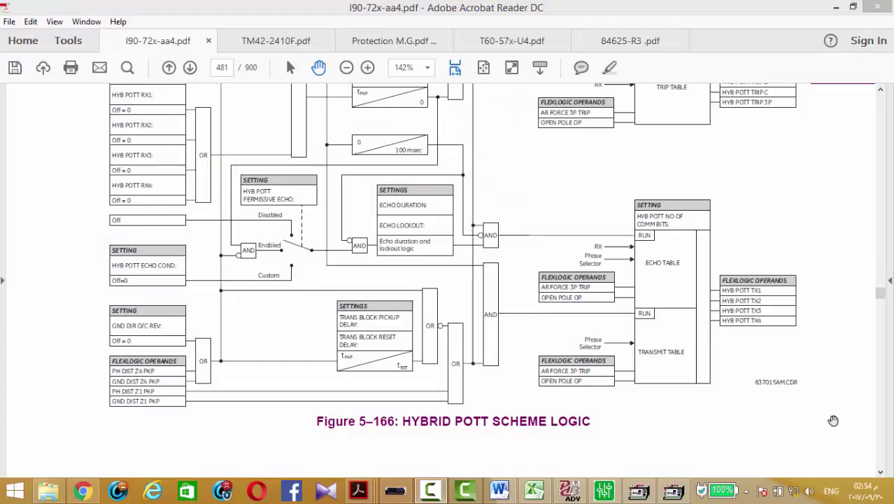
Step: In the L90 manual in Adobe Acrobat Reader, mark the Trans Block Pickup Delay setting in the Hybrid POTT scheme logic figure
left_click(291, 68)
left_click_drag(340, 317, 363, 319)
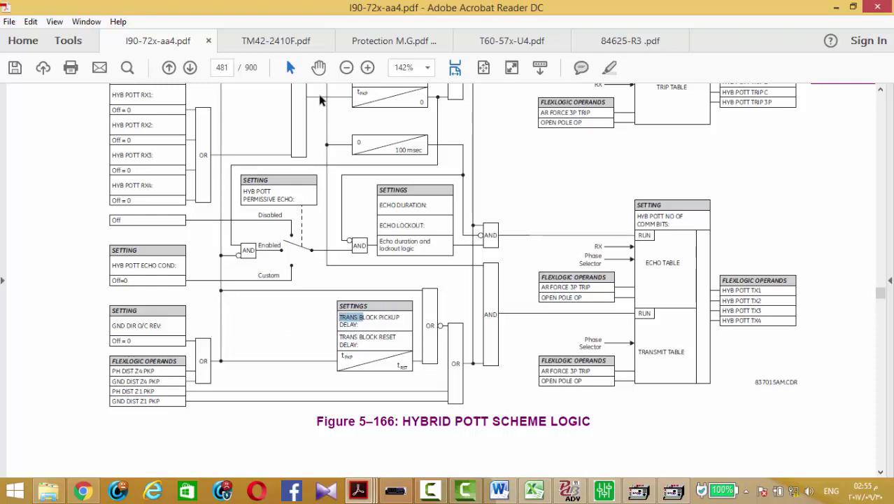
left_click(274, 265)
left_click(319, 67)
Step: Read the manual's highlighted Trans Block Pickup Delay explanation about prevailing reverse fault conditions on page 479
scroll(305, 280, "up", 15)
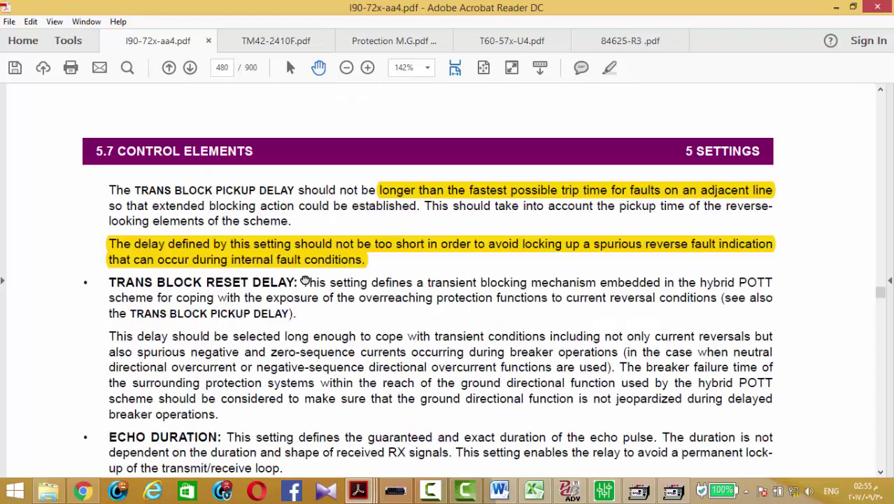
scroll(305, 279, "down", 3)
scroll(305, 280, "down", 15)
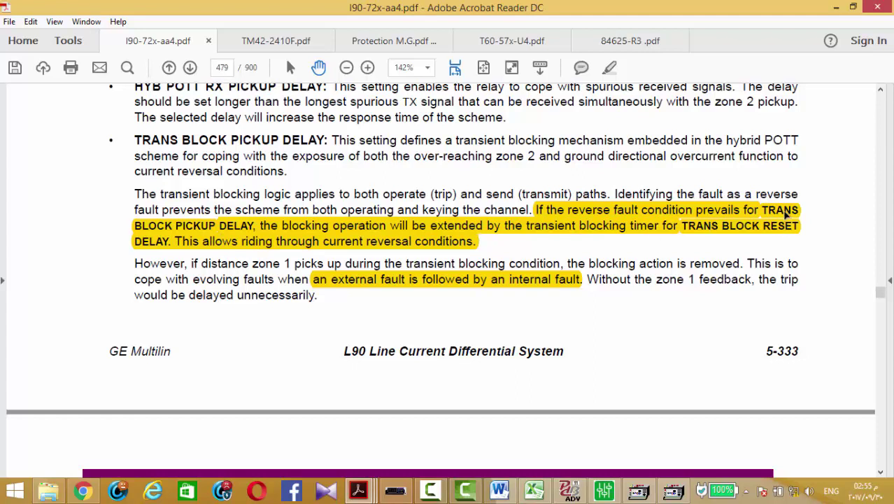
left_click(219, 233)
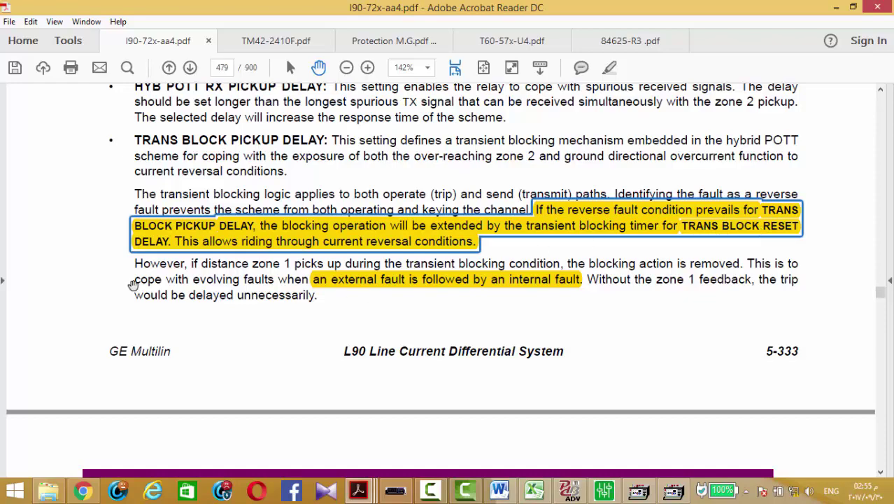
left_click(90, 280)
Step: Examine the Trans Block Reset Delay text and the highlighted passage about an external fault followed by an internal fault
scroll(90, 280, "down", 5)
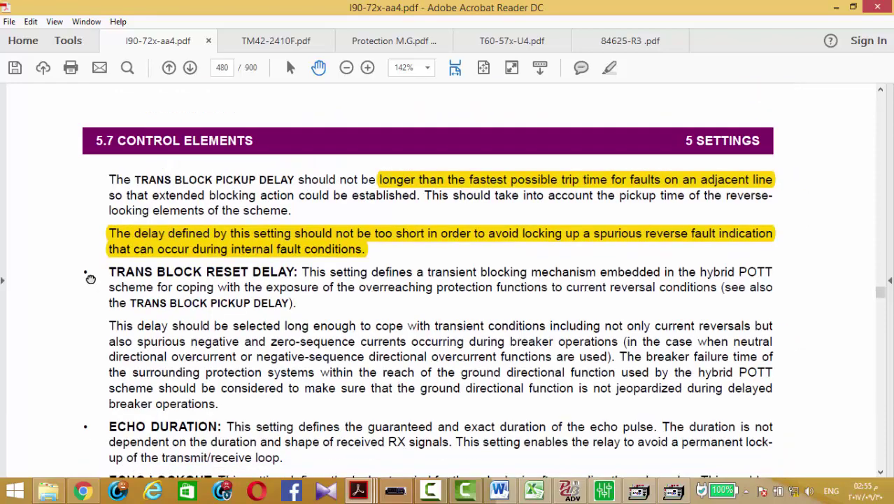
scroll(89, 280, "up", 2)
scroll(90, 279, "down", 3)
scroll(90, 279, "down", 10)
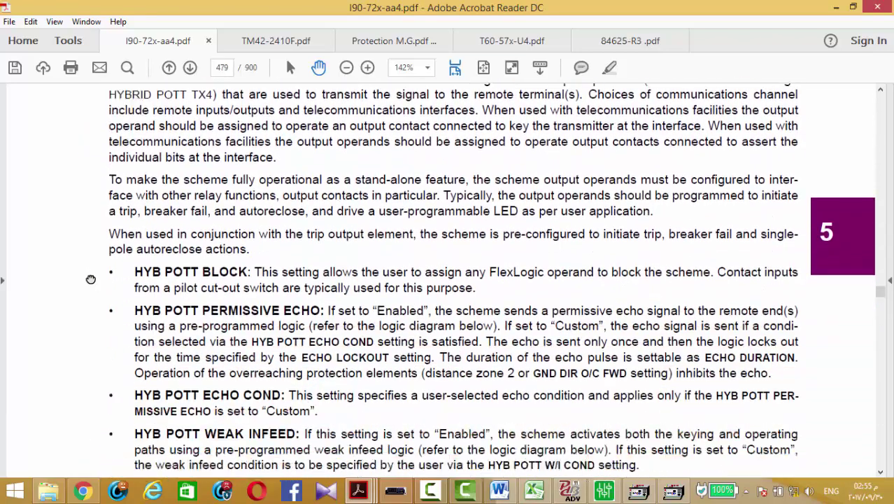
scroll(91, 280, "down", 1)
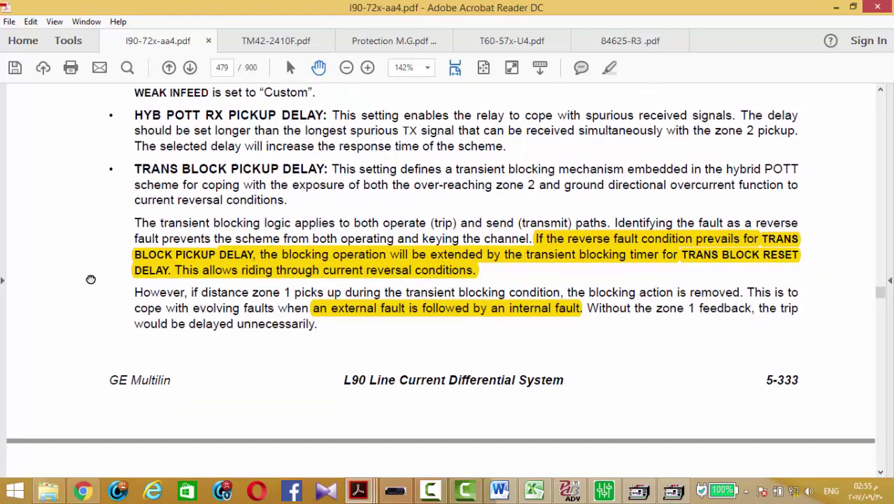
left_click(421, 316)
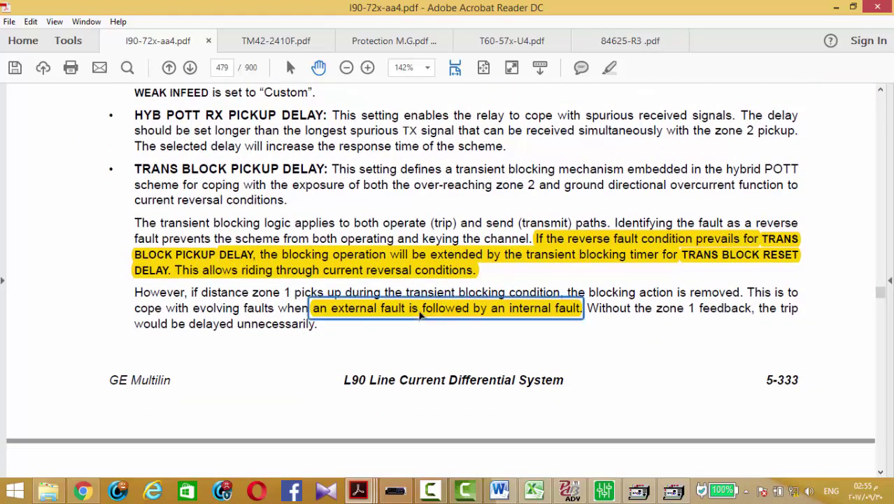
scroll(60, 301, "down", 20)
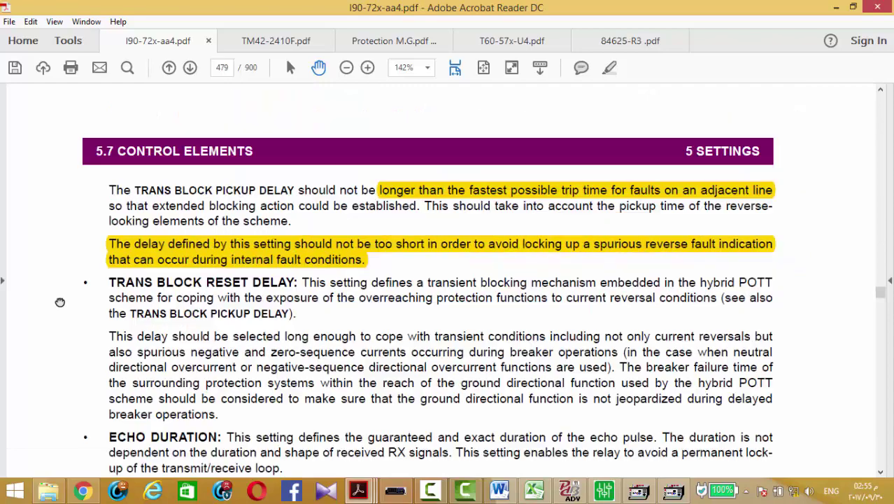
Step: Enlarge the Hybrid POTT scheme logic figure to 200% and examine the trans block timers and the echo and transmit paths
scroll(60, 301, "down", 10)
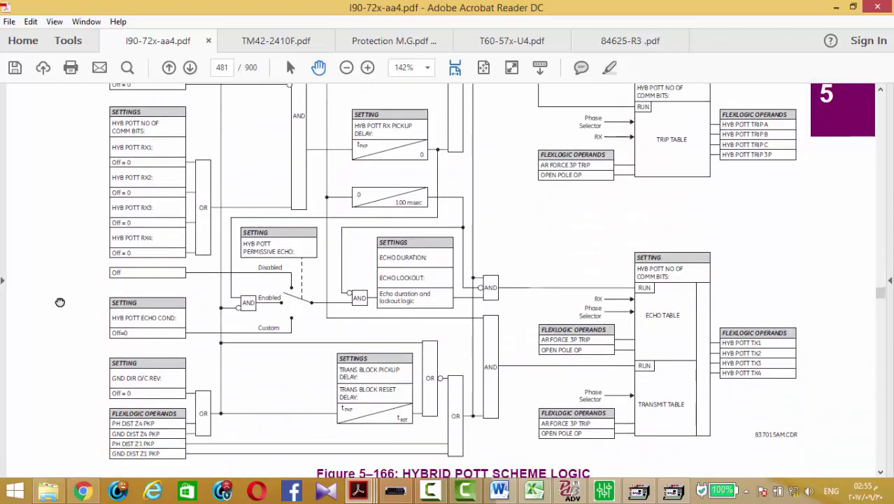
left_click(367, 68)
left_click(368, 67)
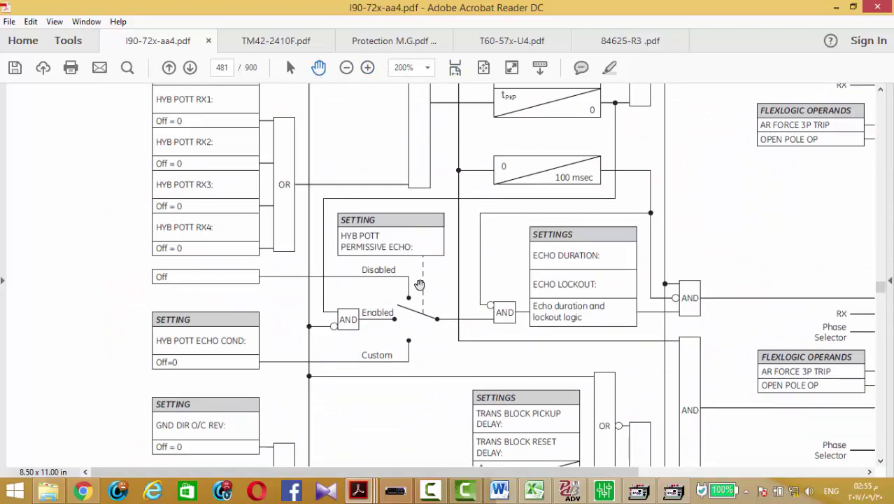
left_click_drag(419, 287, 341, 166)
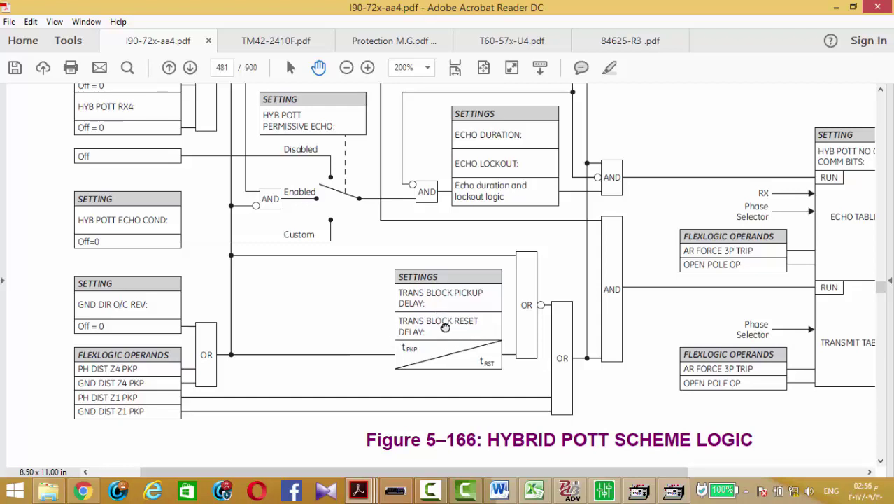
left_click_drag(467, 321, 388, 328)
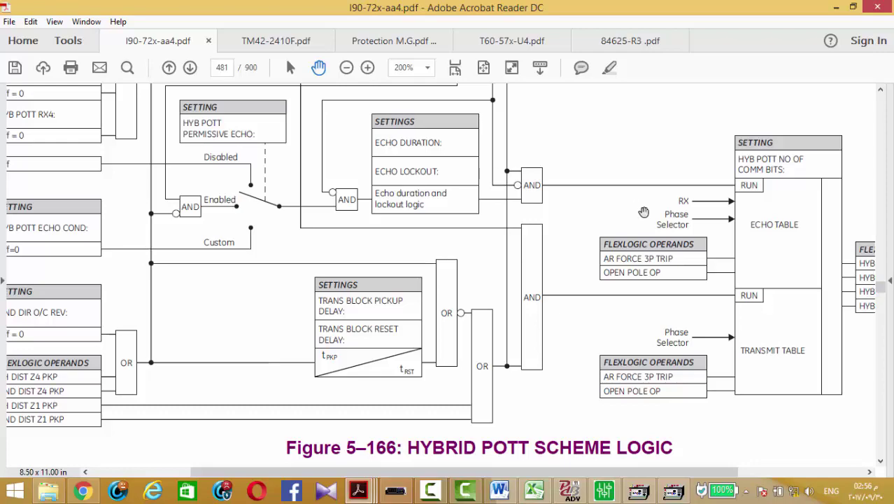
left_click_drag(643, 213, 510, 215)
left_click_drag(234, 310, 385, 271)
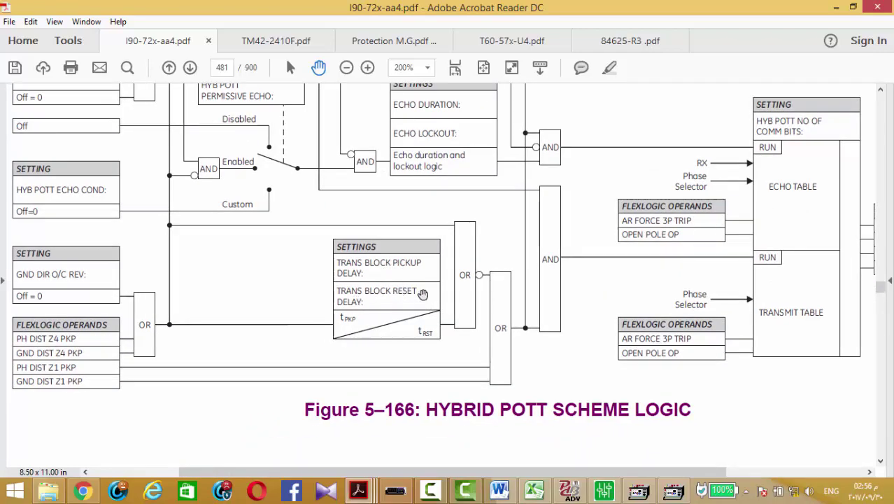
Step: Go to page 654 of the manual and fit the page to the window width
left_click(222, 68)
type("654")
key("Return")
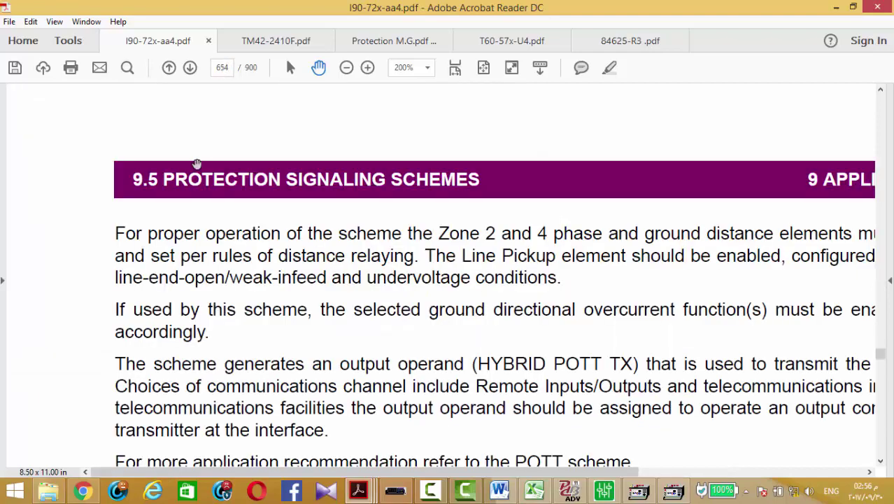
left_click(454, 68)
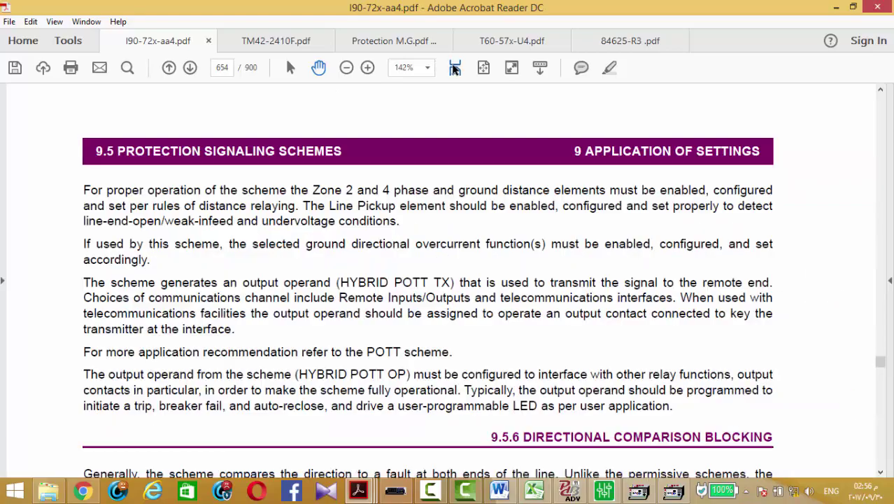
Step: Look through the protection signaling schemes chapter for the POTT transient blocking and Hybrid POTT explanations
scroll(454, 68, "down", 10)
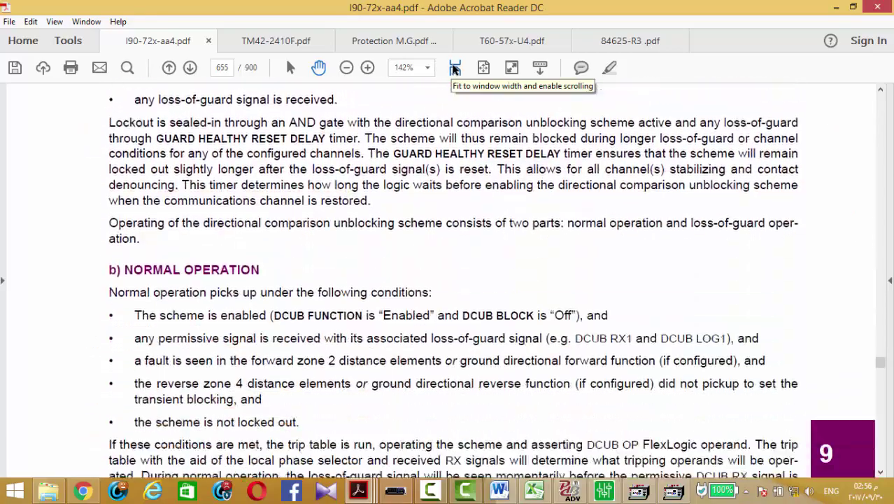
scroll(454, 68, "down", 10)
scroll(454, 67, "down", 3)
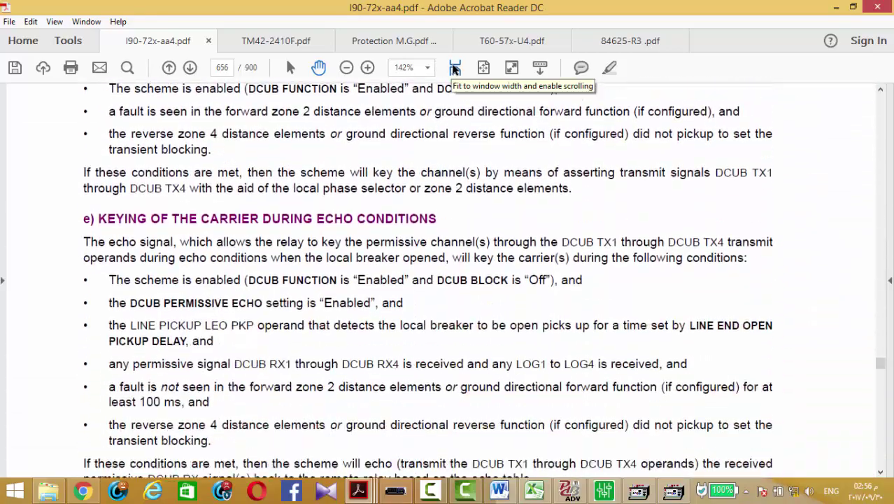
scroll(454, 67, "up", 15)
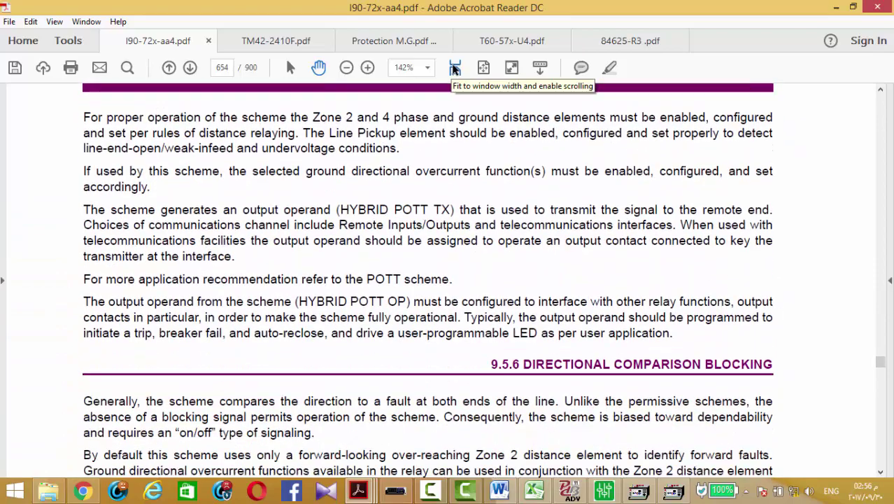
scroll(454, 68, "up", 15)
scroll(454, 68, "down", 8)
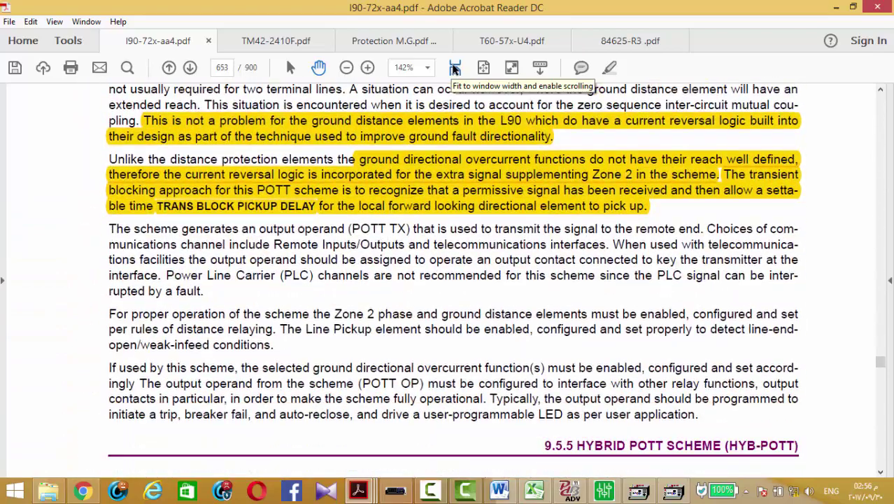
scroll(418, 168, "down", 10)
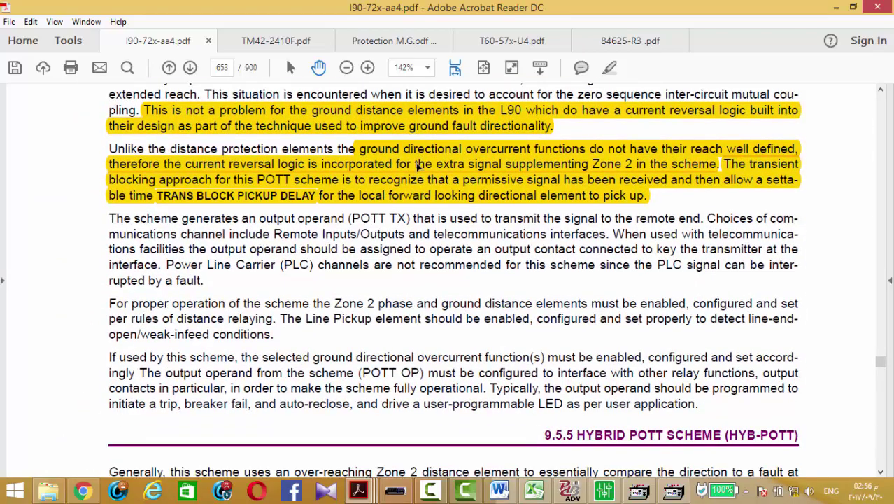
Step: Review the highlighted Trans Block timer passage under directional comparison blocking on page 654, and show the document's navigation pane
scroll(419, 166, "down", 13)
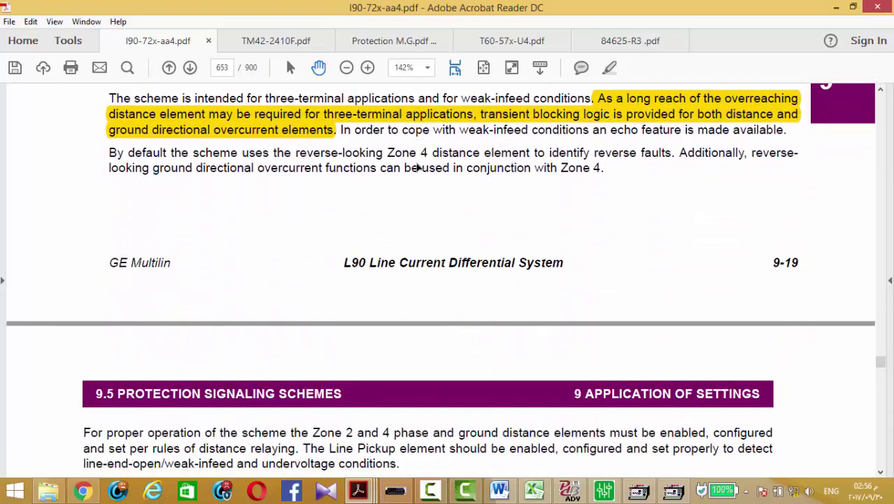
scroll(418, 166, "down", 15)
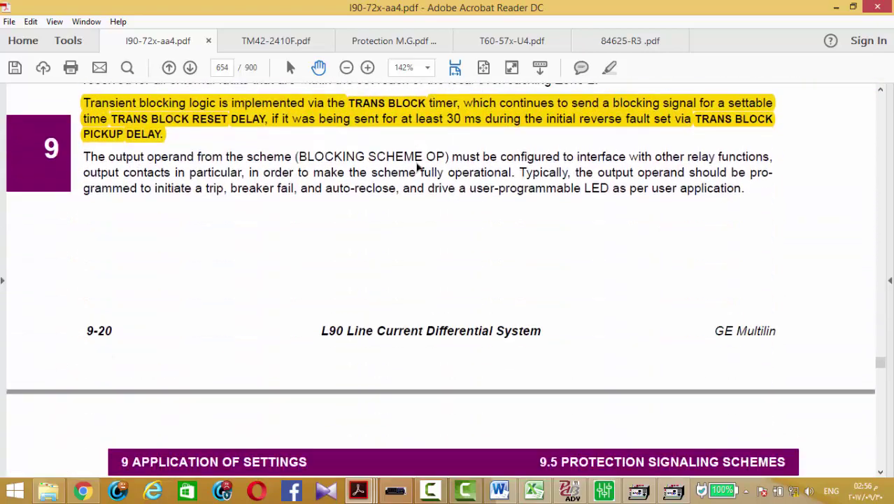
left_click(297, 162)
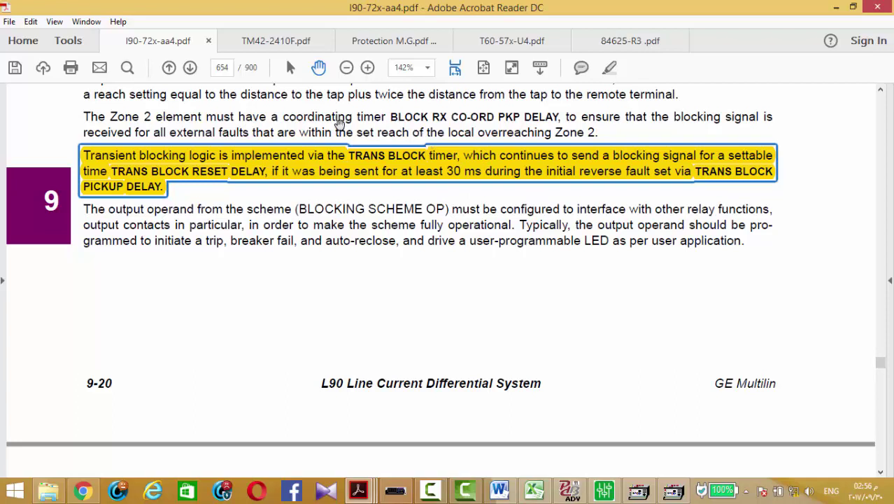
left_click(2, 118)
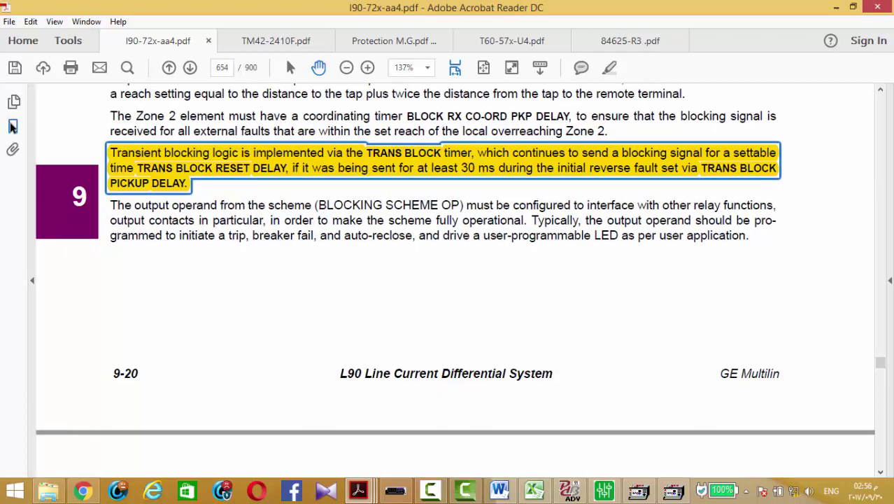
Step: Open the manual's Hybrid Permissive Over-Reaching Transfer Trip section and review the highlighted TRANS BLOCK PICKUP DELAY guidance on page 480
left_click(13, 125)
left_click(147, 371)
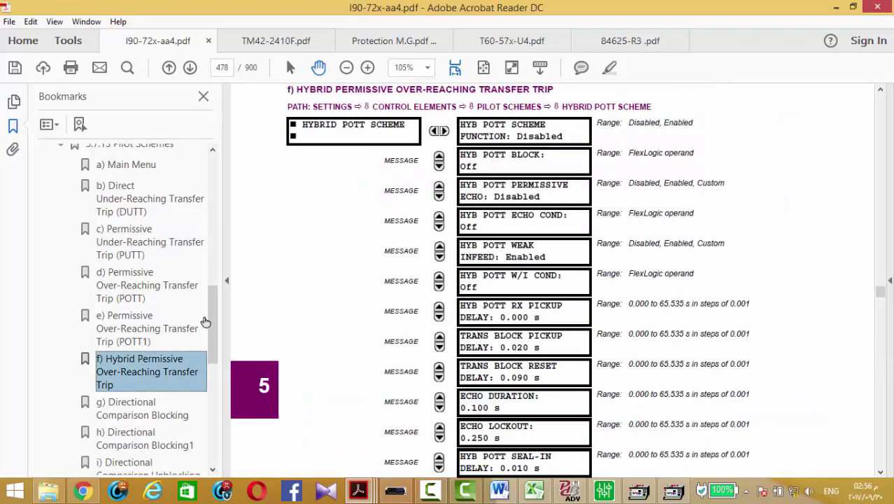
key("F4")
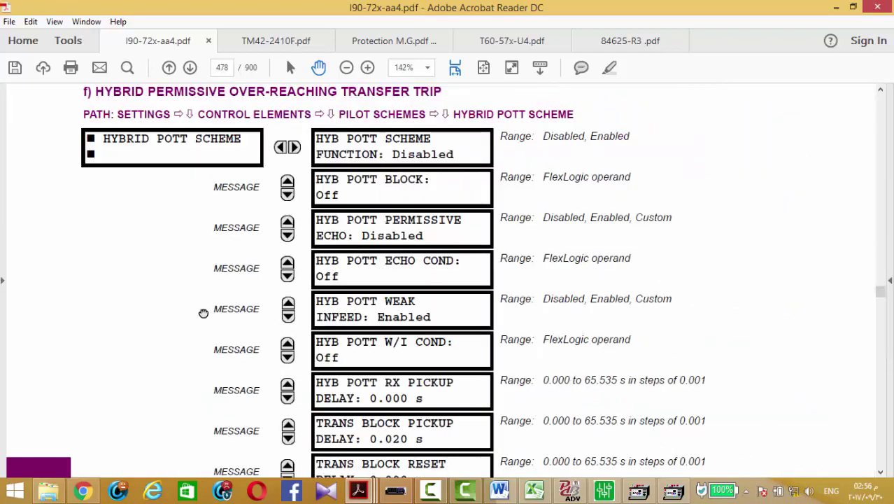
scroll(203, 314, "down", 2)
scroll(203, 315, "down", 10)
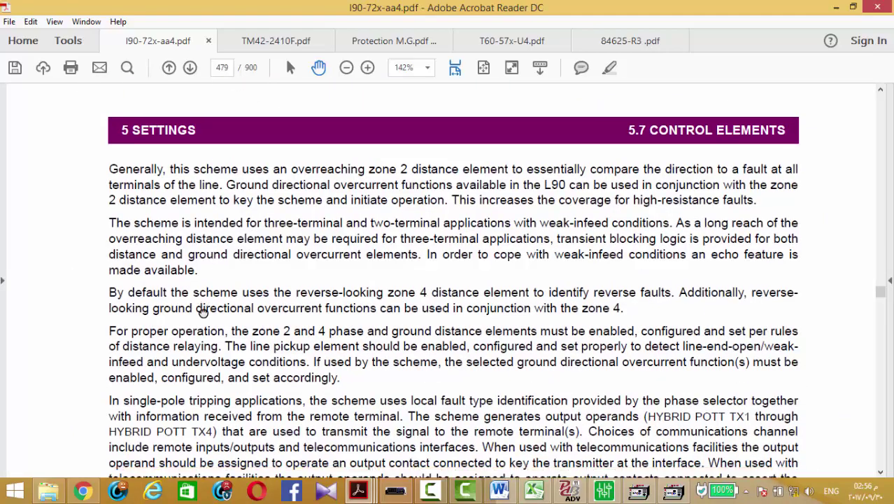
scroll(203, 312, "down", 8)
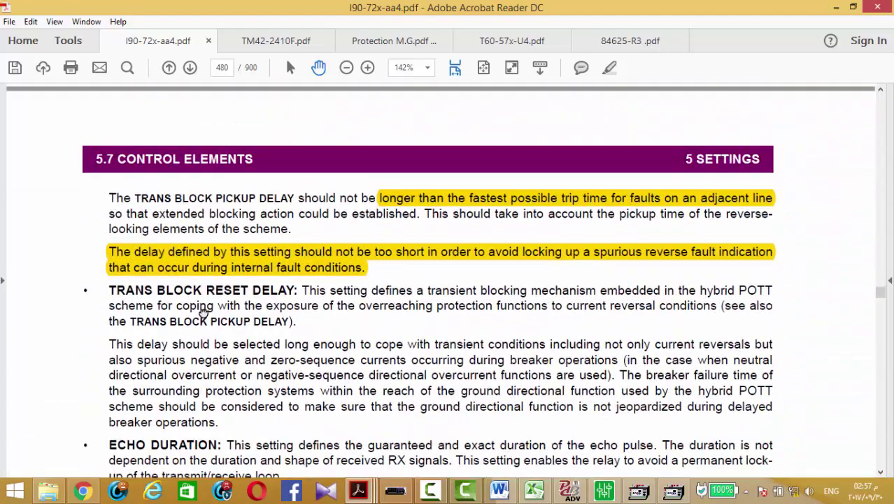
left_click(523, 201)
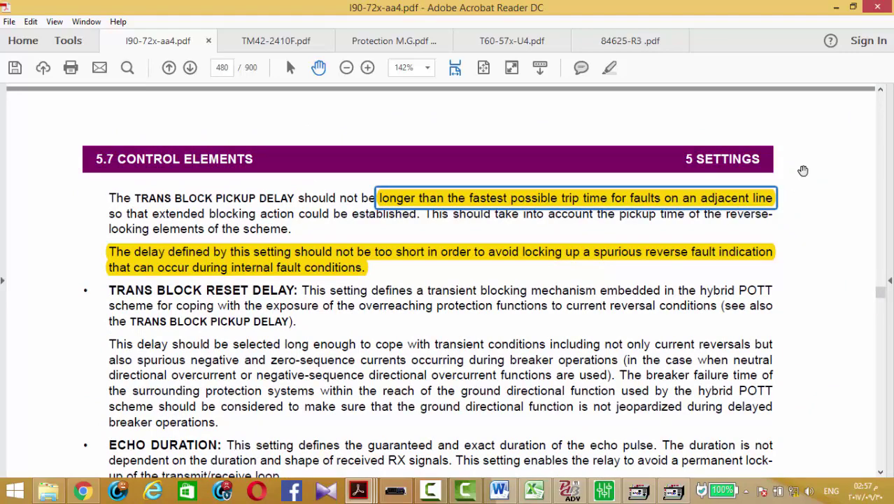
Step: Switch to the relay test program and examine the currents, voltages, angles and durations of all three sequence states
left_click(836, 7)
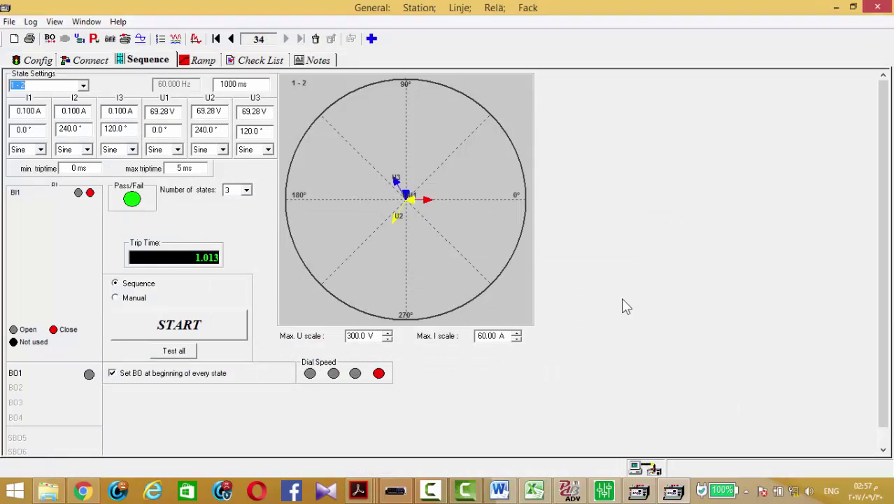
left_click(82, 86)
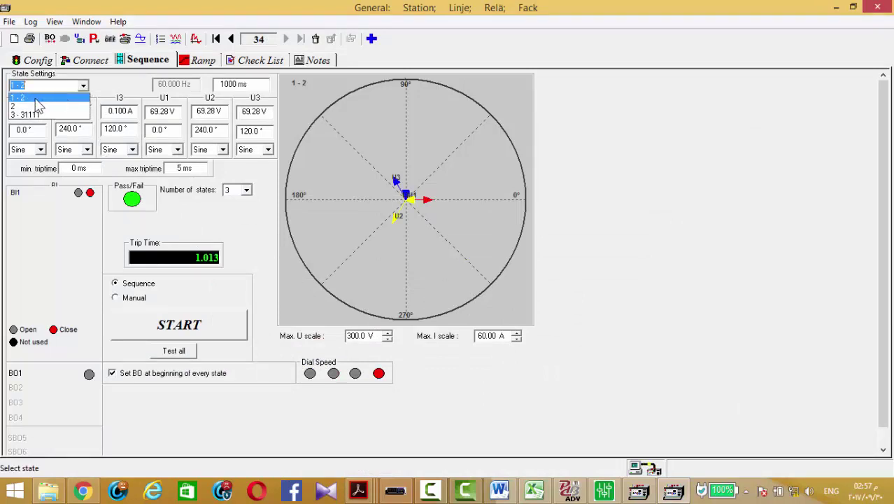
left_click(36, 98)
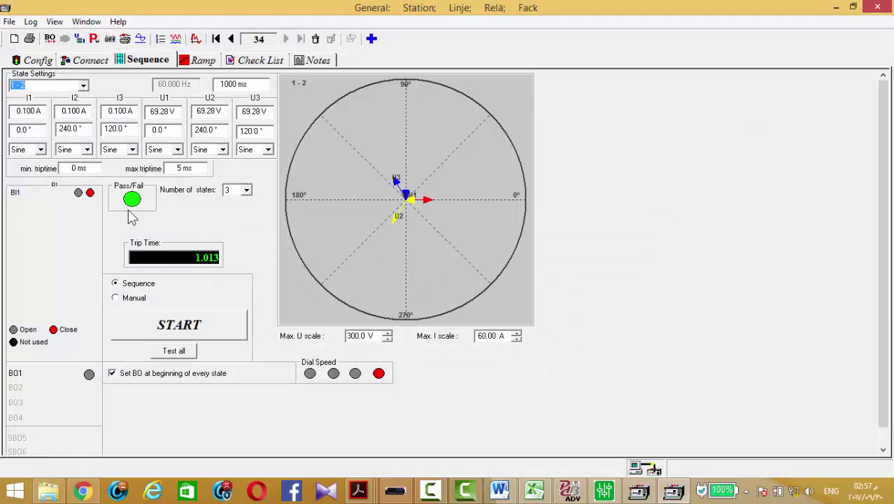
left_click(82, 85)
left_click(35, 105)
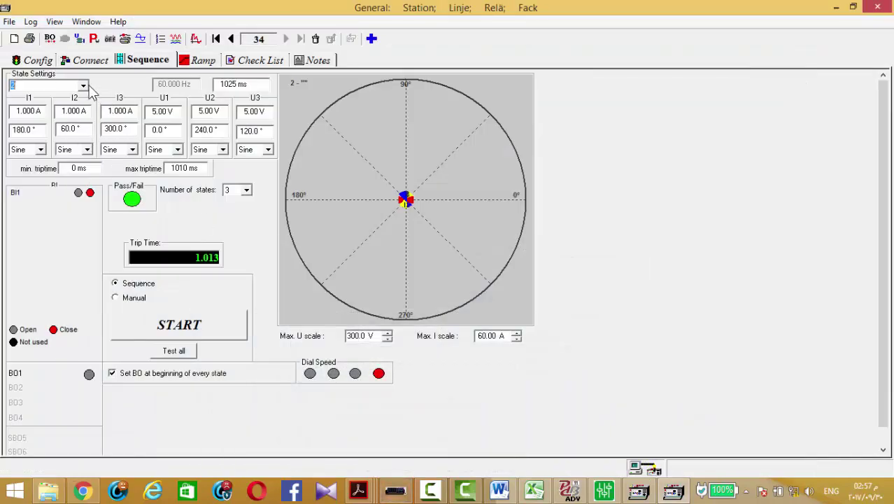
left_click(83, 85)
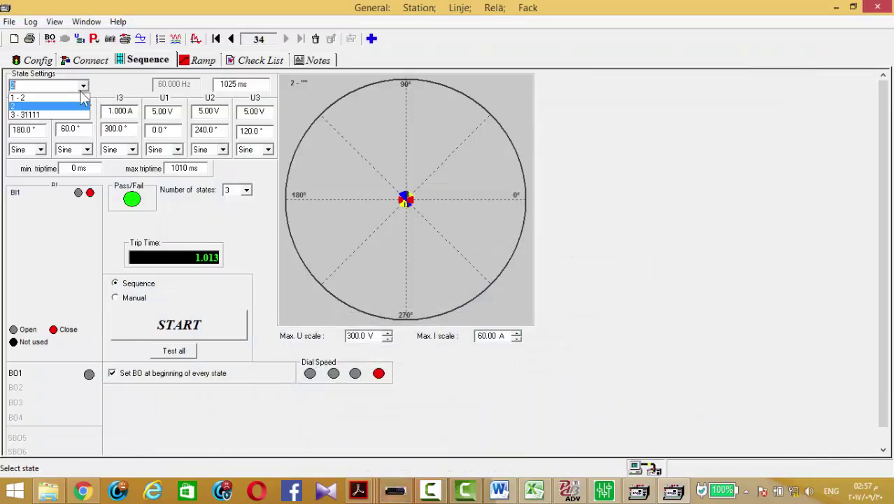
left_click(63, 116)
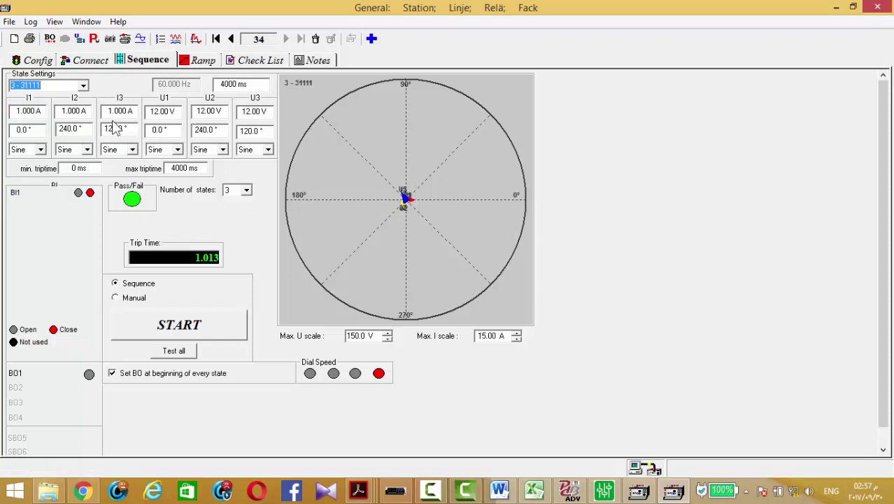
left_click(82, 85)
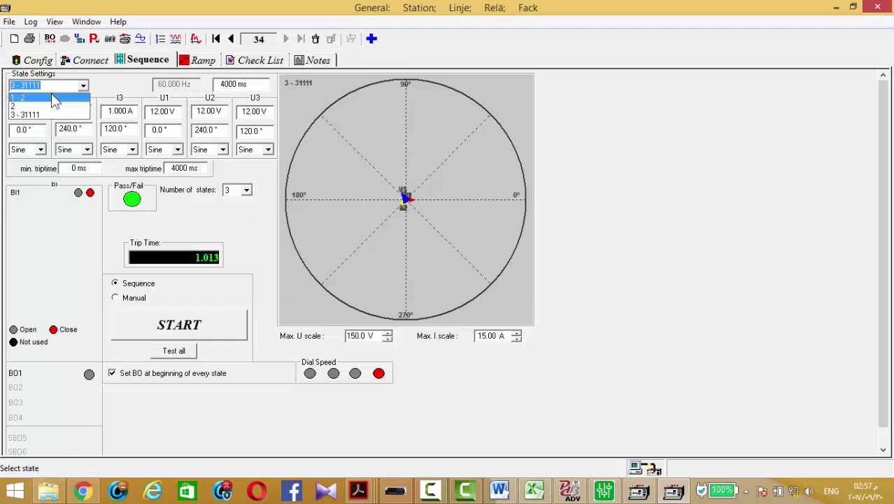
left_click(53, 98)
key("Down")
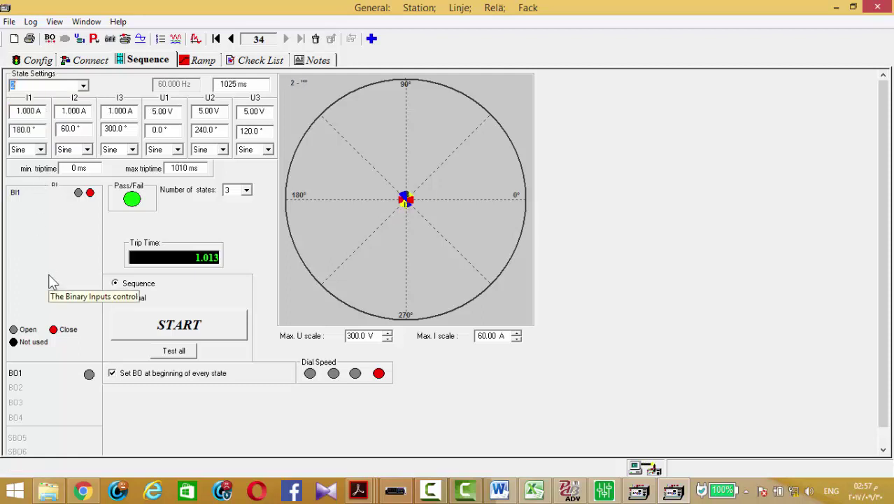
key("Down")
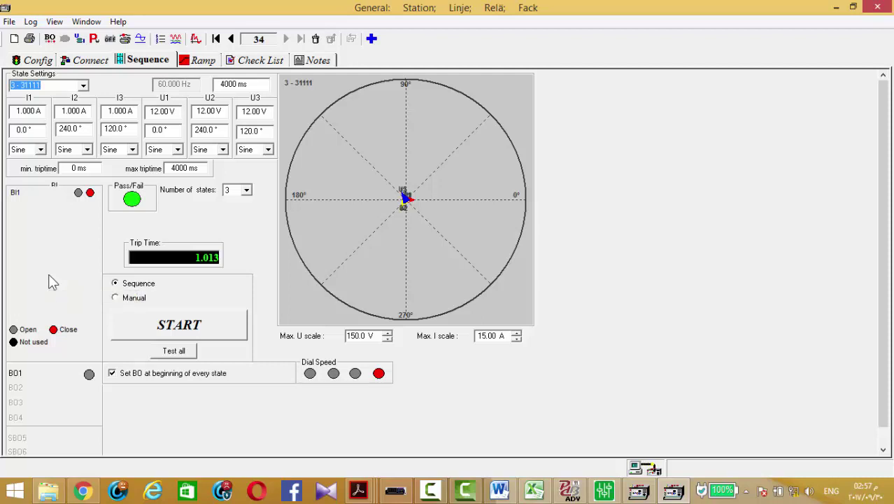
Step: Return to the L90 manual and mark the transmit AND gate and HYB POTT TX1 operand in the Hybrid POTT logic figure
left_click(372, 492)
left_click(201, 442)
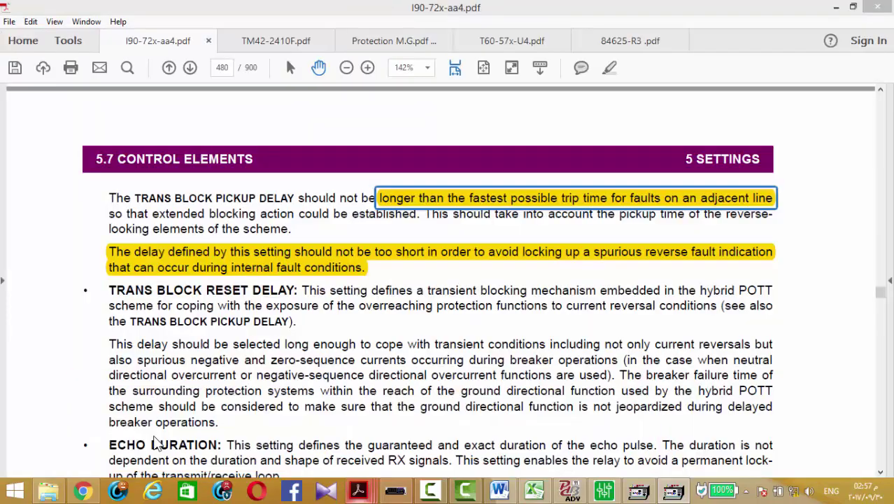
left_click(99, 313)
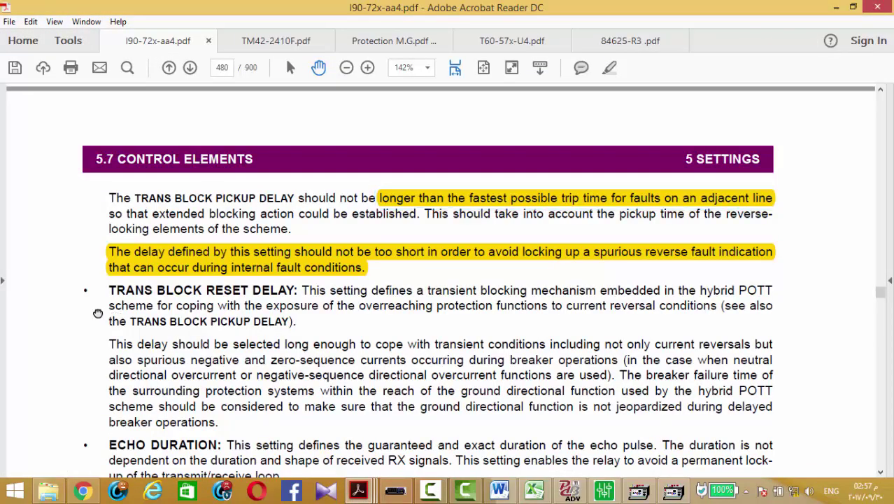
scroll(98, 314, "down", 1)
scroll(98, 313, "down", 12)
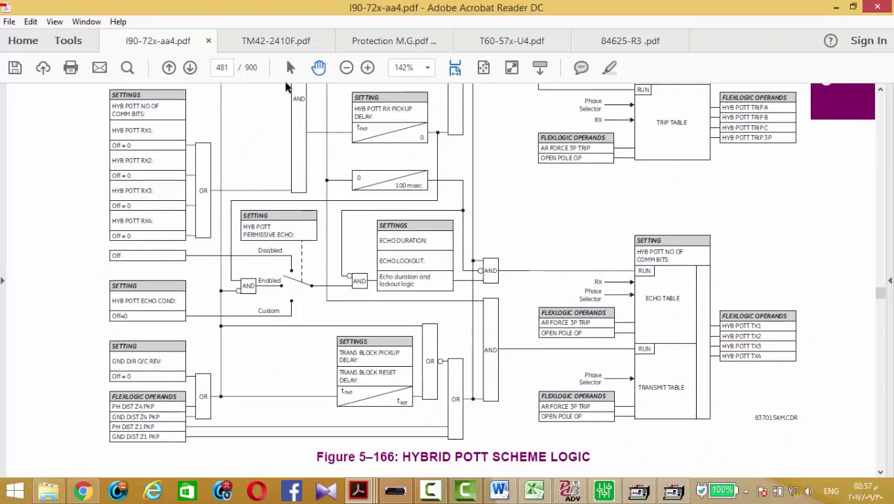
left_click(290, 67)
double_click(490, 351)
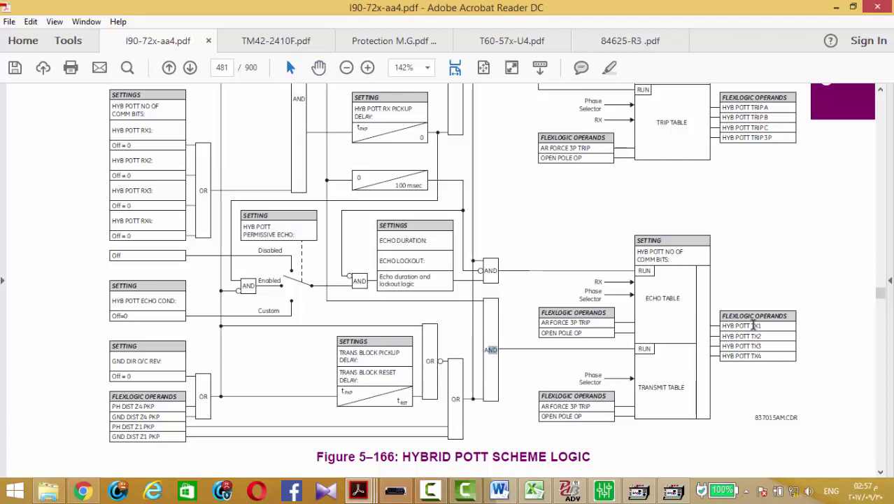
left_click_drag(765, 326, 723, 327)
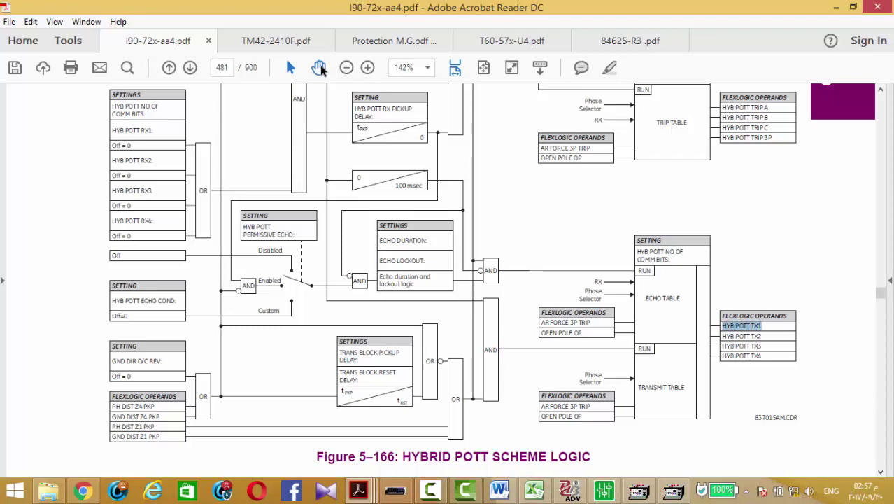
Step: Mark the AND gate ahead of the seal-in delay and the HYB POTT OP operand in the logic figure
left_click_drag(402, 140, 665, 392)
left_click(318, 67)
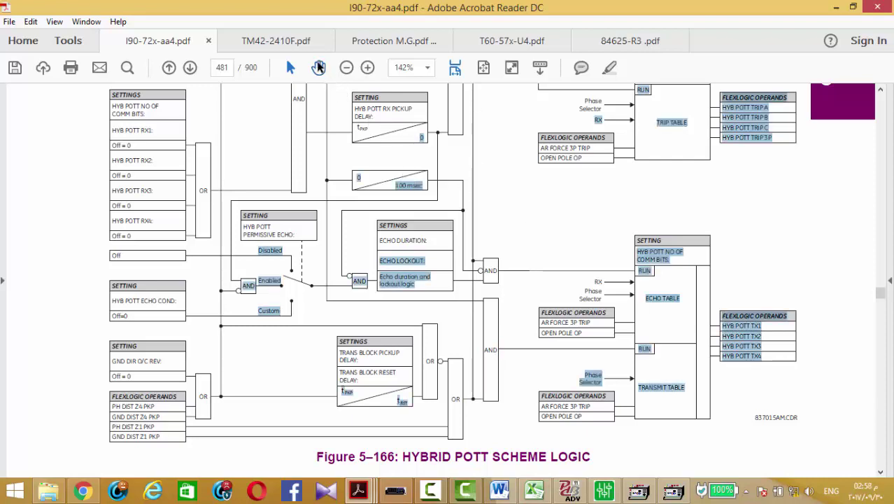
left_click_drag(489, 144, 483, 291)
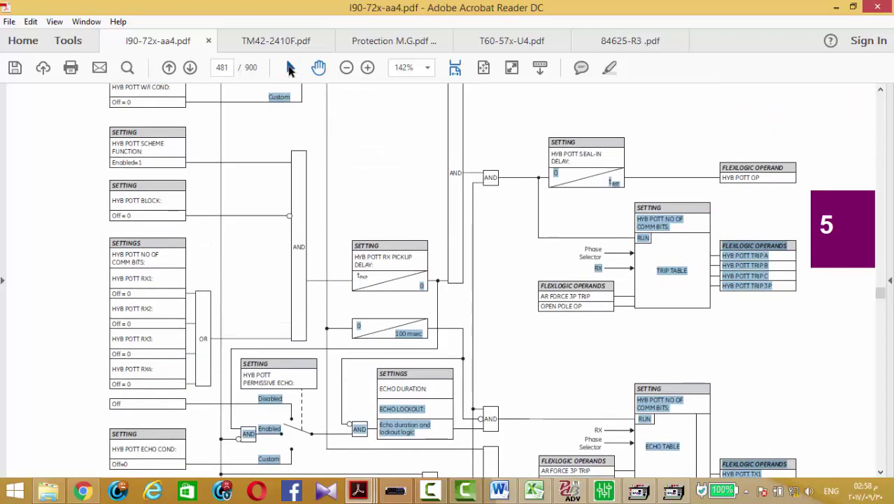
left_click(409, 175)
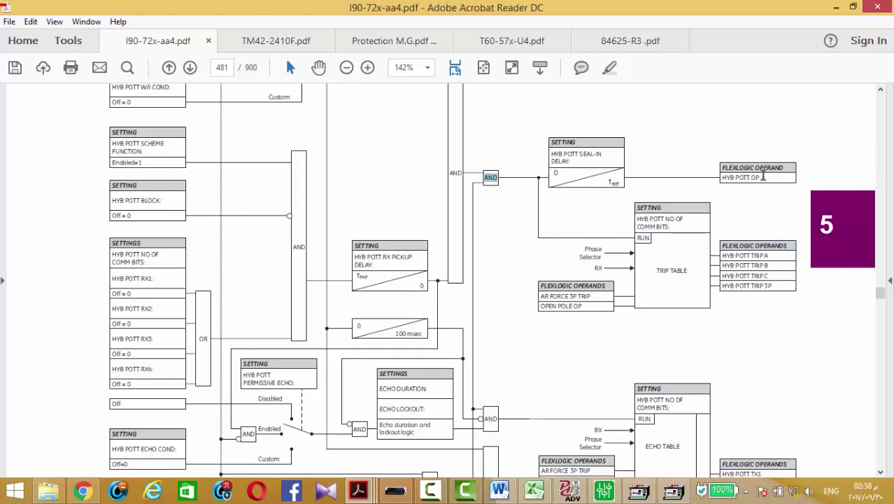
left_click_drag(762, 176, 725, 177)
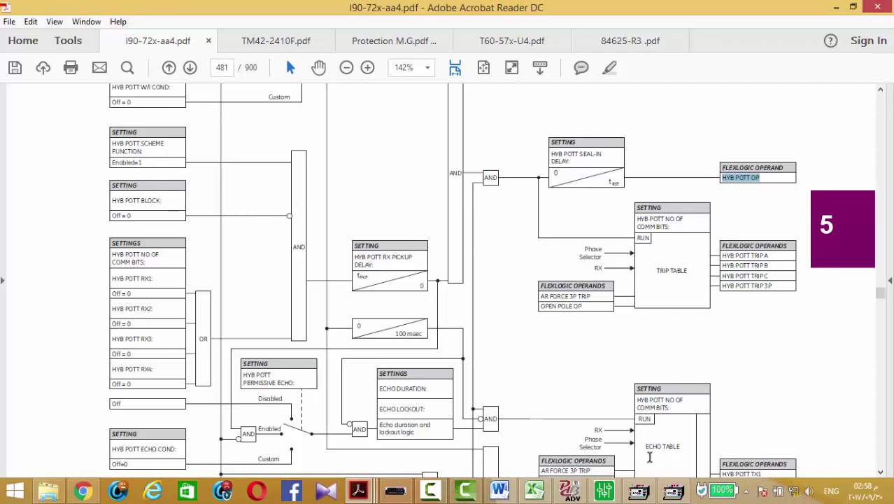
Step: Switch to EnerVista UR Setup and check relay M10's Trans Block Pickup Delay and Trans Block Reset Delay settings
left_click(396, 490)
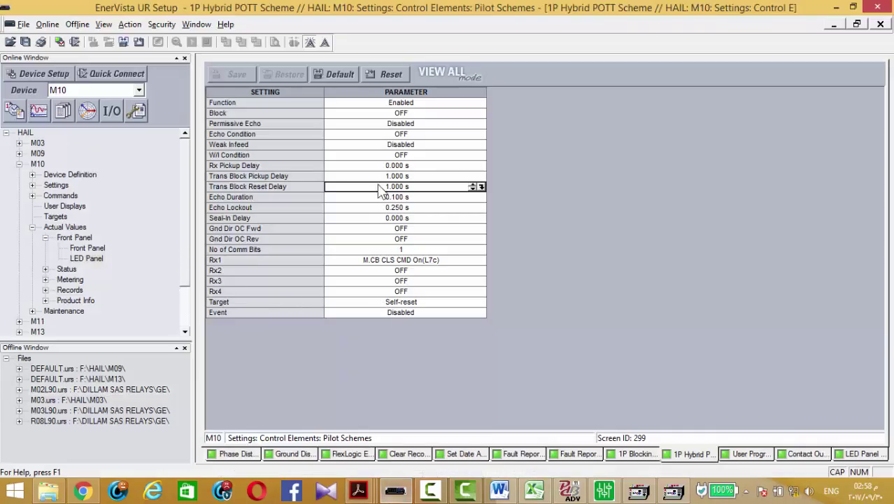
left_click(380, 175)
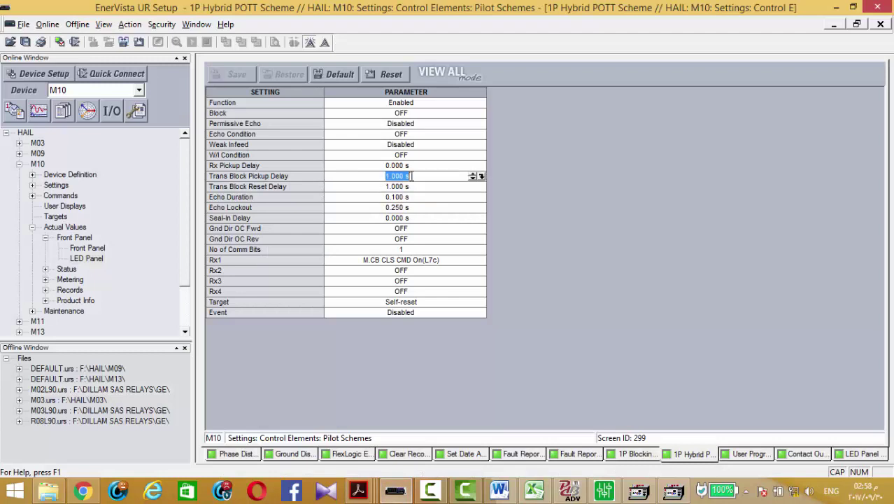
left_click(384, 186)
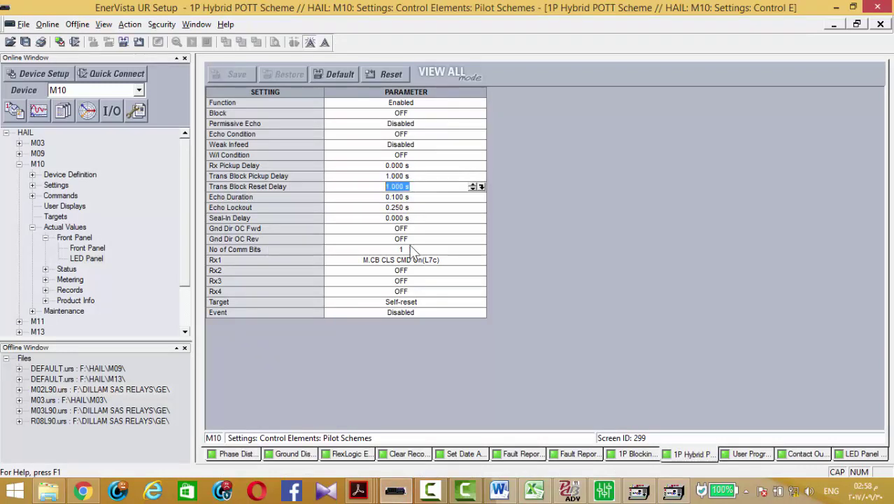
Step: Go back to the relay test program and set the duration of state 2 to 1050 ms
left_click(673, 490)
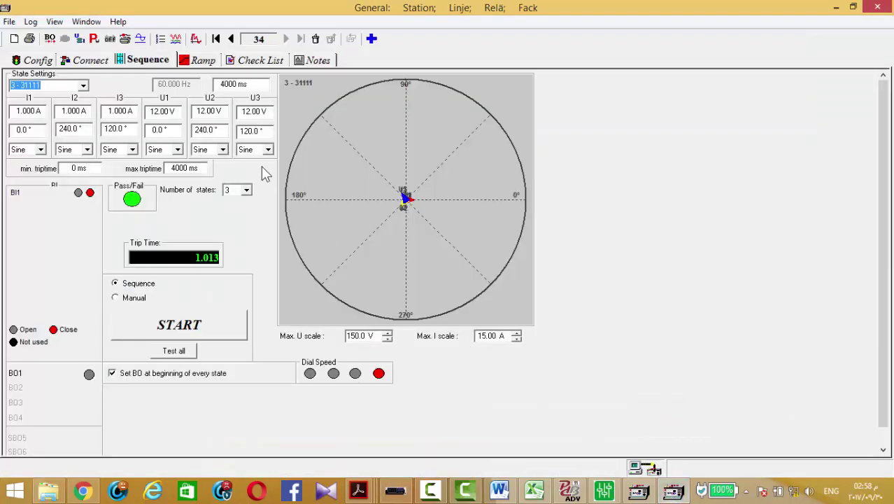
left_click(83, 85)
left_click(49, 105)
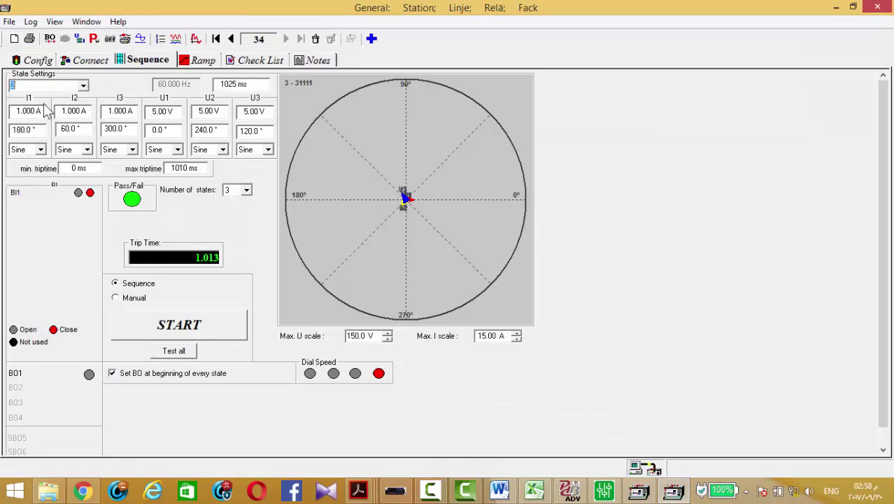
double_click(226, 84)
type("1")
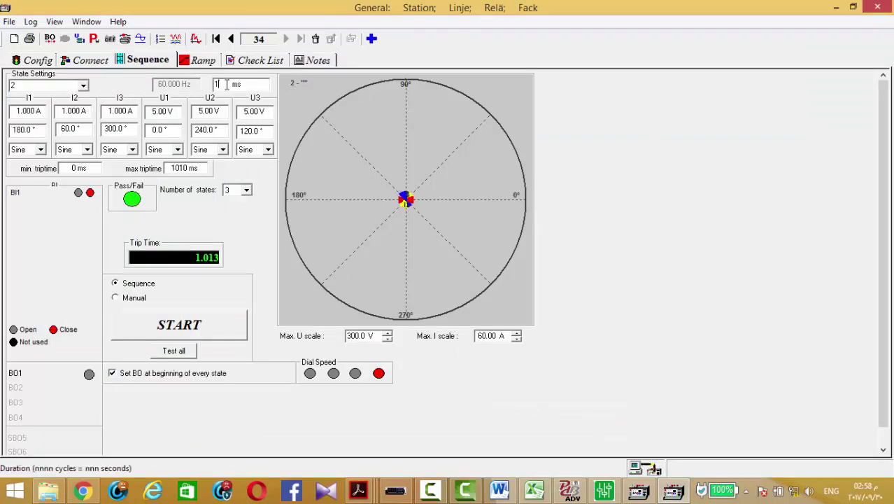
type("050")
key("Tab")
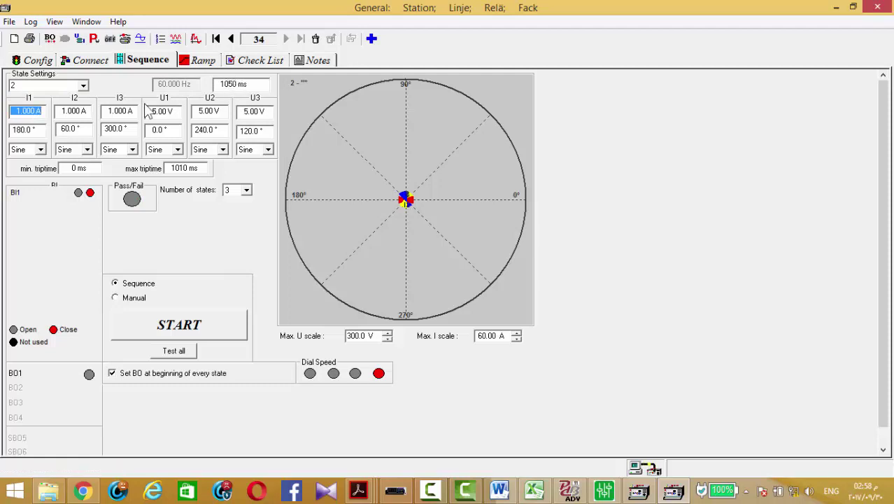
Step: Check the values of state 3 and run the test sequence
left_click(82, 85)
left_click(41, 116)
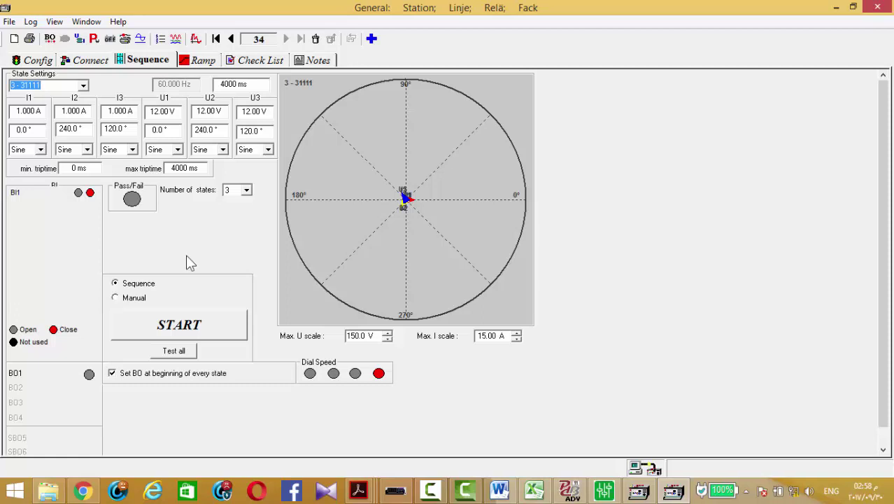
left_click(200, 313)
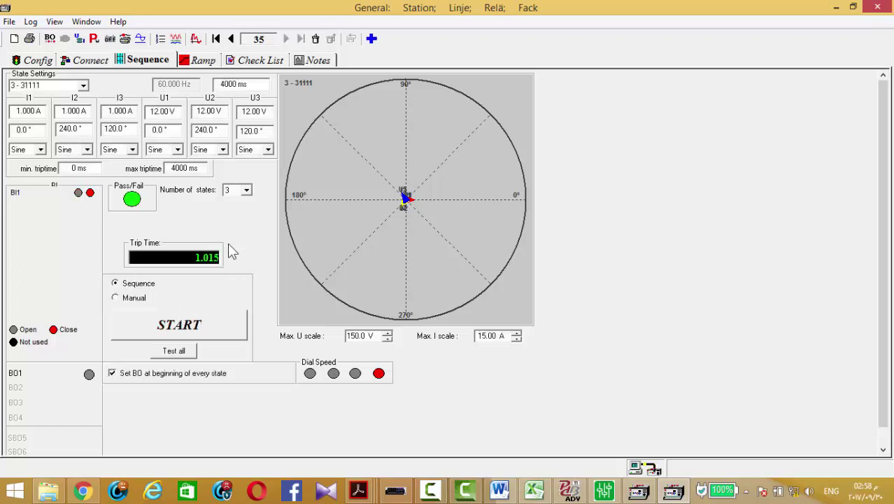
Step: Set the duration of state 2 to 10 ms and run the test sequence again
left_click(82, 85)
left_click(35, 104)
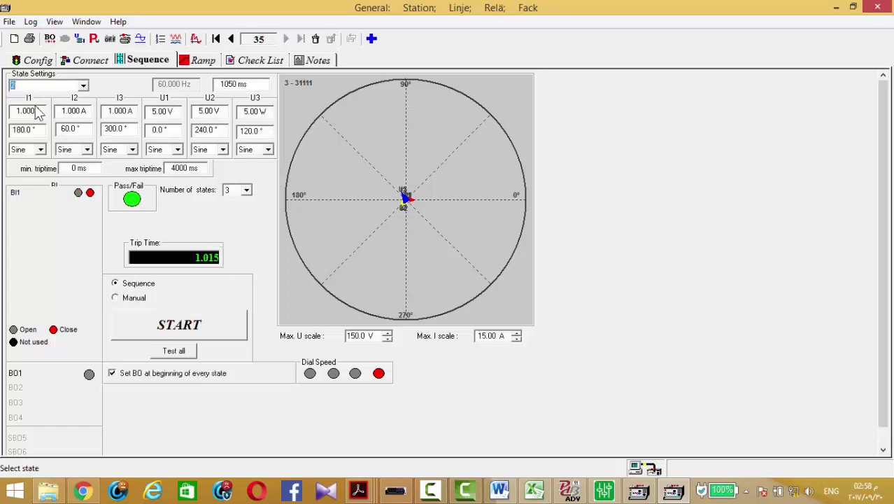
double_click(226, 85)
type("10")
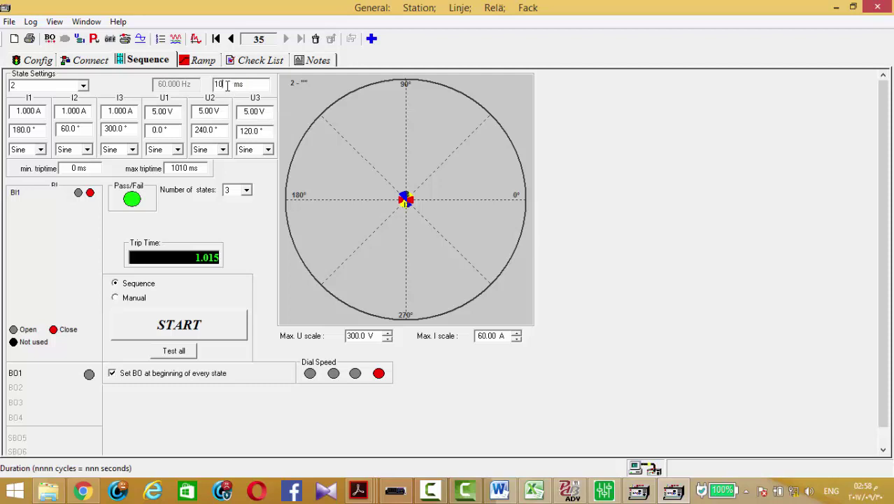
left_click(213, 323)
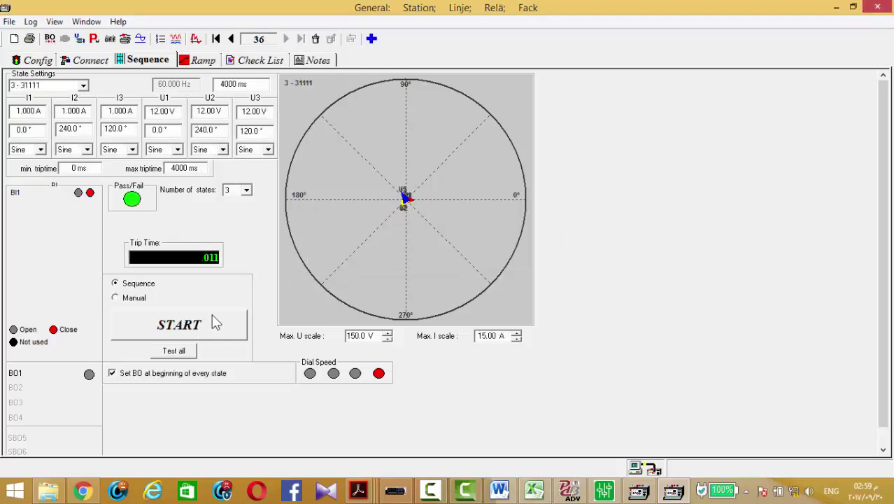
Step: Set the duration of state 2 to 1025 ms and run the test sequence
left_click(82, 85)
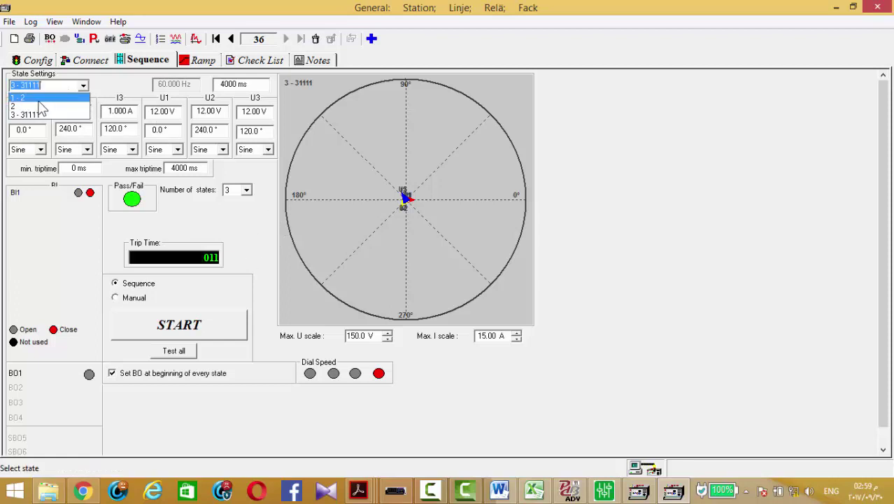
left_click(30, 105)
double_click(230, 84)
type("1025")
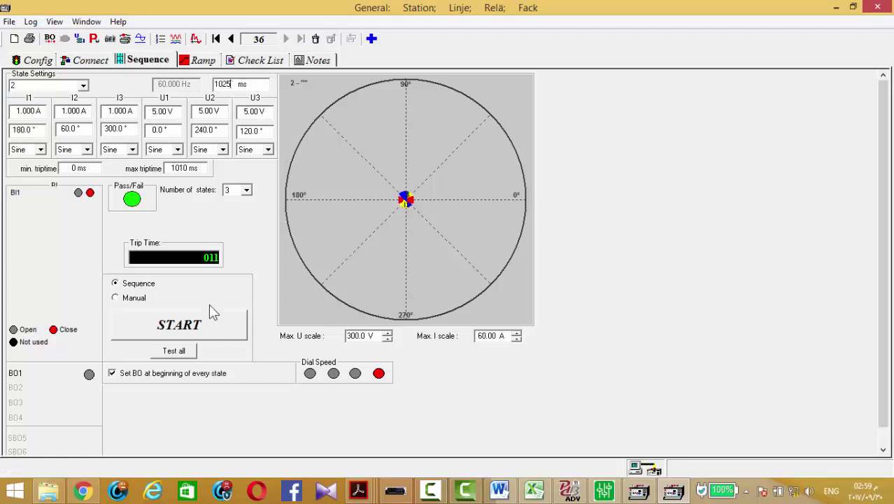
left_click(213, 327)
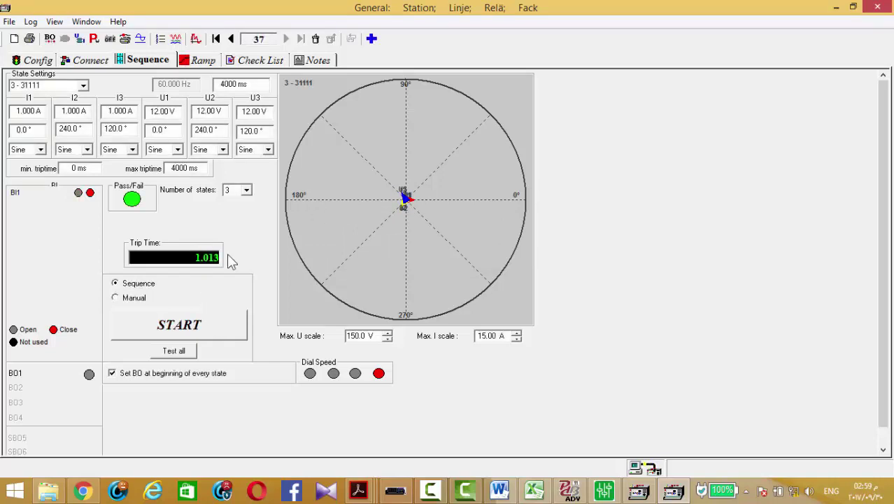
Step: Reduce the duration of state 2 to 1020 ms and repeat the test sequence
left_click(81, 85)
left_click(34, 106)
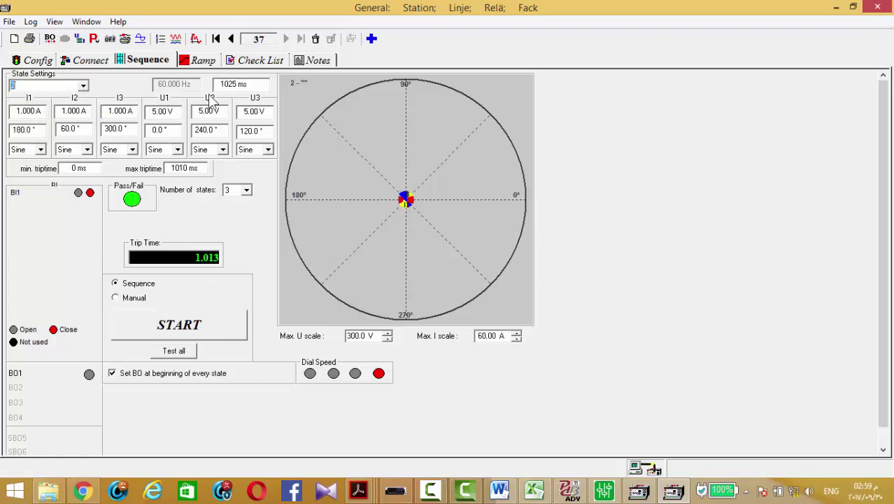
double_click(227, 84)
type("1020")
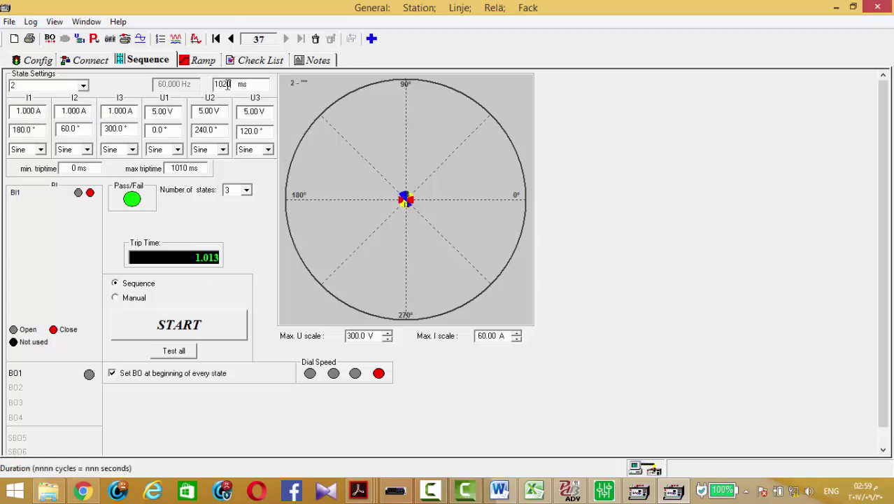
left_click(216, 333)
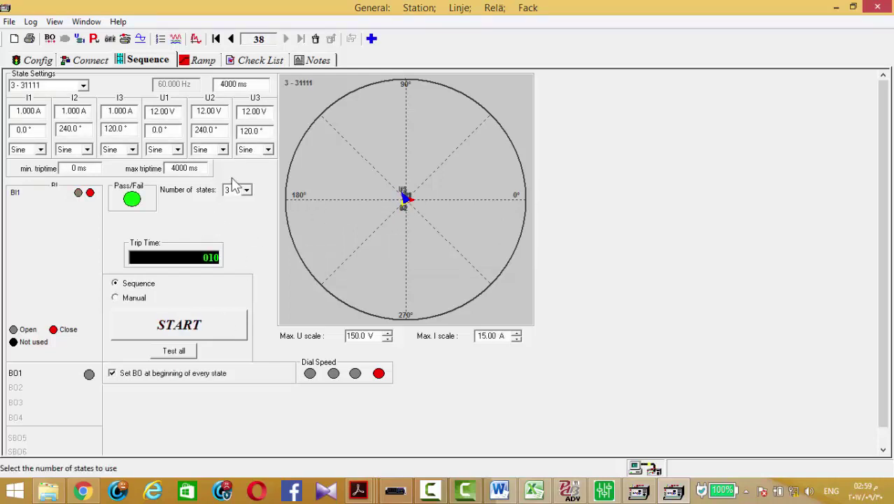
Step: Switch to EnerVista UR Setup, review relay M10's Trans Block Pickup and Reset Delay settings, and bring up its Contact Outputs settings
left_click(83, 86)
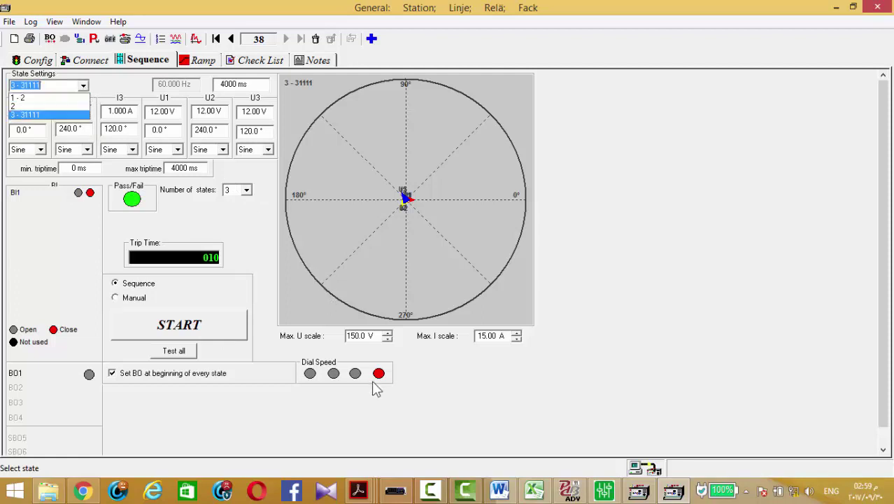
left_click(396, 490)
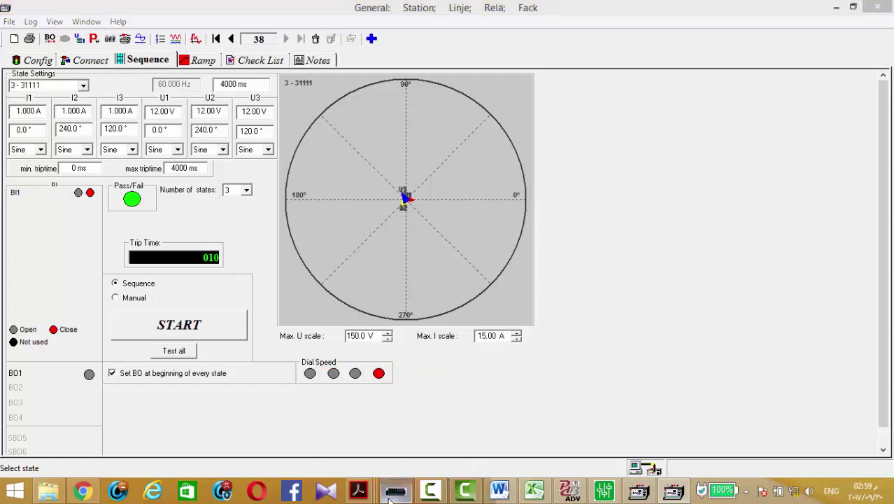
left_click(382, 168)
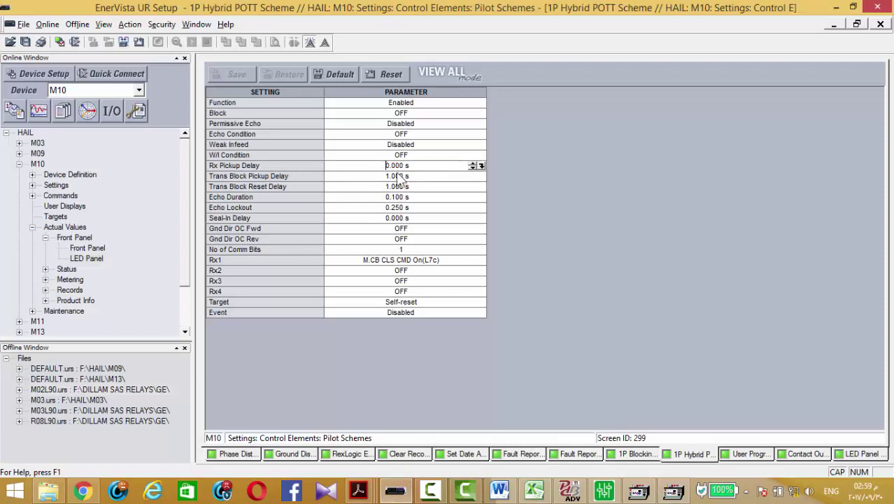
left_click(382, 176)
double_click(373, 175)
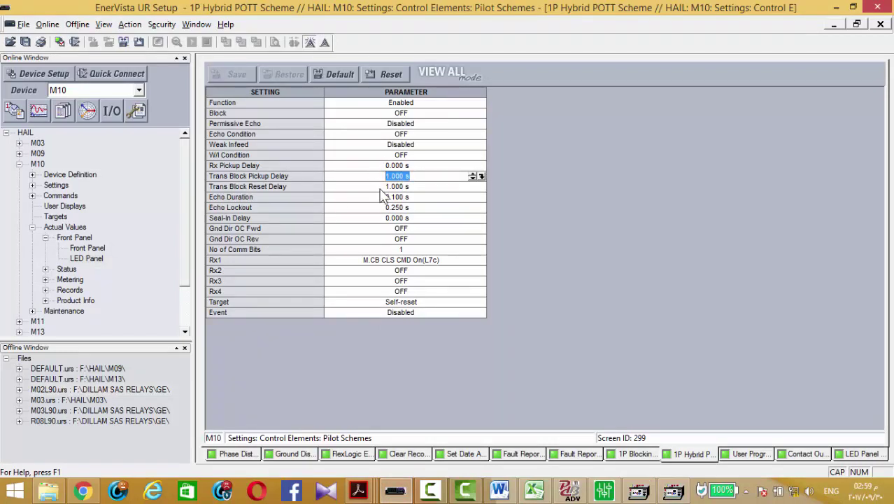
left_click(379, 187)
double_click(373, 185)
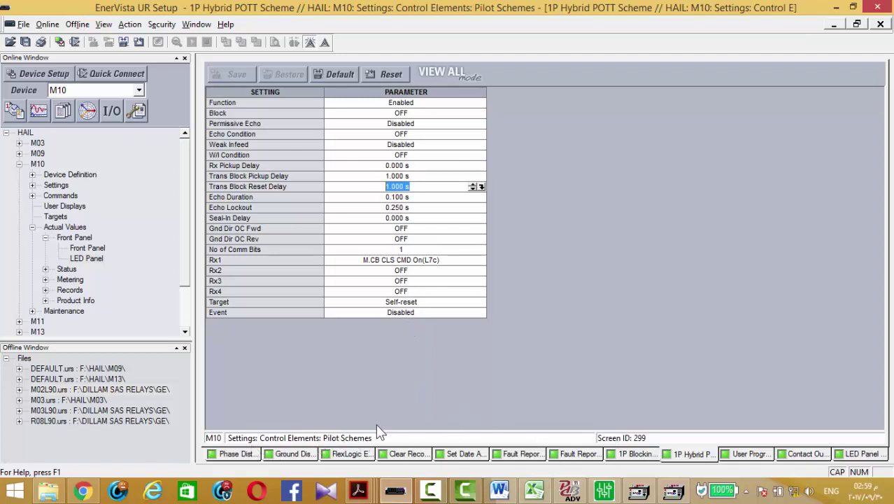
left_click(811, 454)
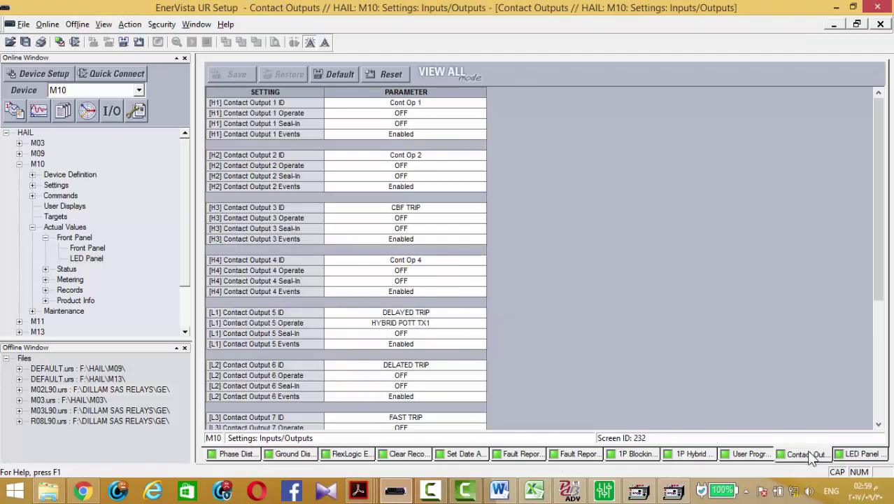
Step: Check the Contact Output 5 Operate operand and the operands assigned to user-programmable LED 1 and LED 2
left_click(447, 322)
left_click_drag(431, 323, 372, 323)
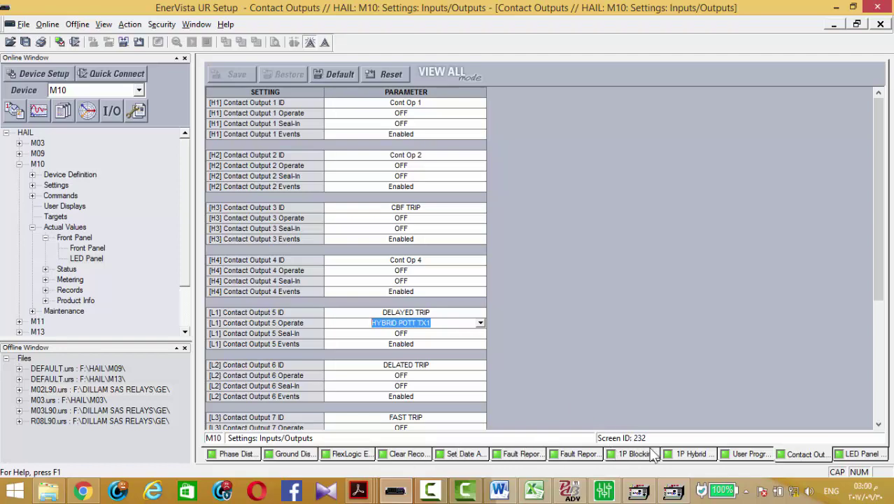
left_click(750, 455)
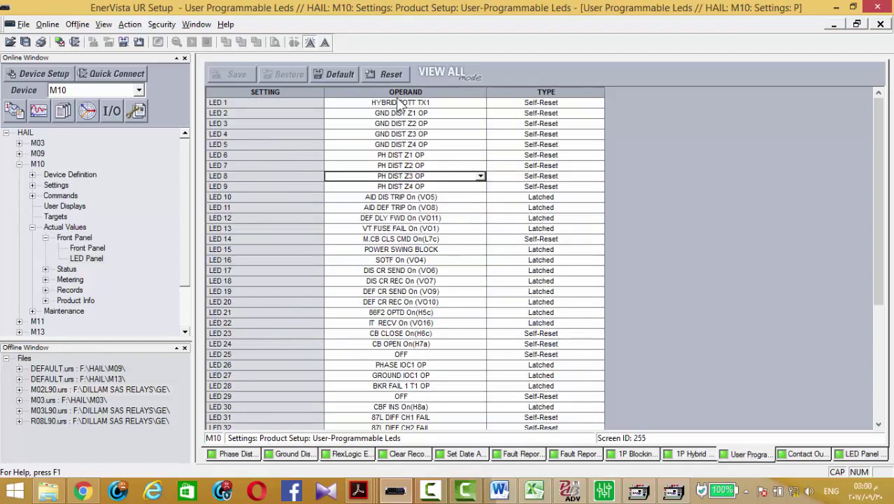
left_click(371, 102)
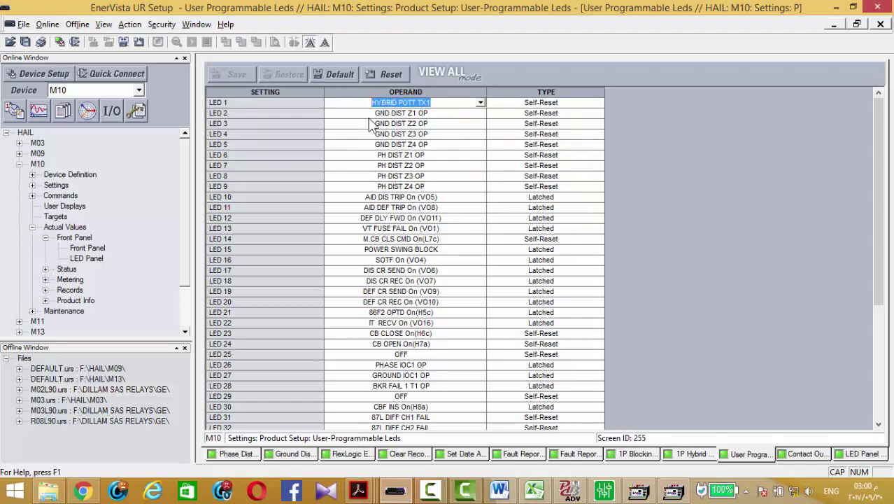
left_click(376, 113)
left_click_drag(377, 112, 434, 126)
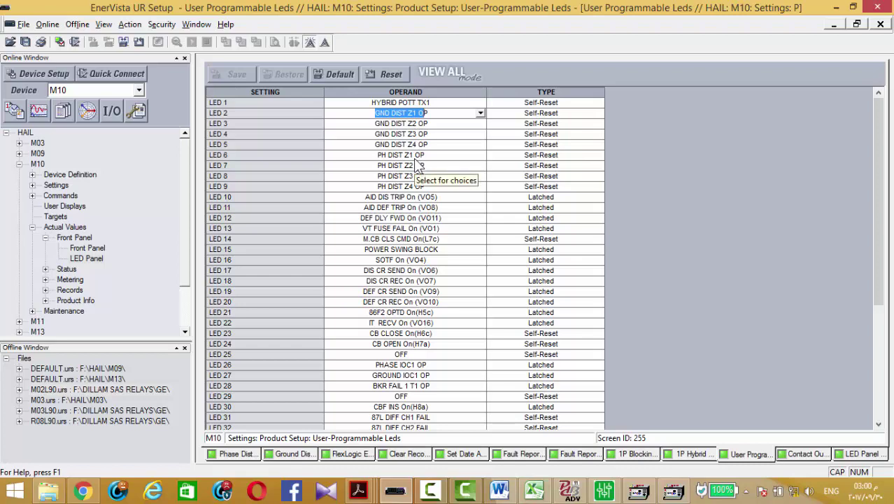
Step: Switch to the relay injection test software, select state 2, set the mode to Manual and start the injection
left_click(675, 492)
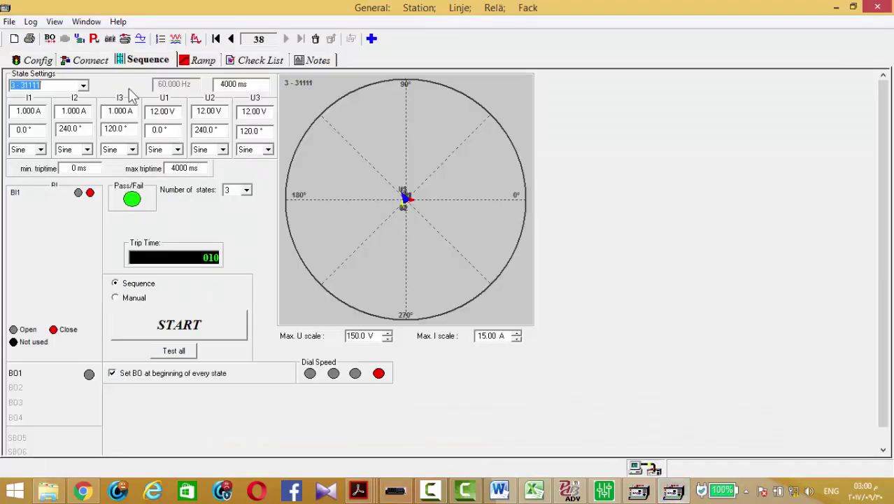
left_click(83, 86)
left_click(32, 107)
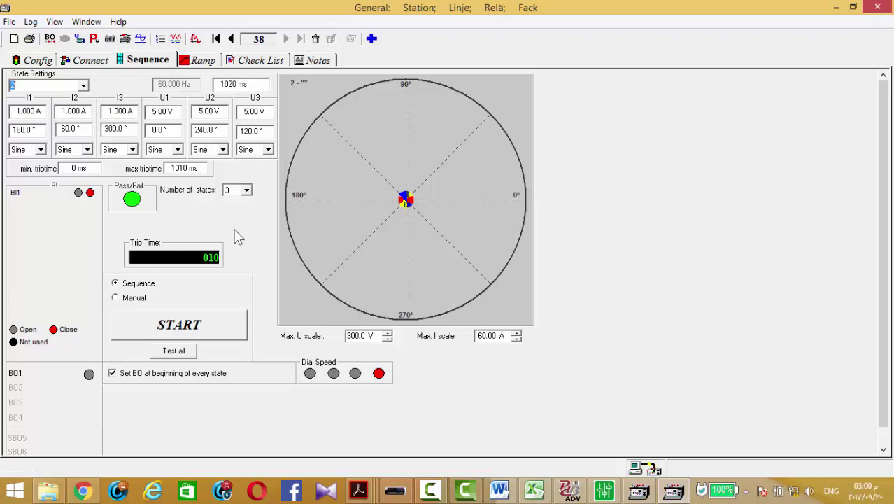
left_click(116, 297)
left_click(157, 333)
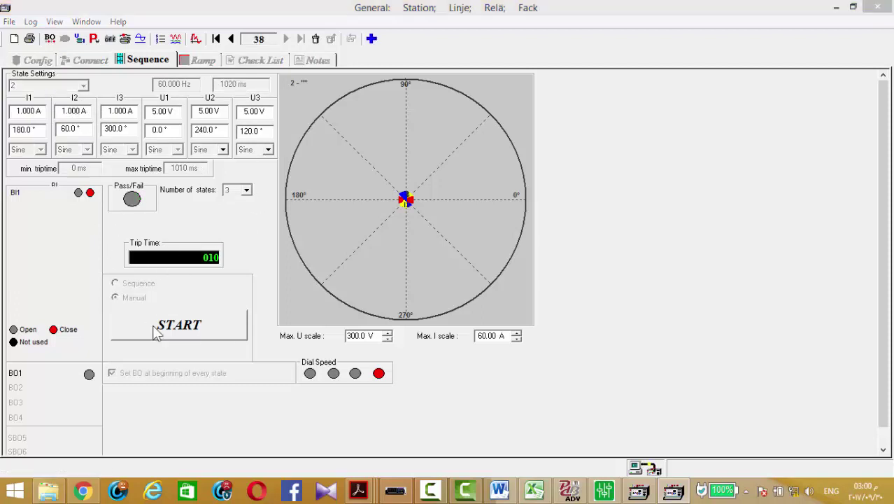
Step: Check relay M10's LED Panel in EnerVista UR Setup, then return to the injection test software and stop the state 2 injection
left_click(395, 490)
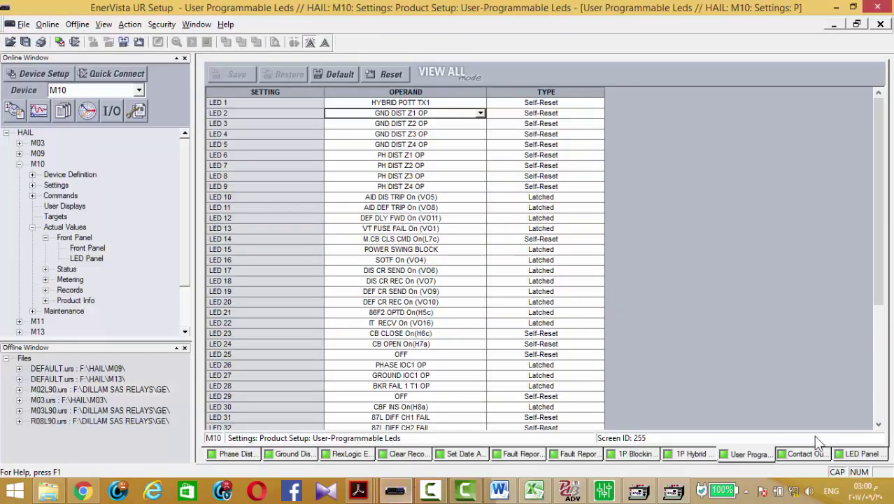
left_click(861, 454)
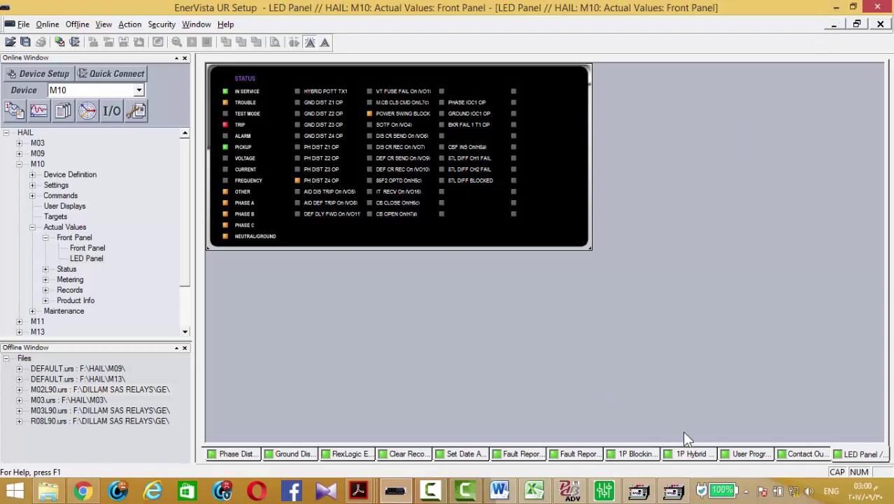
left_click(673, 490)
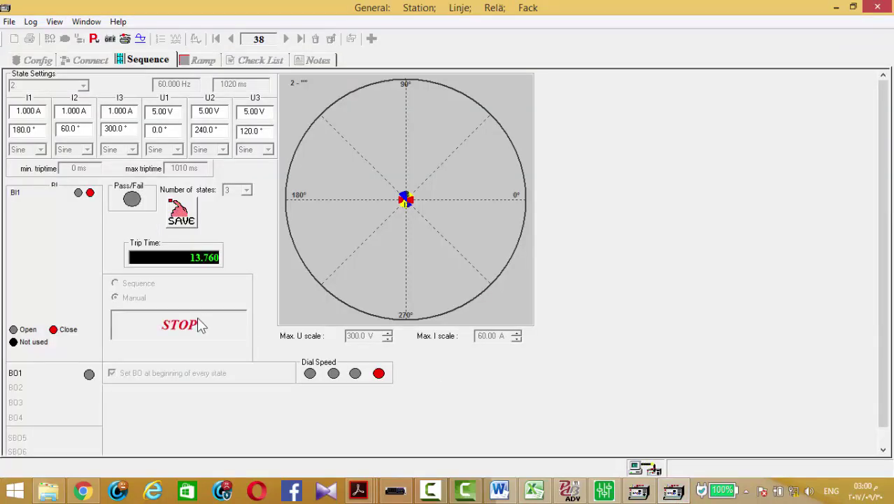
left_click(199, 324)
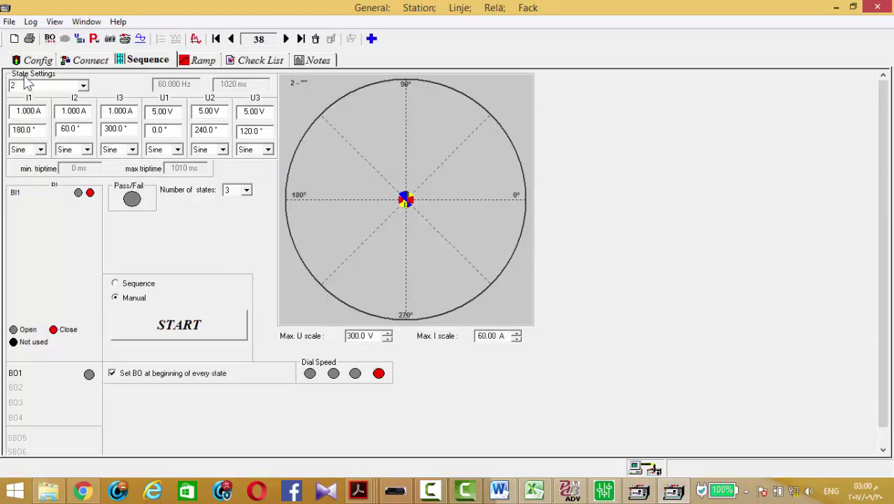
Step: Select state 3 - 31111 and start its injection in Manual mode
left_click(83, 85)
left_click(31, 119)
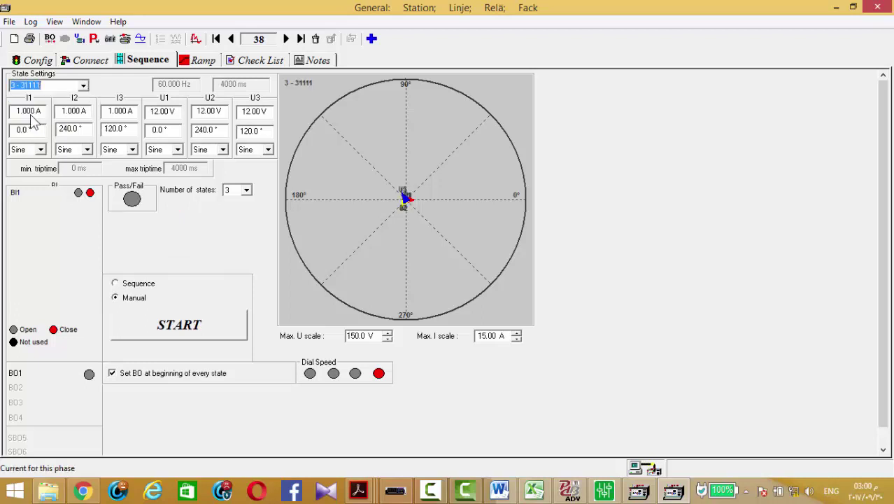
left_click(186, 332)
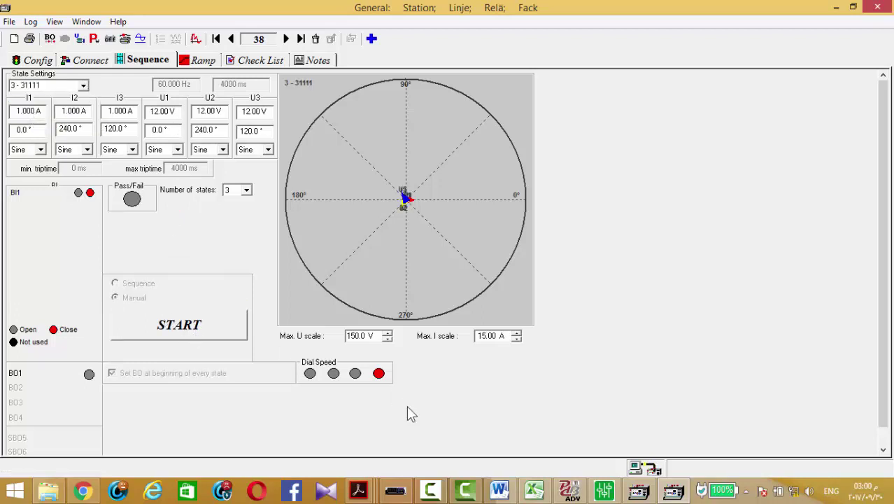
Step: Examine the M10 LED Panel in EnerVista UR Setup during the state 3 injection, then stop the injection in the test software
left_click(395, 490)
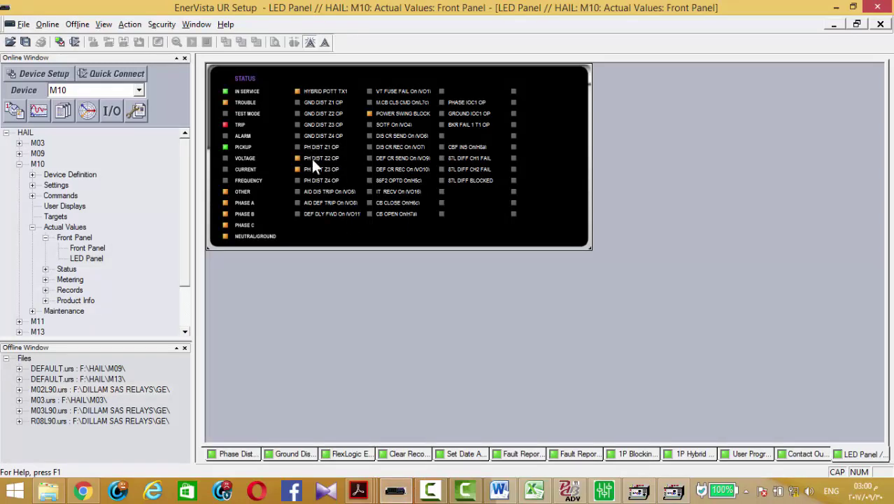
left_click(836, 7)
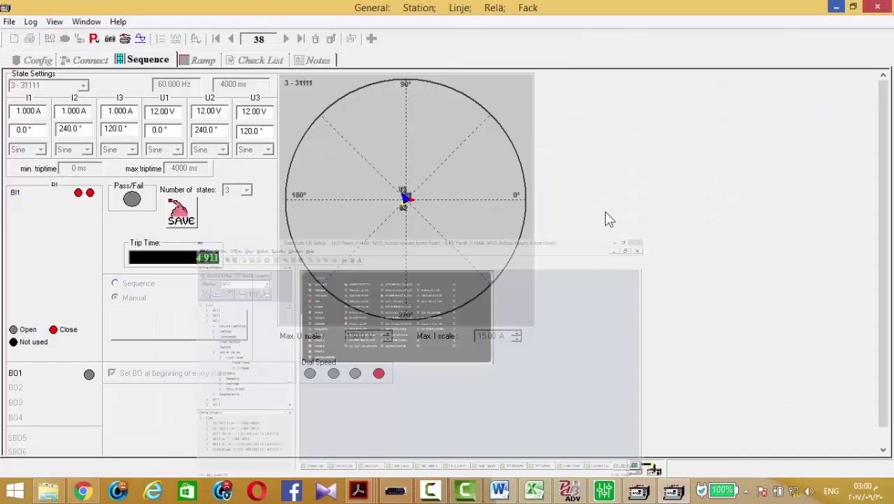
left_click(208, 313)
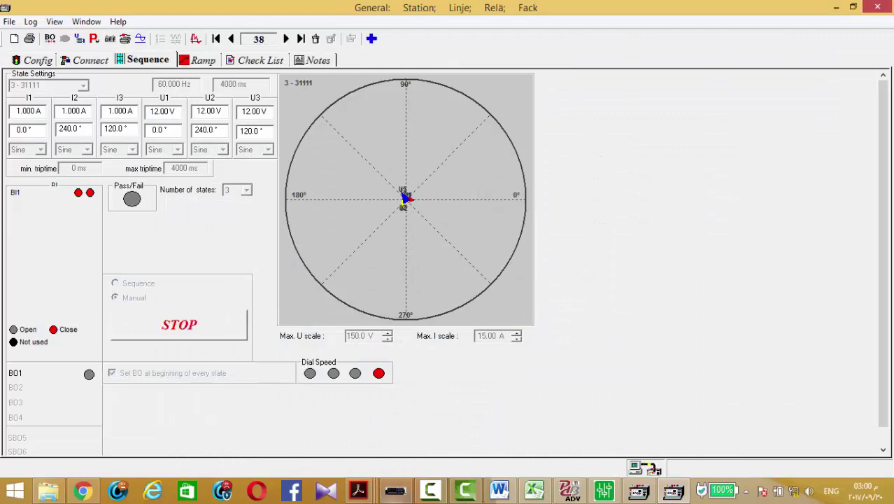
Step: In EnerVista UR Setup, set M10's Contact Output 5 Operate to HYBRID POTT OP and save the settings
left_click(395, 490)
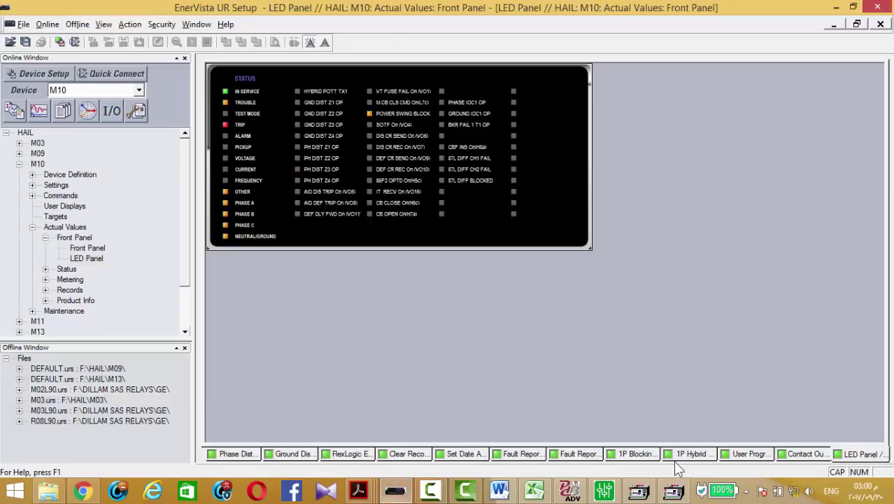
left_click(744, 456)
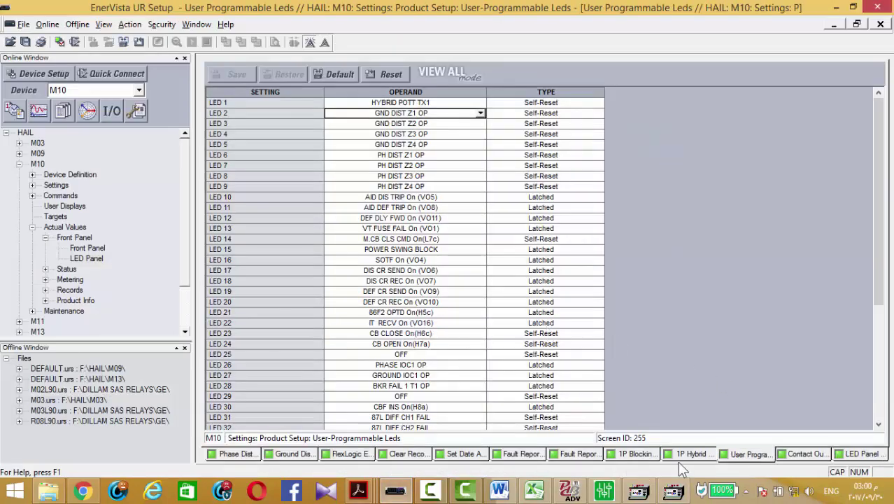
left_click(785, 455)
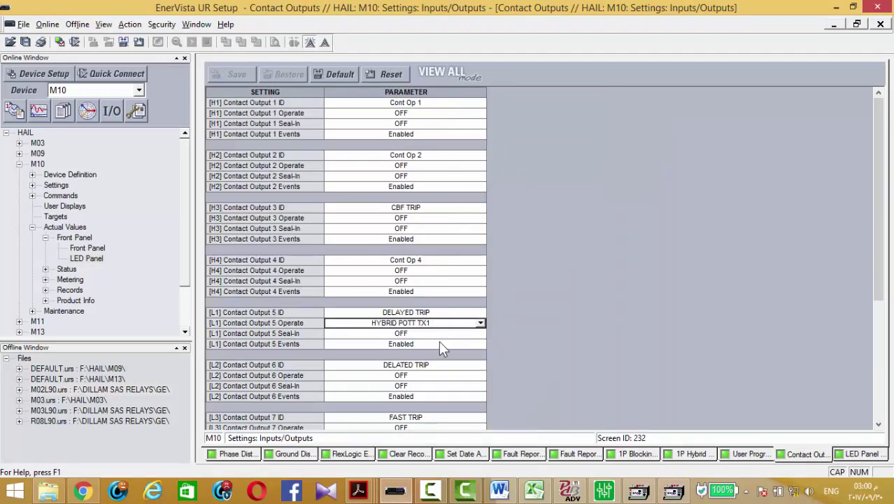
left_click(436, 323)
left_click(436, 322)
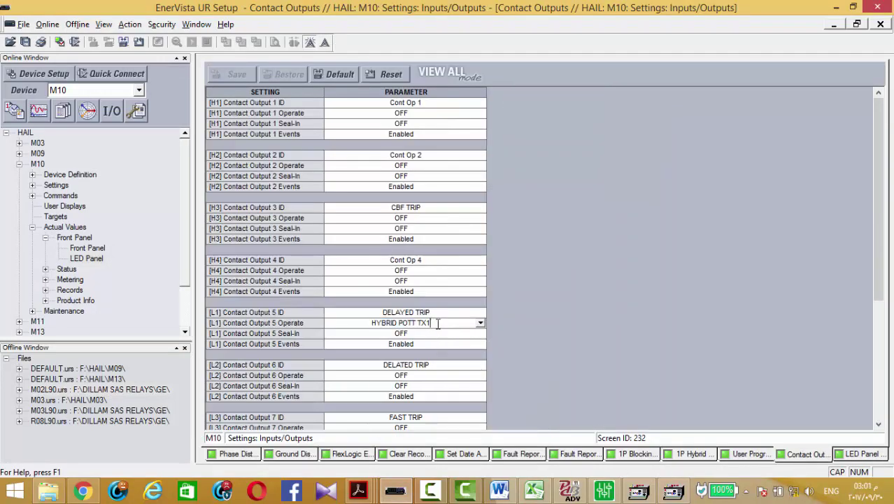
key("BackSpace")
key("BackSpace")
key("BackSpace")
type("OP")
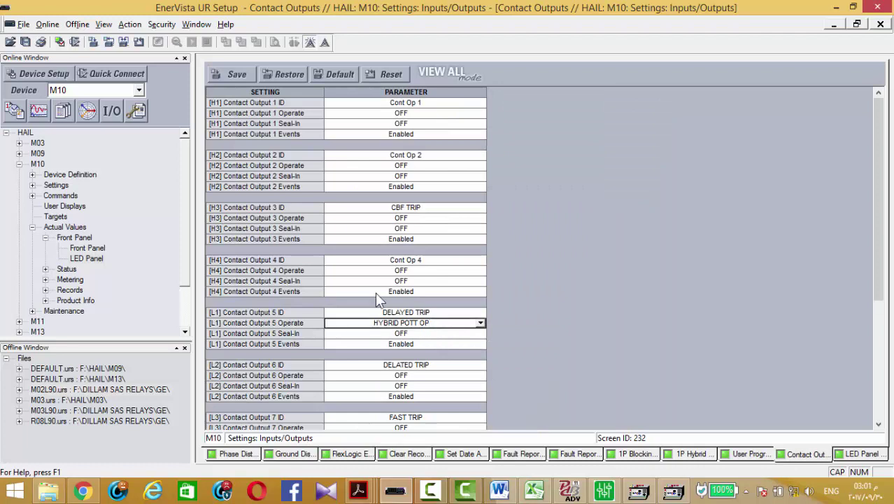
key("Return")
left_click(231, 74)
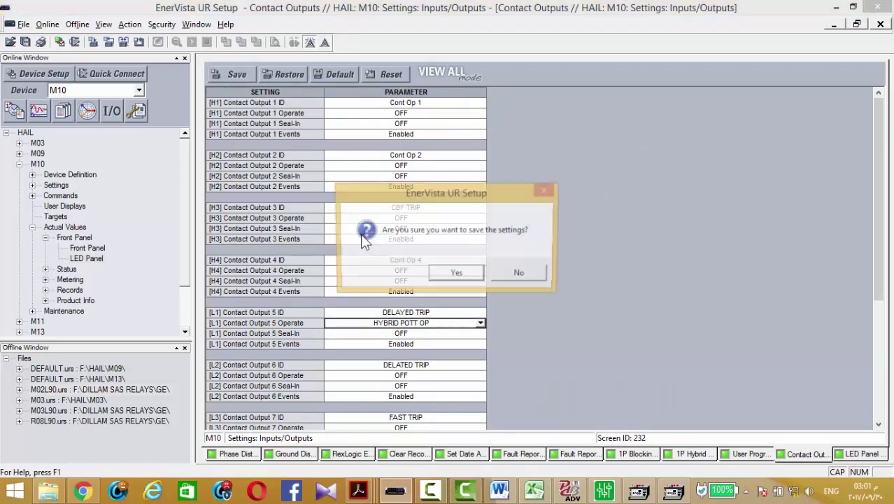
left_click(445, 275)
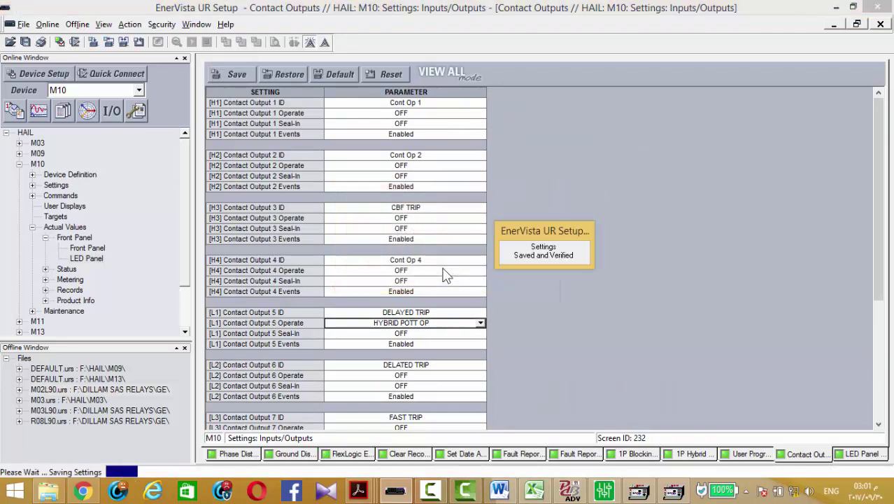
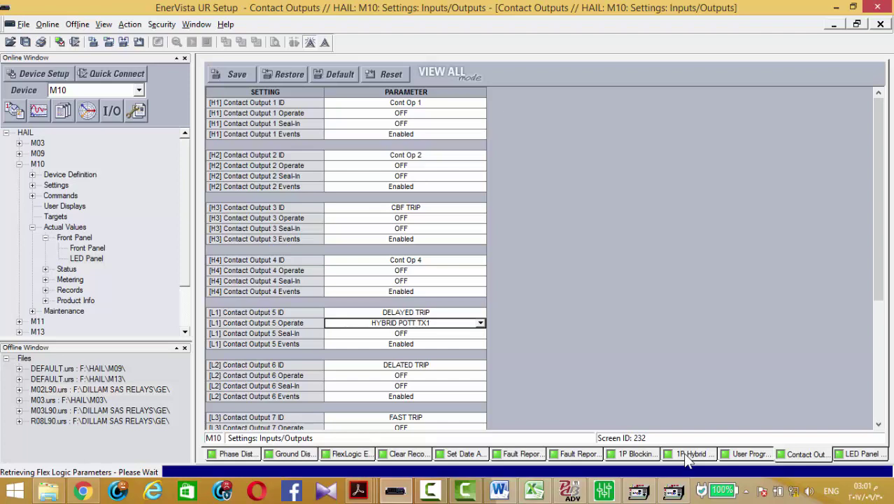
Step: Check the operand assigned to Rx1 in the 1P Hybrid POTT Scheme settings
left_click(687, 454)
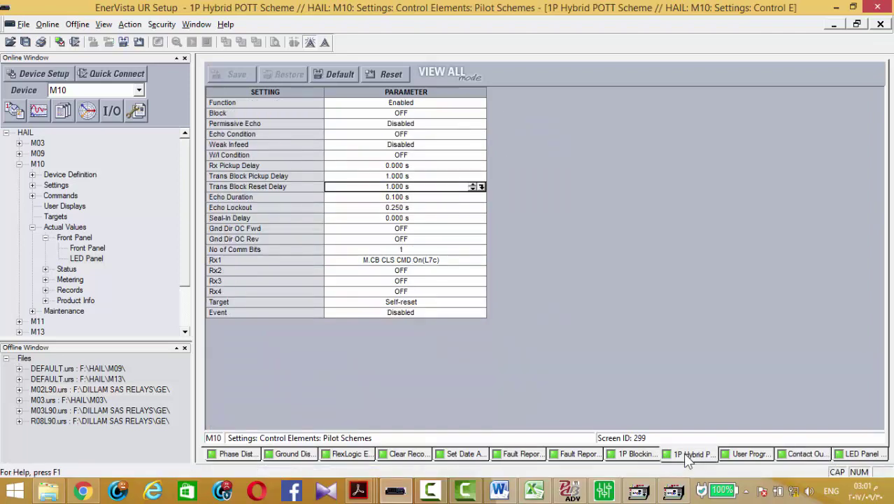
left_click(428, 260)
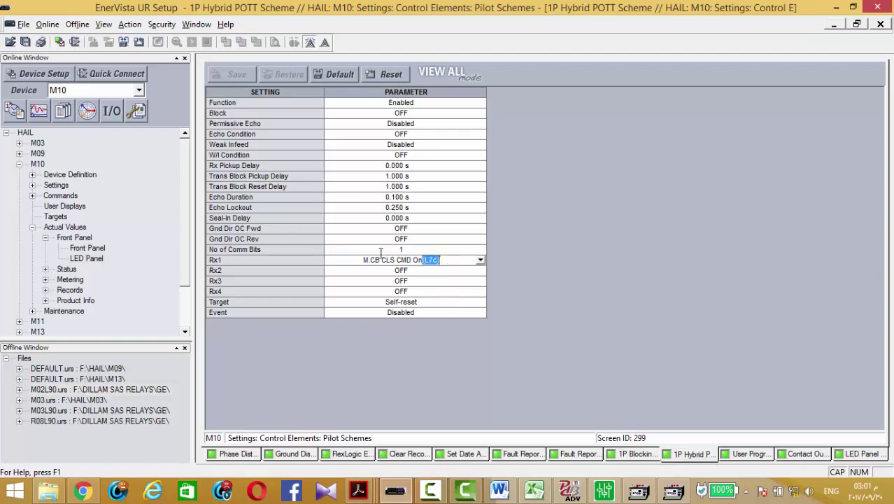
left_click(420, 260)
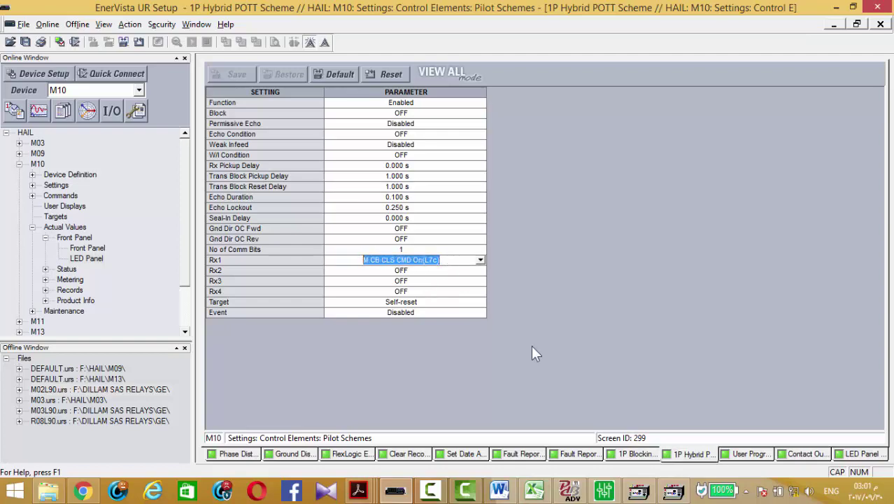
Step: Switch to the injection test software, set binary output BO1 to closed for state 3, and review the BO configuration
left_click(640, 491)
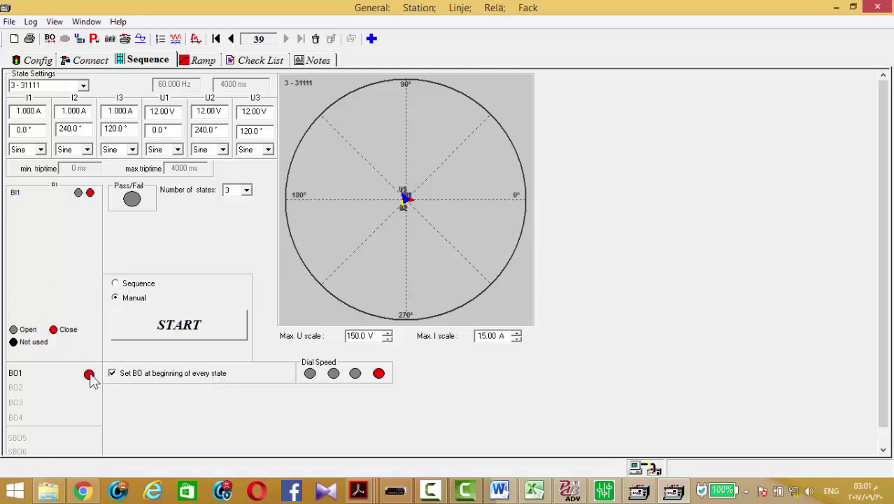
left_click(39, 62)
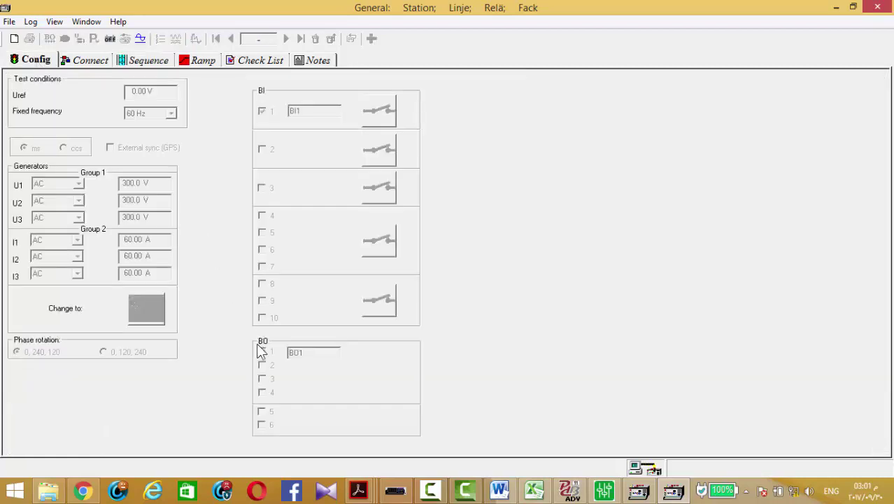
left_click(153, 62)
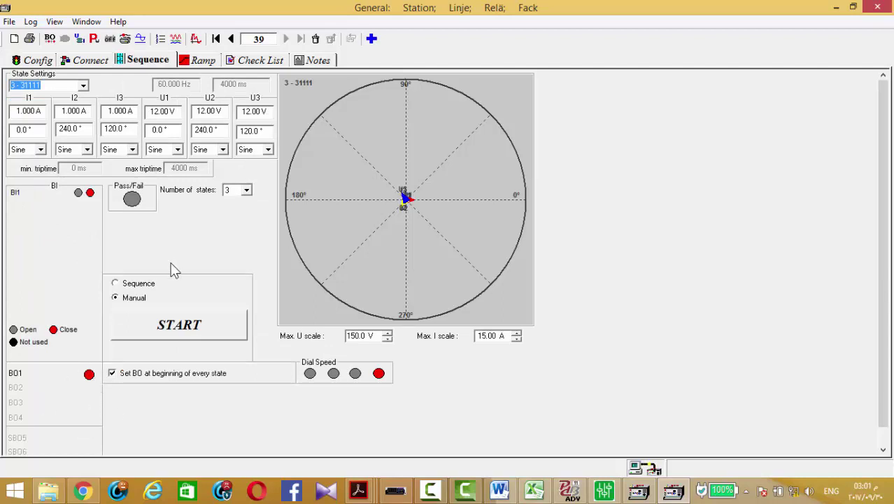
Step: Set the test mode to Sequence, check the state 3 duration and the relay's Rx1 setting, and run the sequence
left_click(138, 284)
left_click(245, 82)
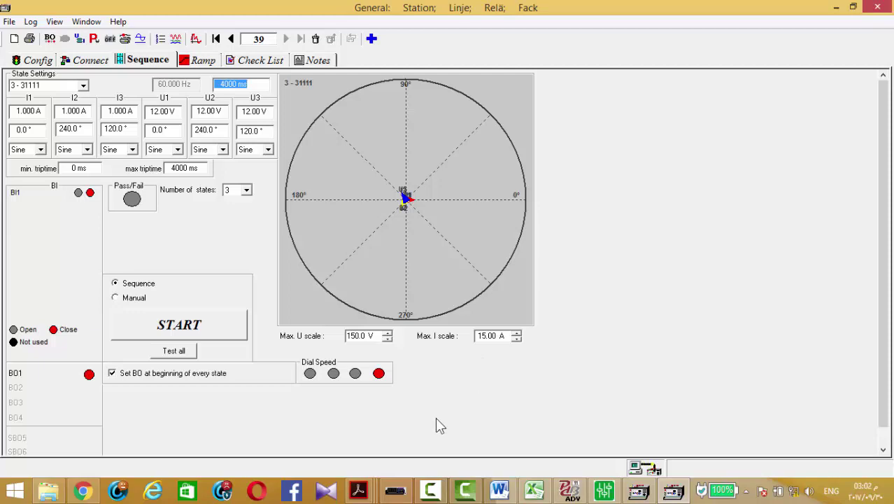
left_click(400, 491)
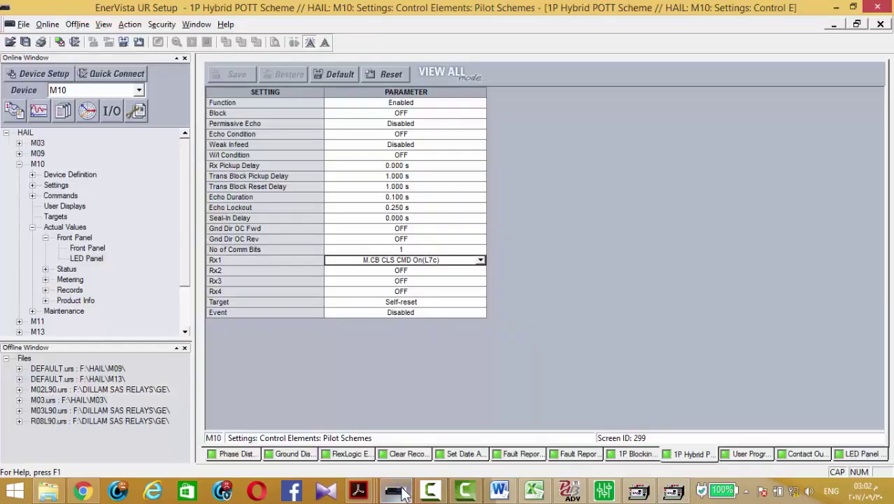
left_click(401, 492)
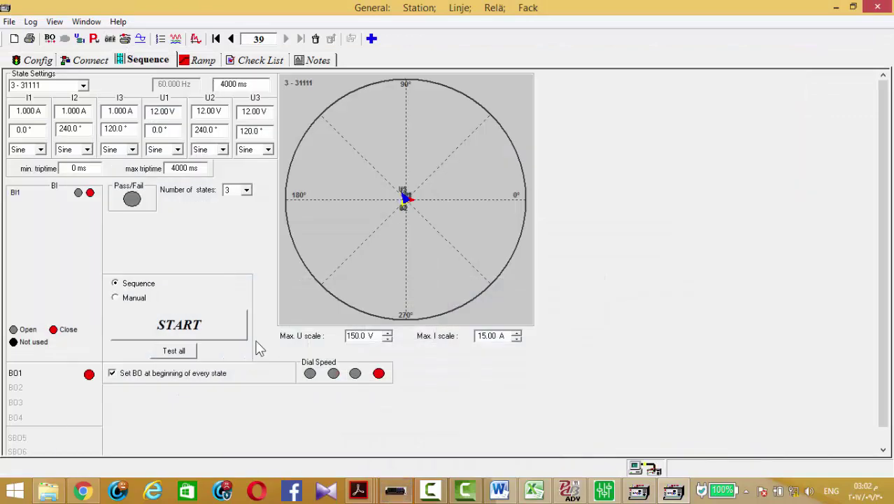
left_click(206, 333)
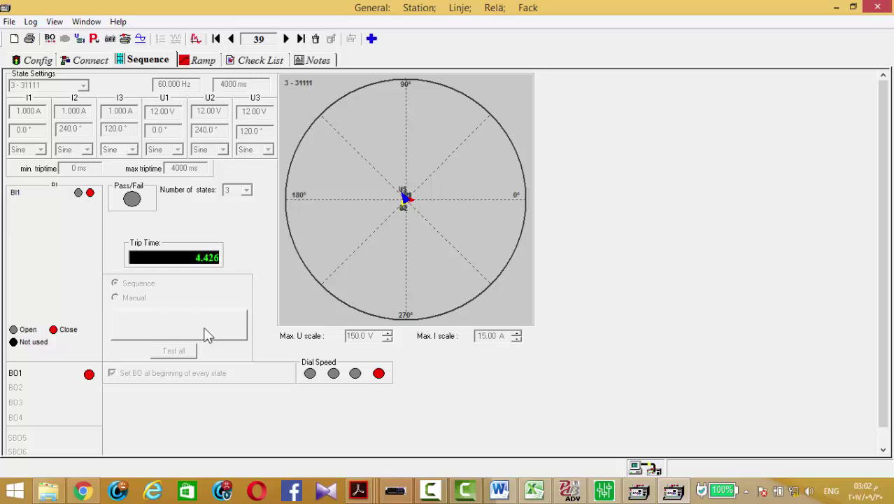
left_click(207, 335)
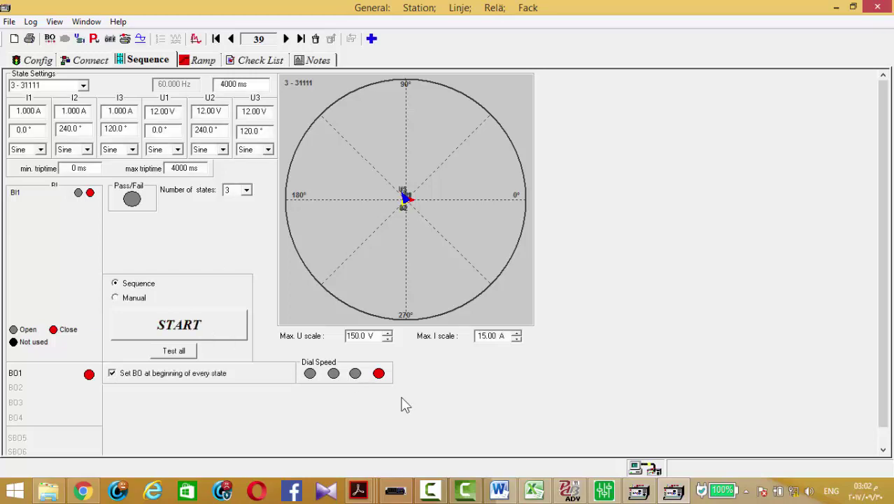
Step: Switch to EnerVista UR Setup and check the operand assigned to Contact Output 5 Operate in M10's contact output settings
left_click(393, 488)
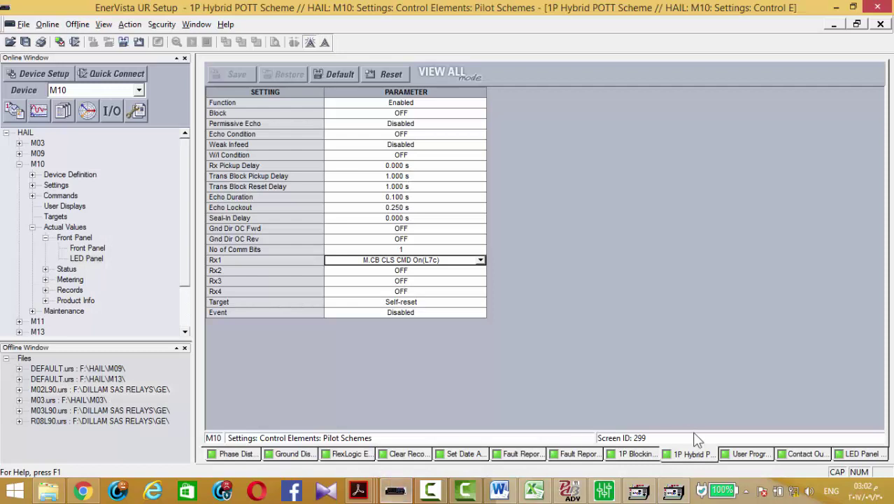
left_click(806, 453)
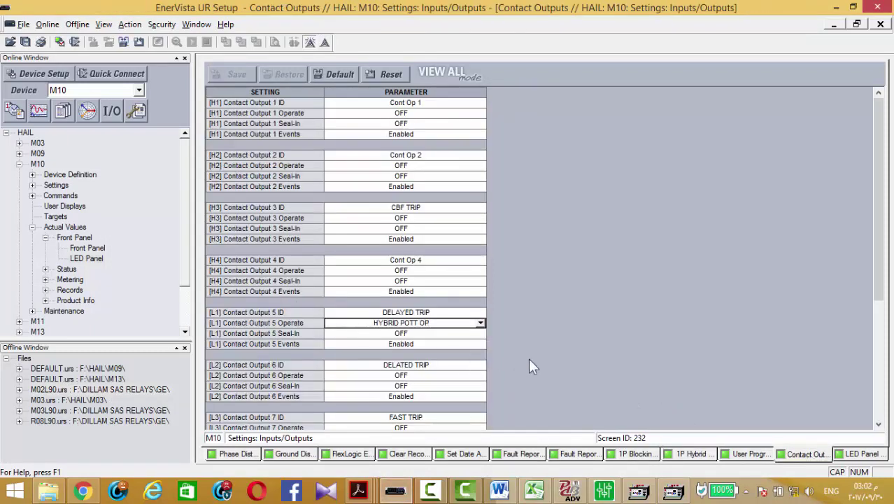
left_click(430, 489)
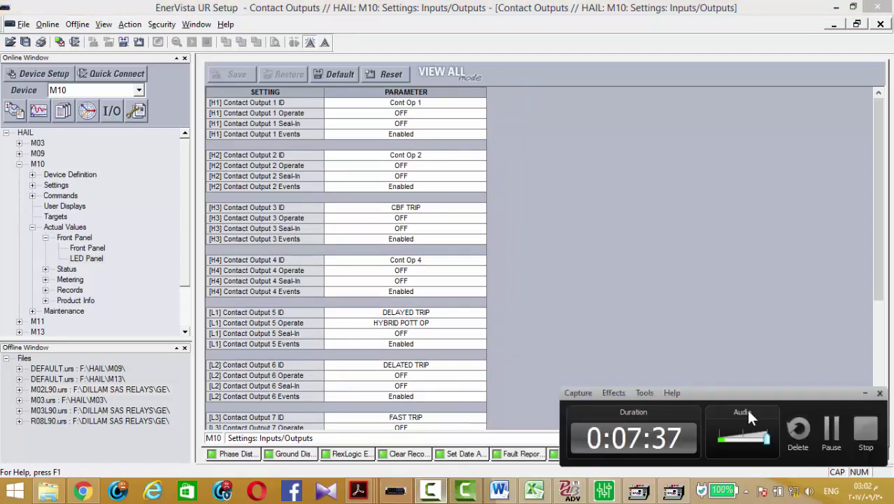
left_click(831, 433)
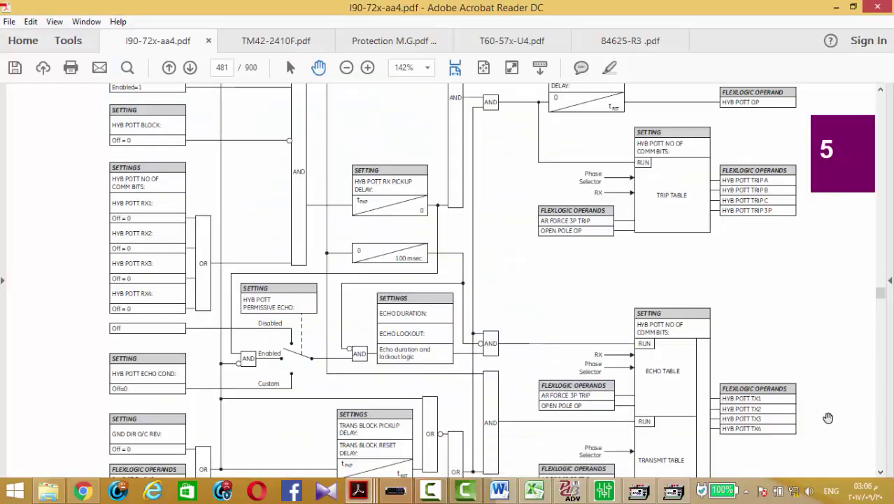
Step: In the L90 manual's hybrid POTT logic diagram, locate and highlight the HYB POTT OP FlexLogic operand
scroll(741, 308, "up", 1)
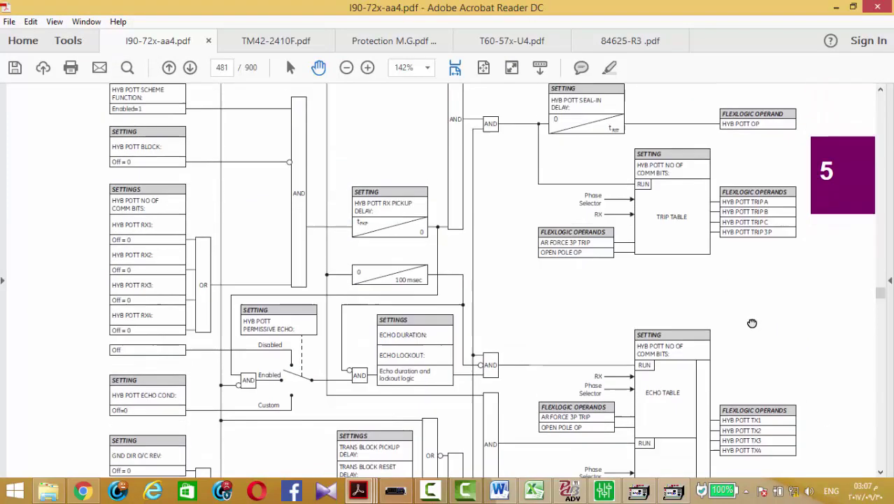
scroll(748, 332, "up", 1)
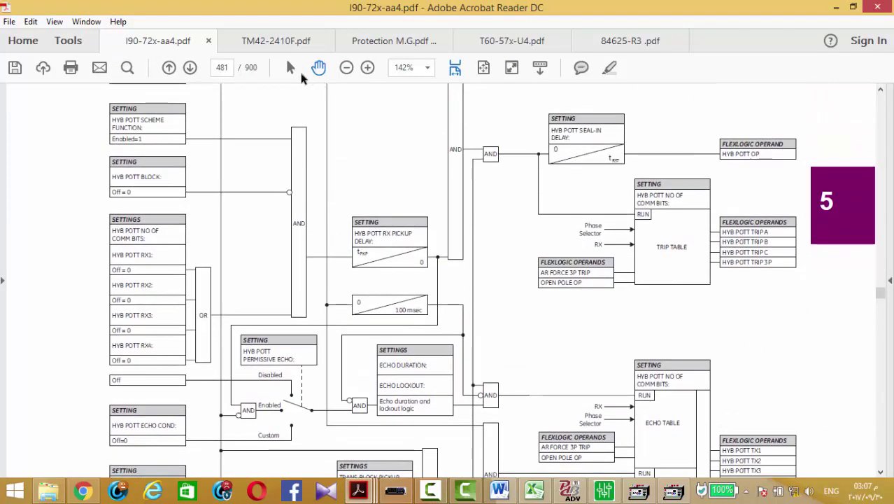
left_click_drag(773, 154, 742, 155)
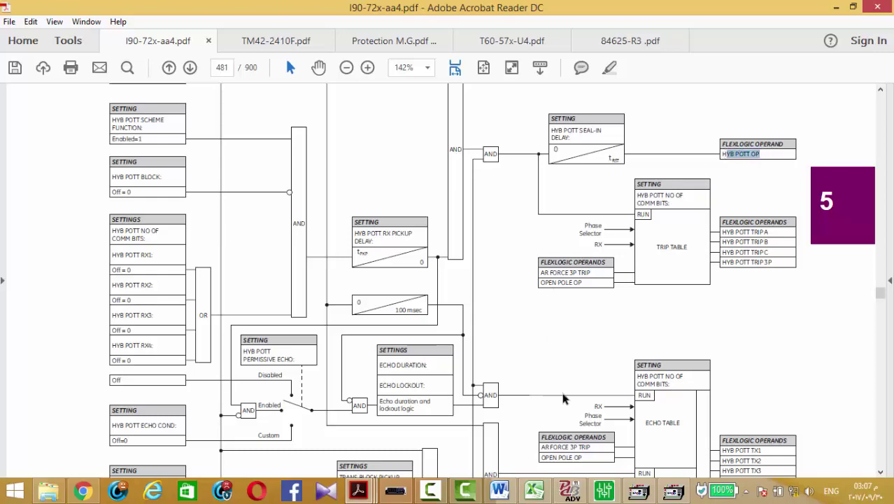
Step: Return to EnerVista UR Setup and compare M10's Contact Output 5 Operate assignment with the Rx1 operand of the 1P Hybrid POTT Scheme
left_click(396, 489)
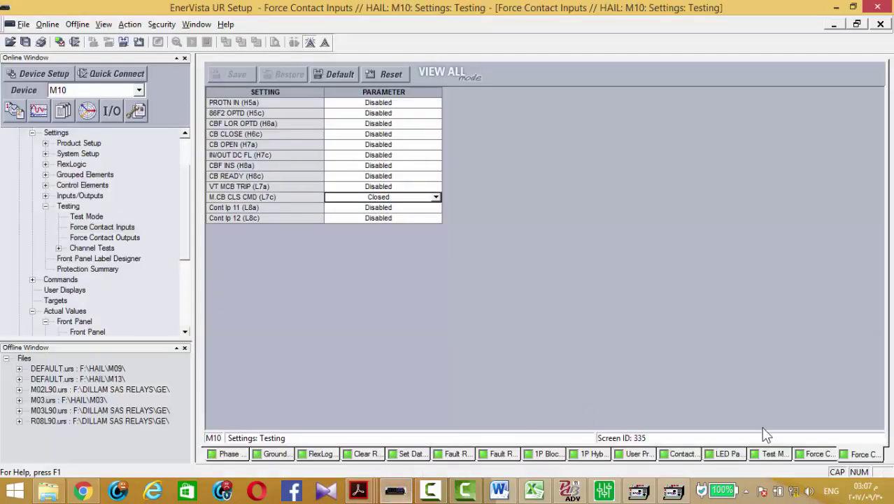
left_click(680, 455)
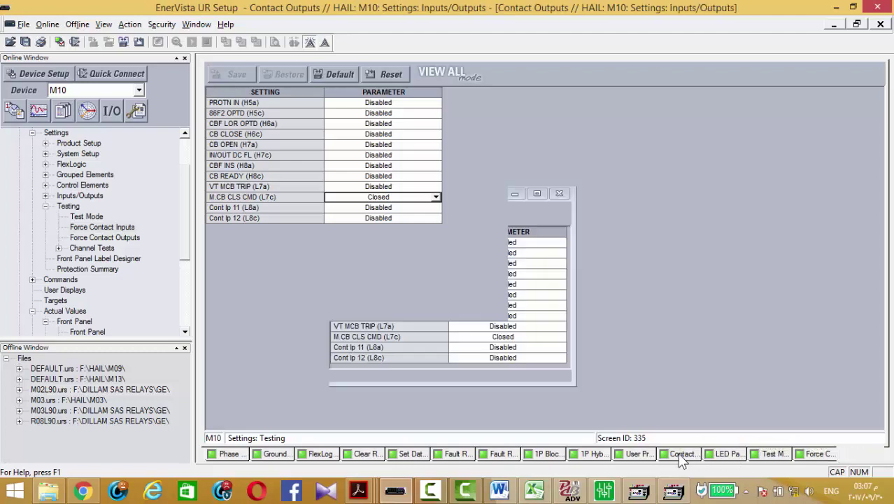
left_click(431, 322)
left_click(431, 323)
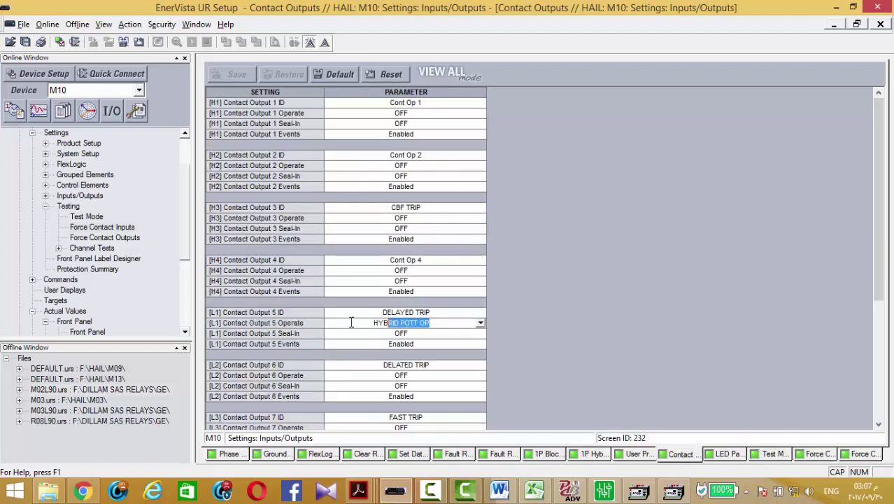
left_click(592, 454)
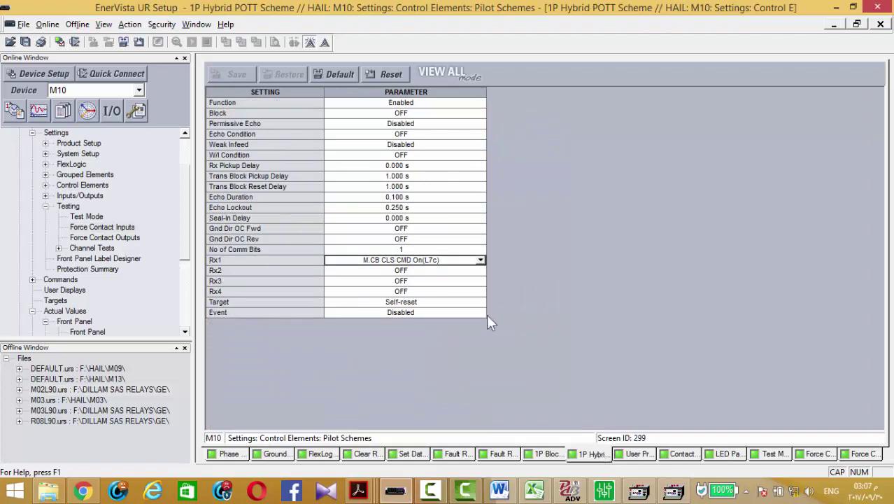
left_click(440, 260)
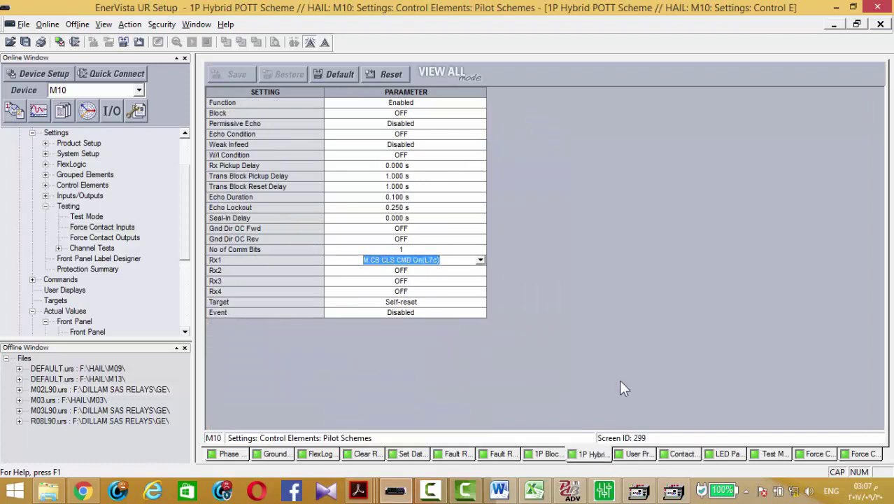
Step: Check M10's Test Mode and Force Contact Inputs settings, closing the Force Contact Outputs settings along the way
left_click(773, 454)
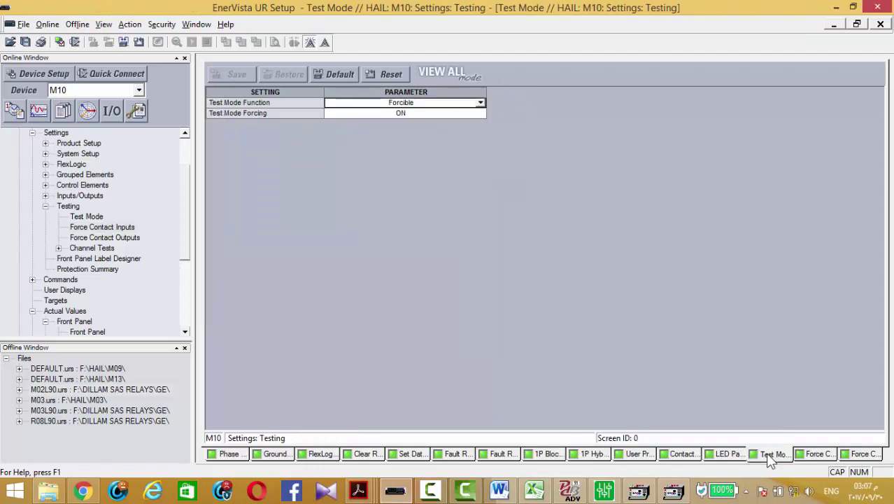
left_click(815, 455)
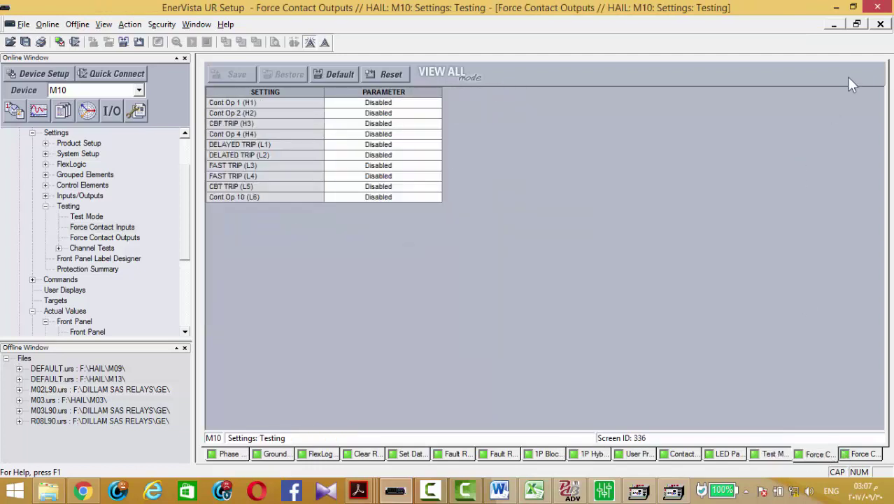
left_click(880, 25)
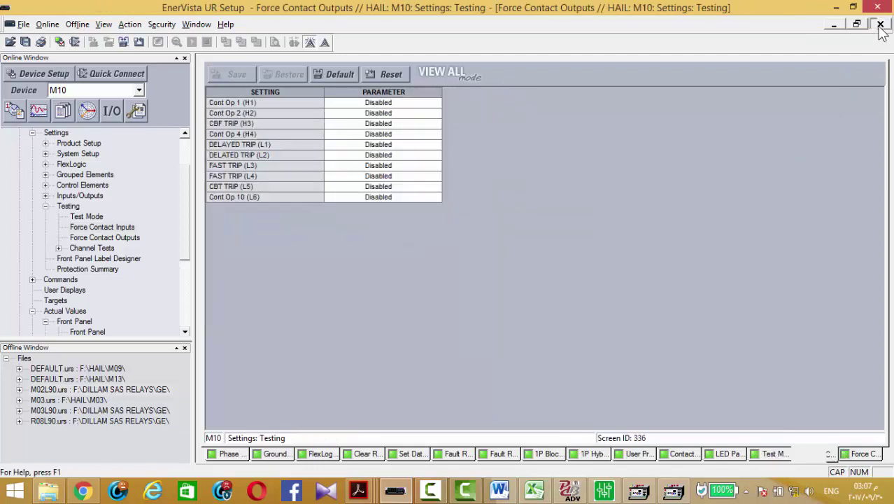
left_click(865, 455)
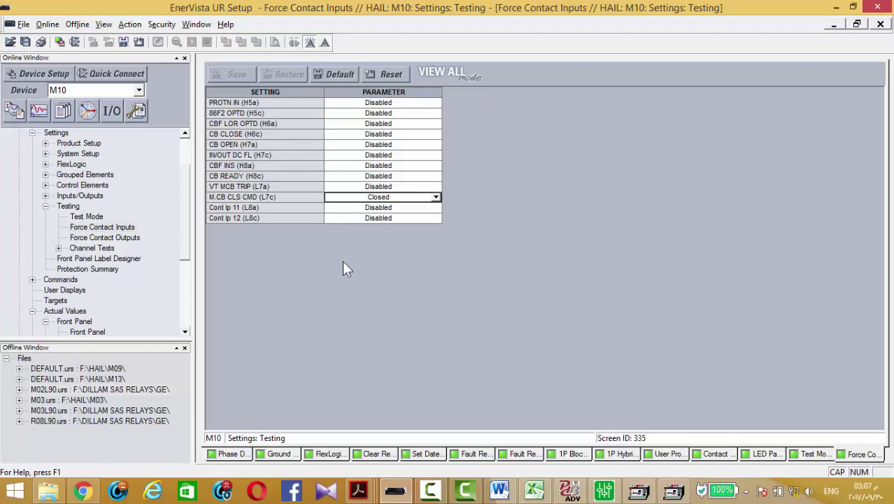
Step: Switch to the injection test software, review state 1, and set the duration of state 2 to 1050 ms
left_click(673, 490)
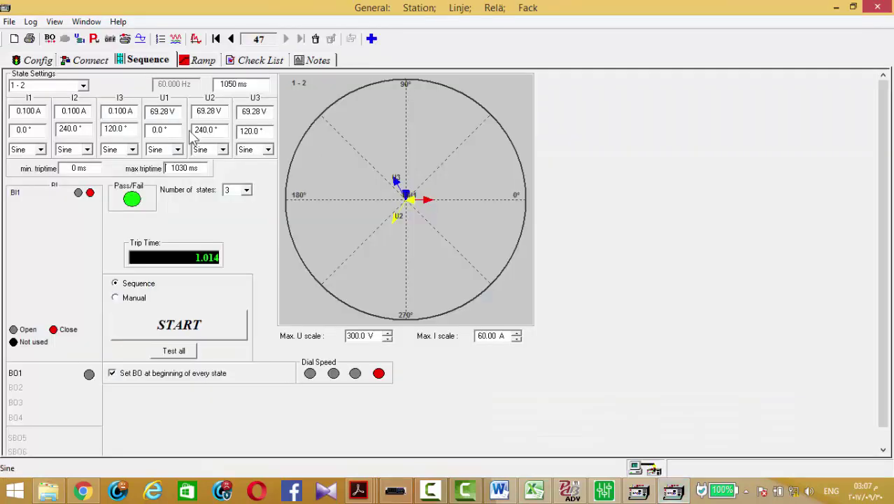
left_click(84, 86)
left_click(48, 96)
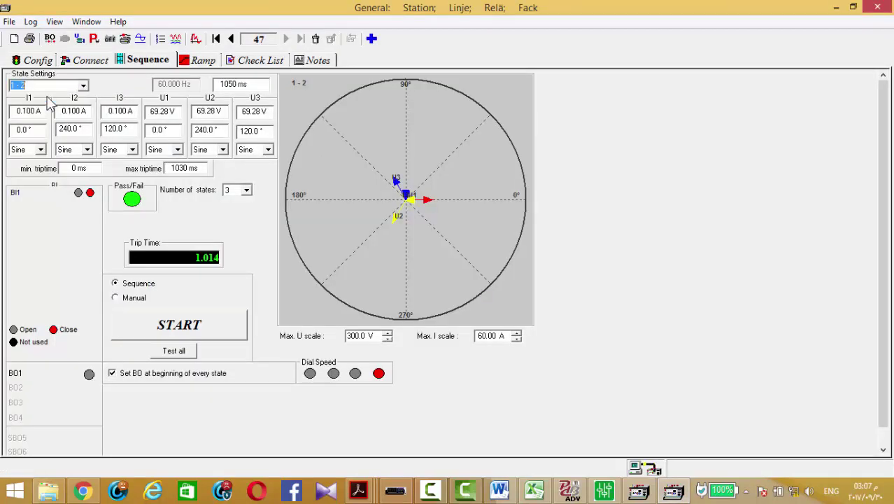
left_click(84, 86)
left_click(36, 107)
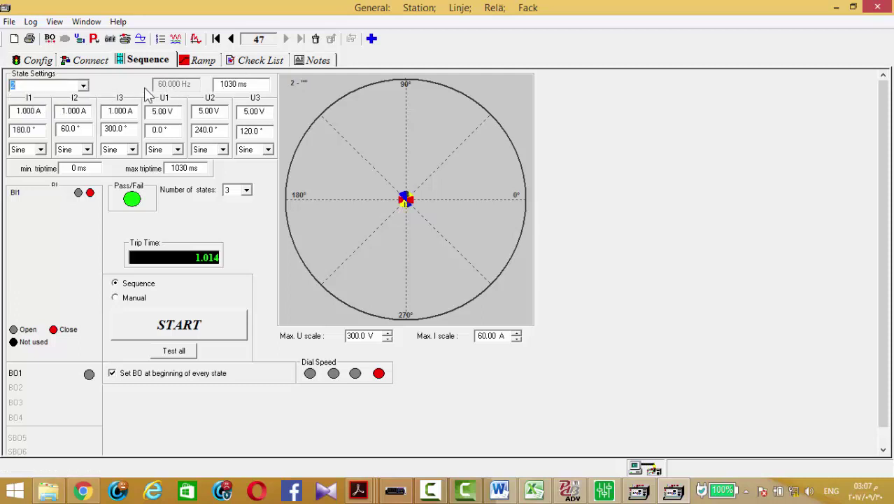
left_click(225, 86)
type("1")
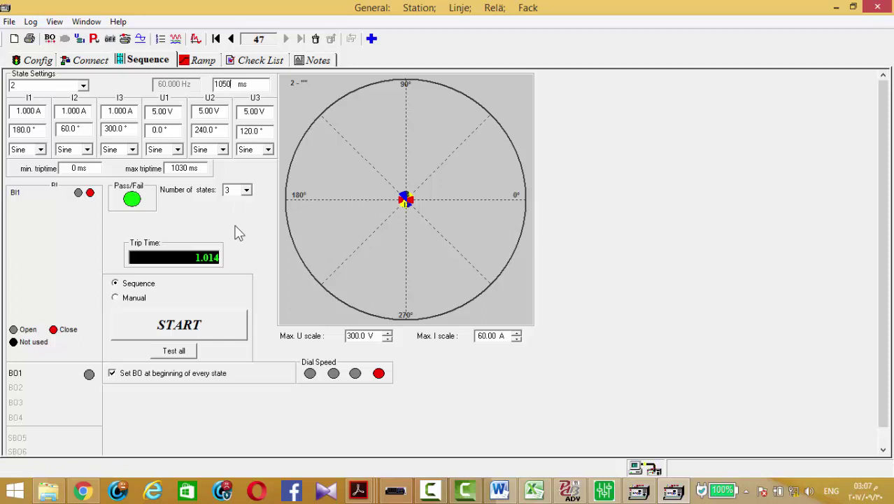
Step: Review the state 3 injection values and run the test sequence
left_click(83, 85)
left_click(32, 115)
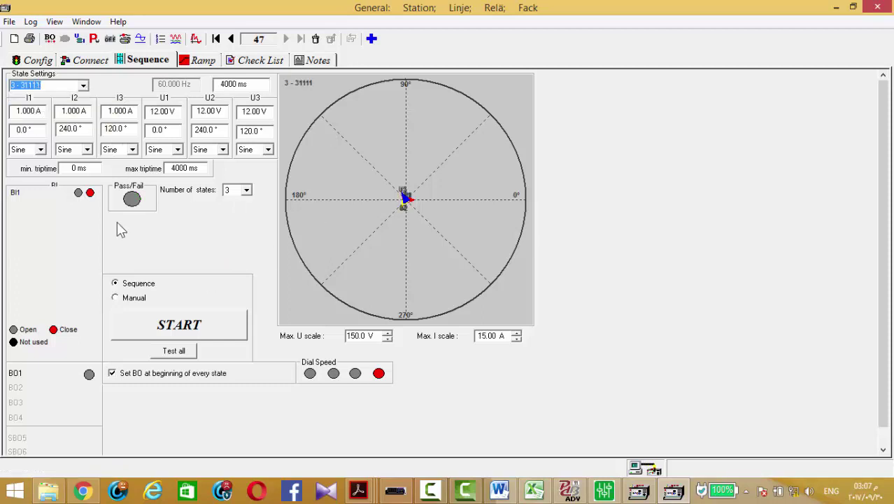
left_click(224, 336)
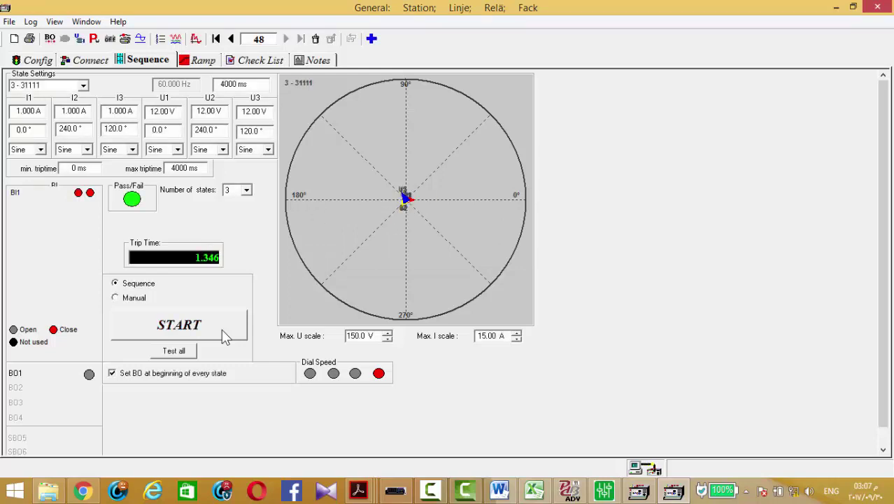
Step: Set the maximum trip time of state 2 to 1050 ms and rerun the sequence
left_click(82, 84)
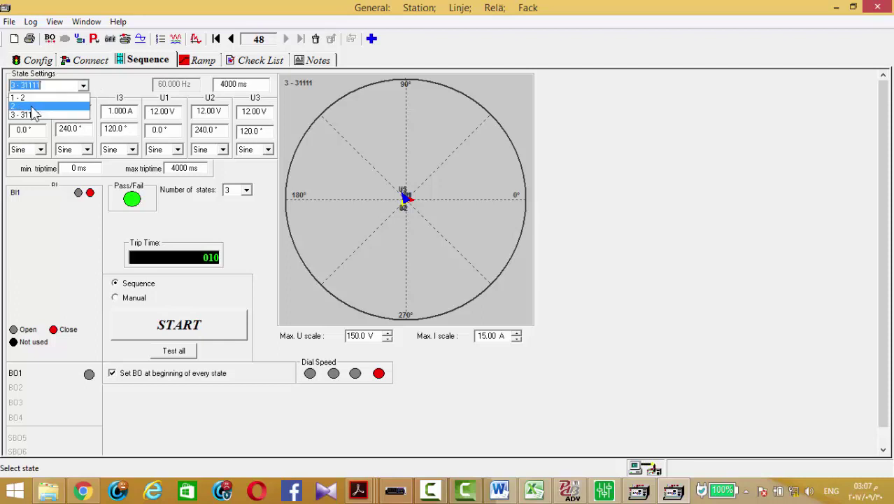
left_click(30, 107)
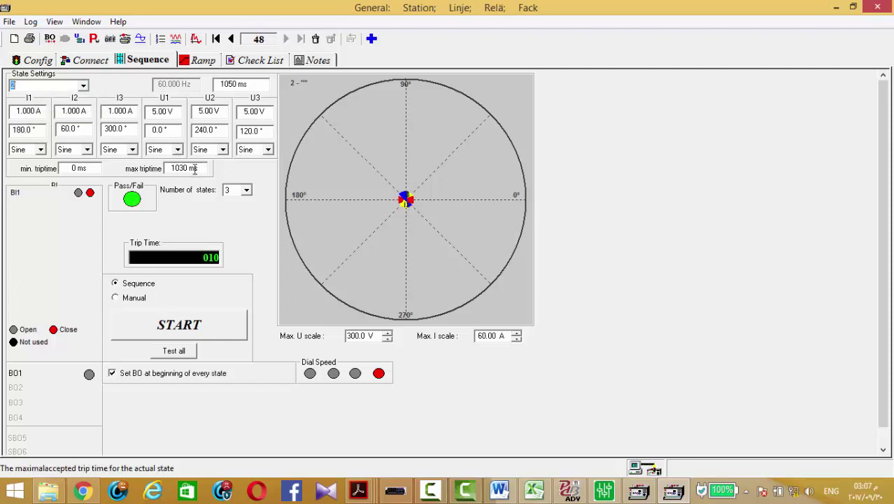
left_click(195, 169)
type("1050")
left_click(201, 320)
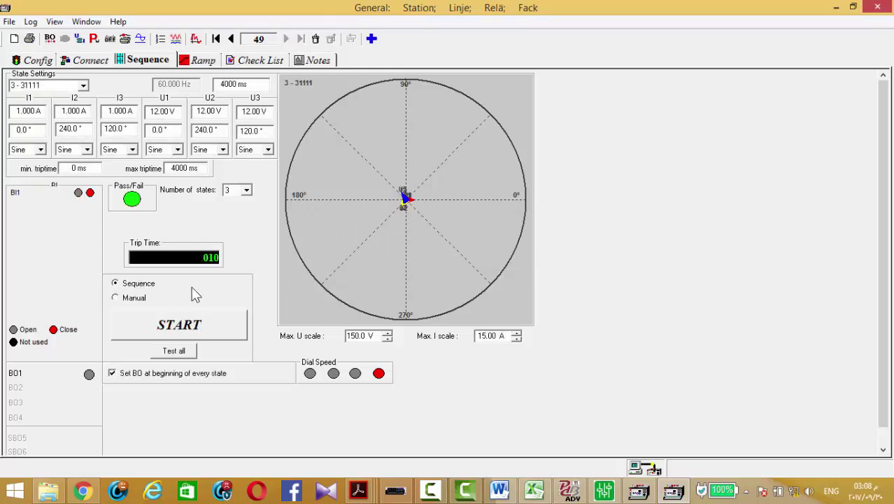
Step: Set the duration of state 2 to 1100 ms and run the sequence again
left_click(82, 85)
left_click(48, 98)
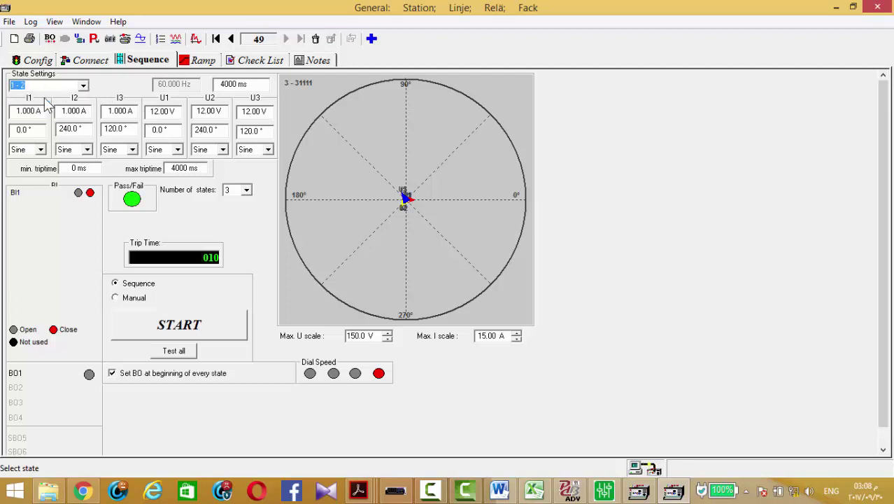
left_click(83, 85)
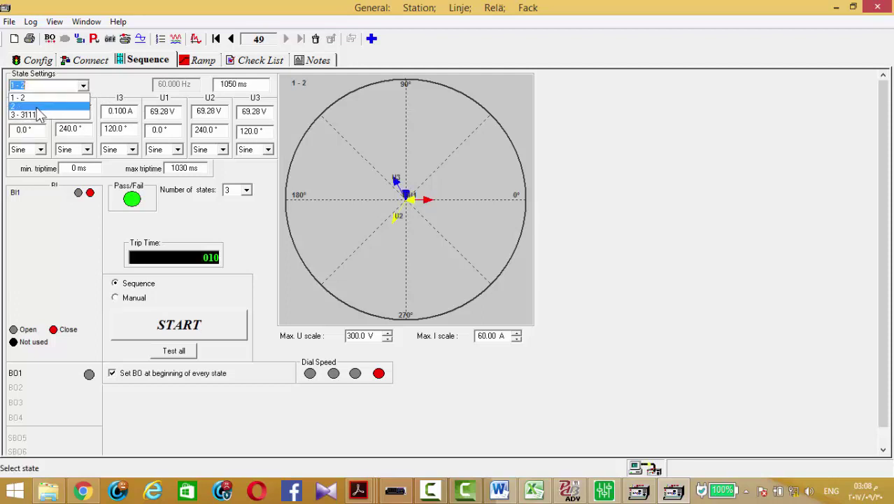
left_click(36, 107)
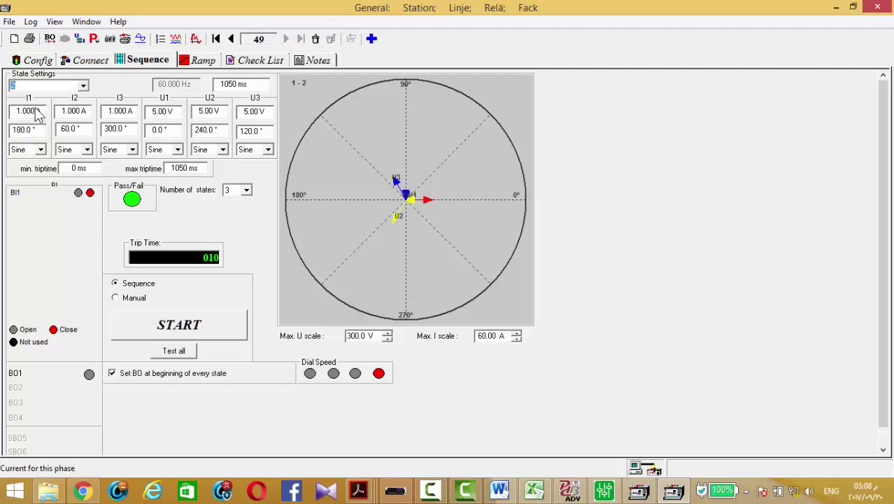
left_click(238, 83)
type("1")
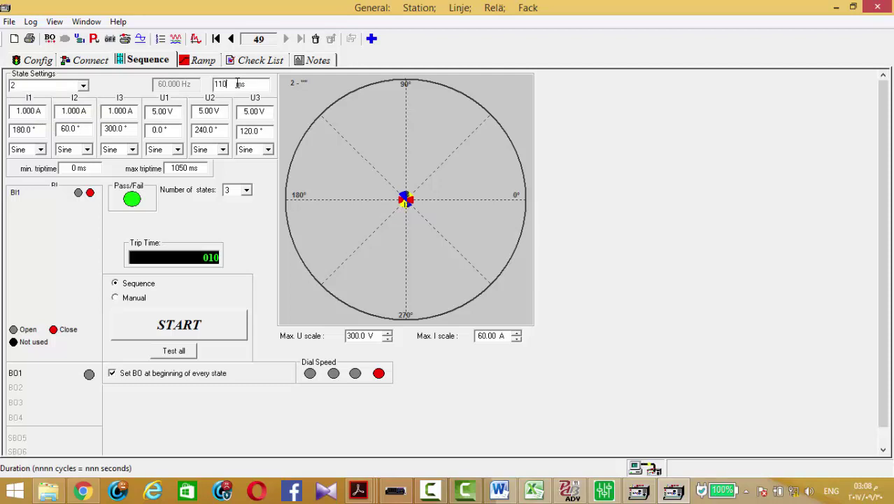
left_click(216, 330)
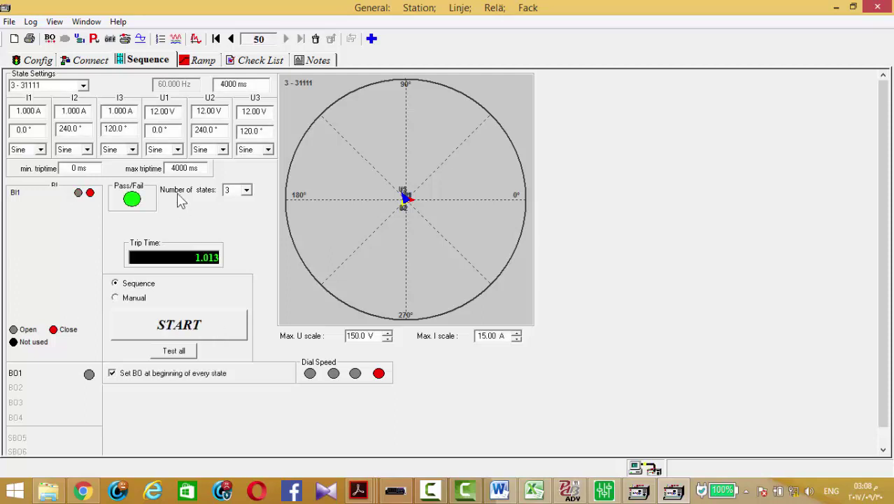
Step: Set the duration of state 2 back to 1050 ms and repeat the sequence test
left_click(83, 84)
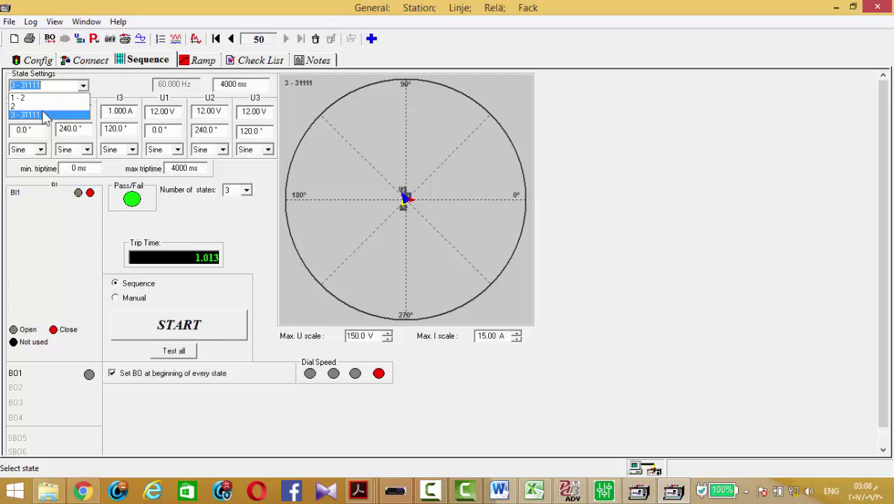
left_click(43, 105)
double_click(214, 83)
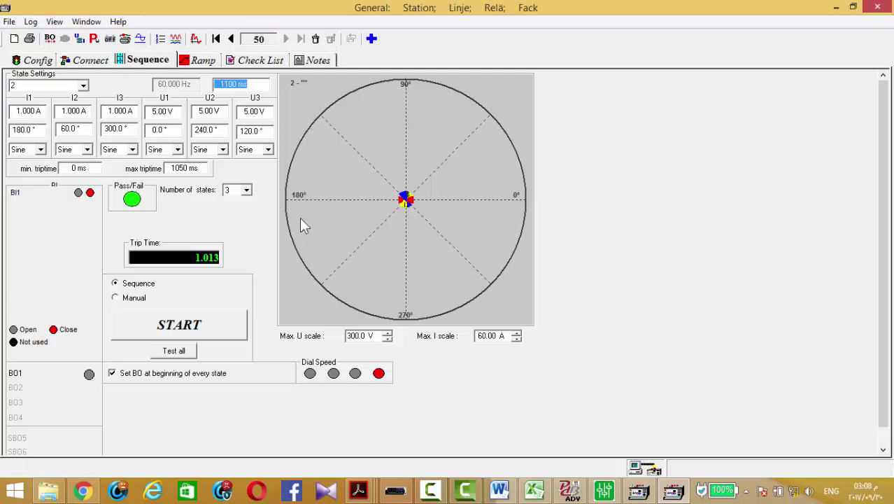
type("1050")
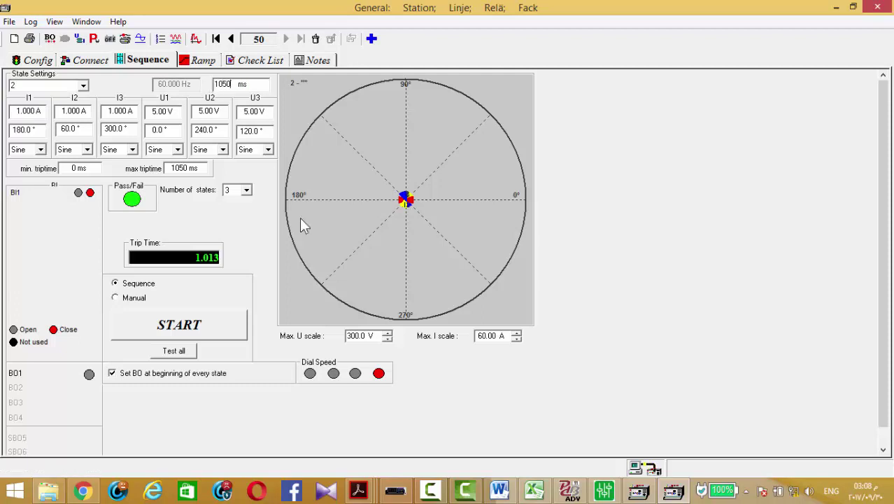
left_click(212, 327)
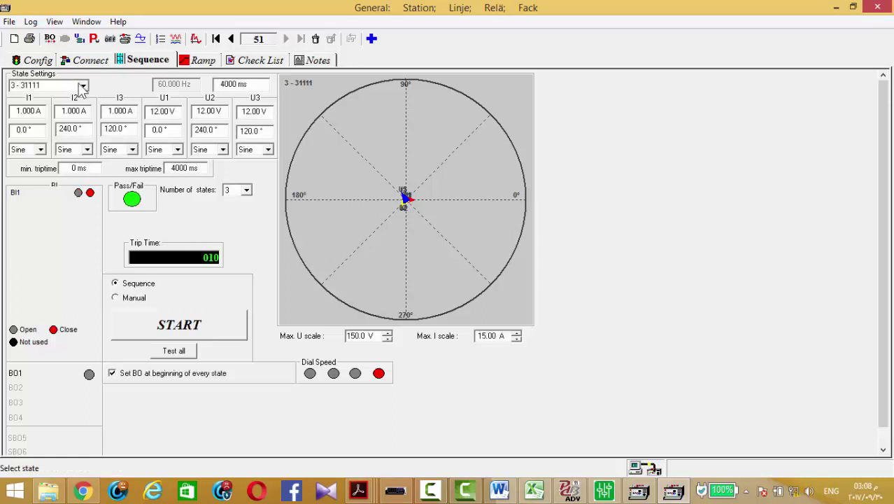
Step: Check relay M10's 1P Hybrid POTT Scheme settings in EnerVista UR Setup, then return to the injection software and rerun the sequence
left_click(82, 86)
left_click(82, 86)
left_click(396, 490)
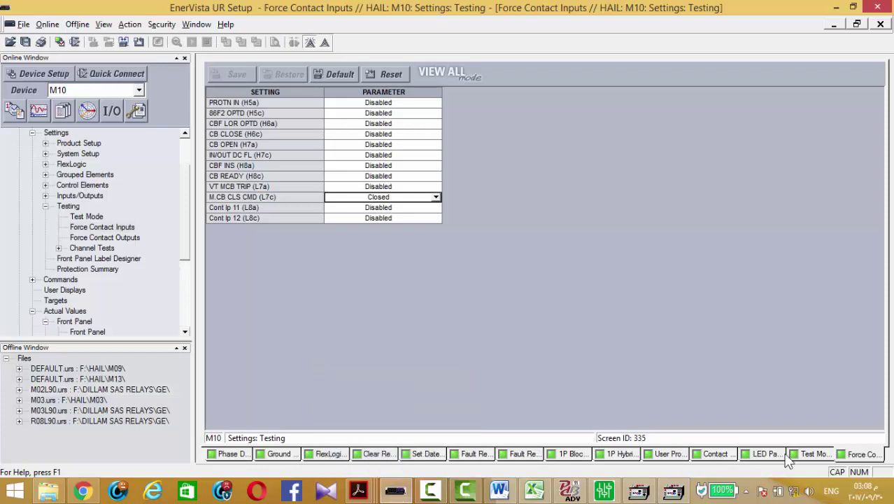
left_click(619, 454)
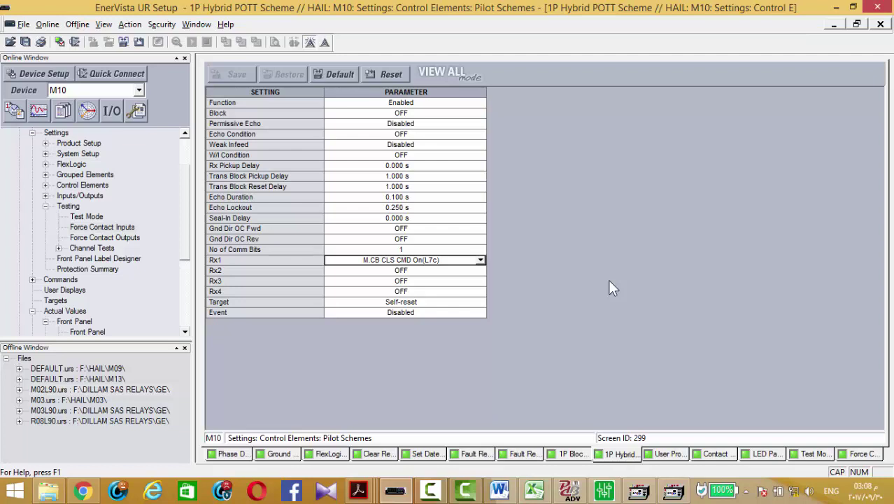
left_click(836, 7)
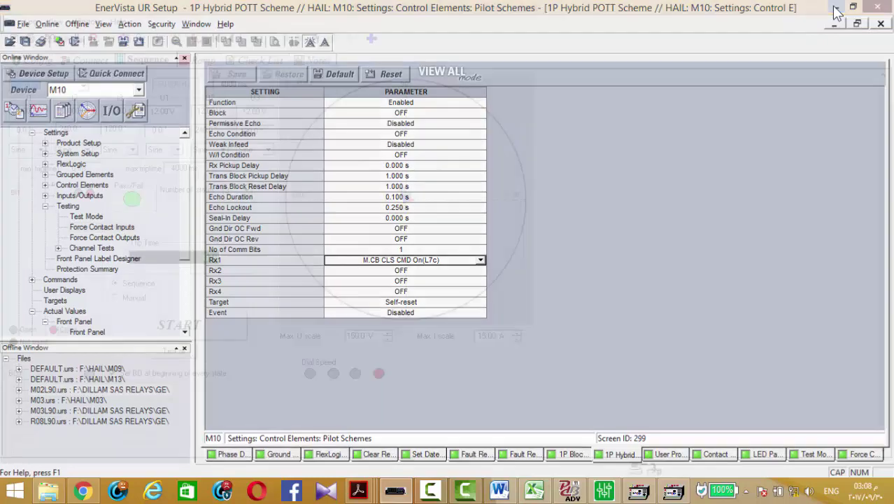
left_click(238, 321)
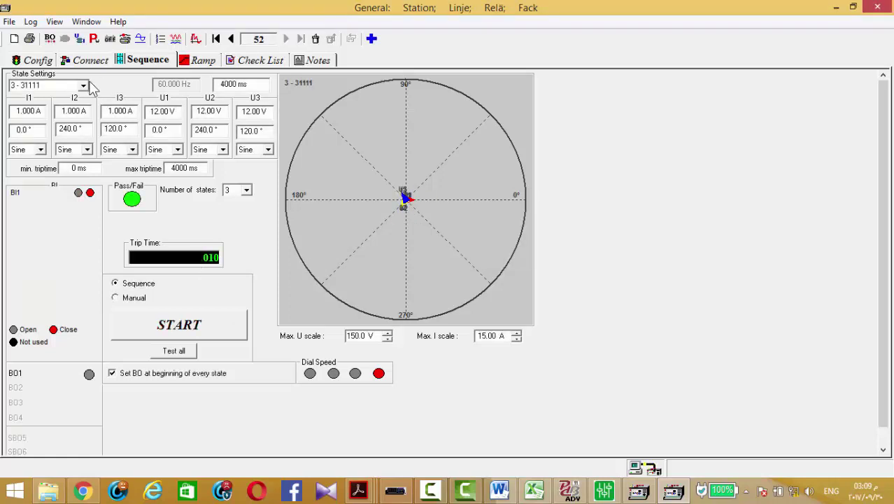
Step: Set the duration of state 2 to 1070 ms and run the test sequence
left_click(84, 85)
left_click(42, 106)
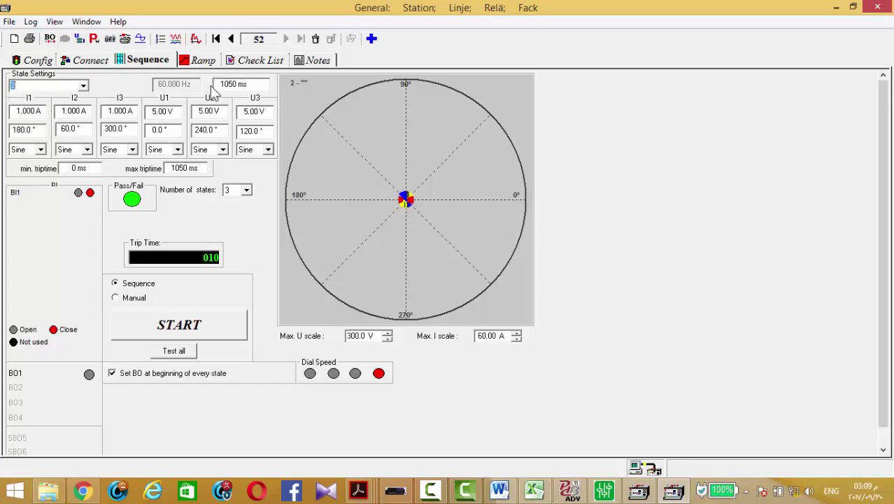
double_click(226, 82)
type("1")
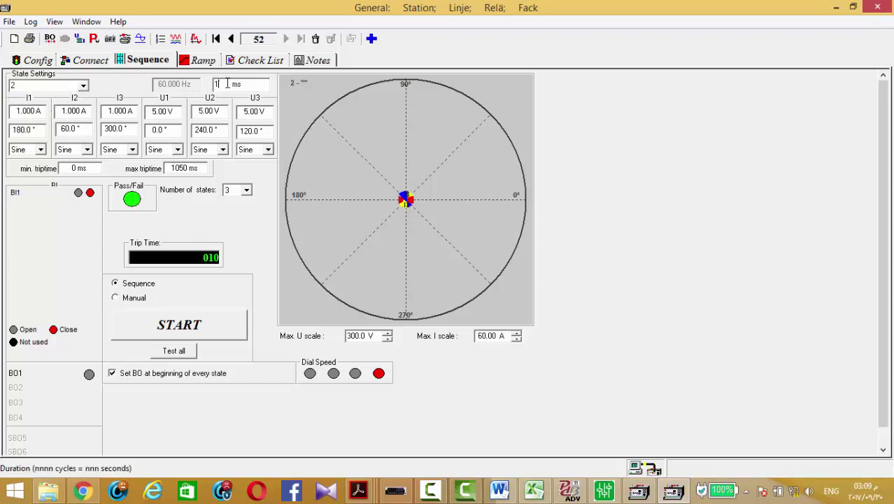
left_click(225, 319)
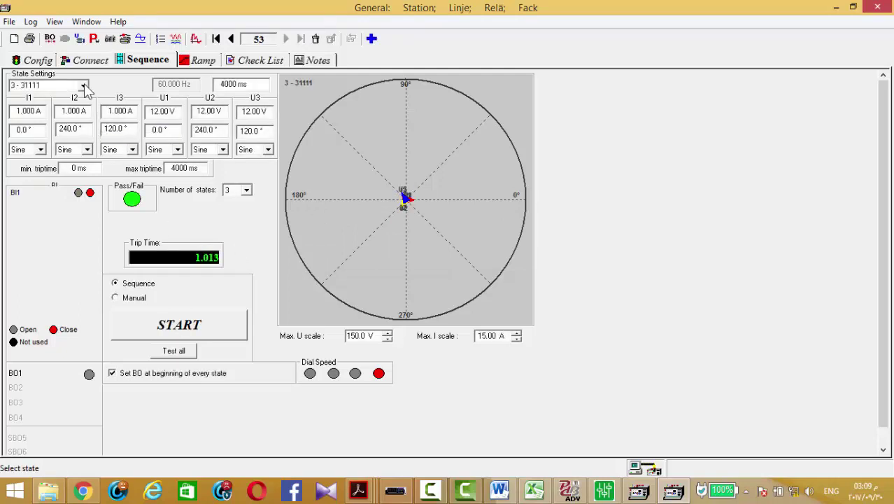
Step: Return the state 2 duration to 1050 ms, keeping the maximum trip time, and run the sequence again
left_click(83, 85)
left_click(28, 114)
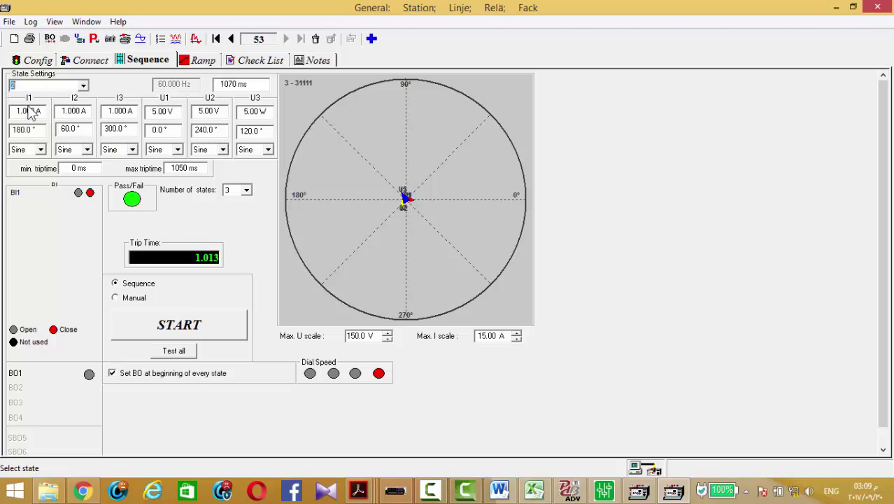
left_click(234, 84)
type("105")
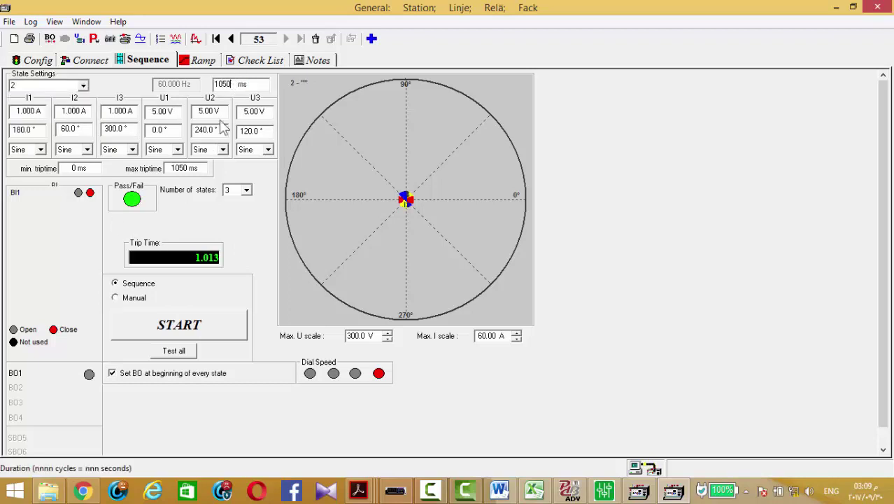
type("0")
left_click(189, 169)
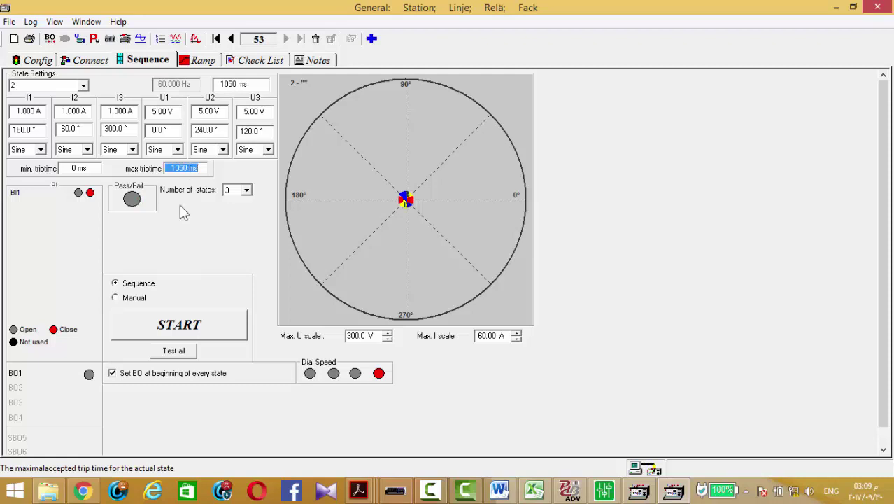
left_click(191, 318)
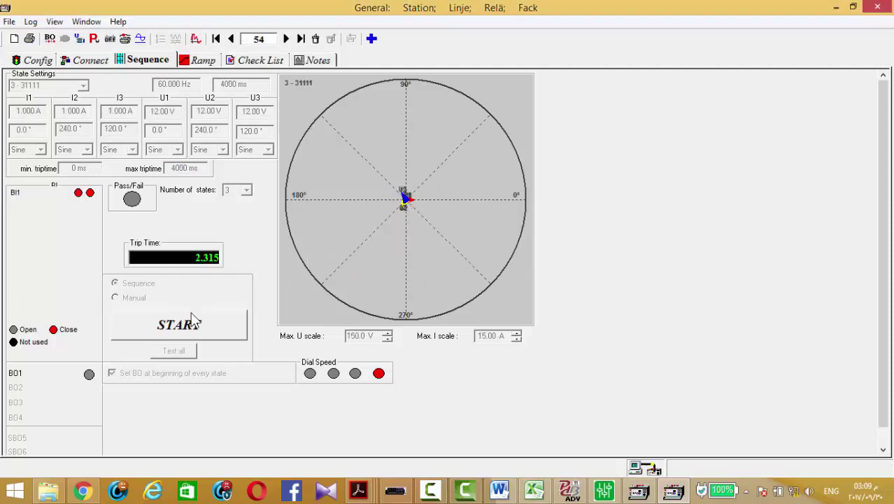
Step: Reduce the duration of state 2 to 1030 ms and rerun the test sequence
left_click(84, 85)
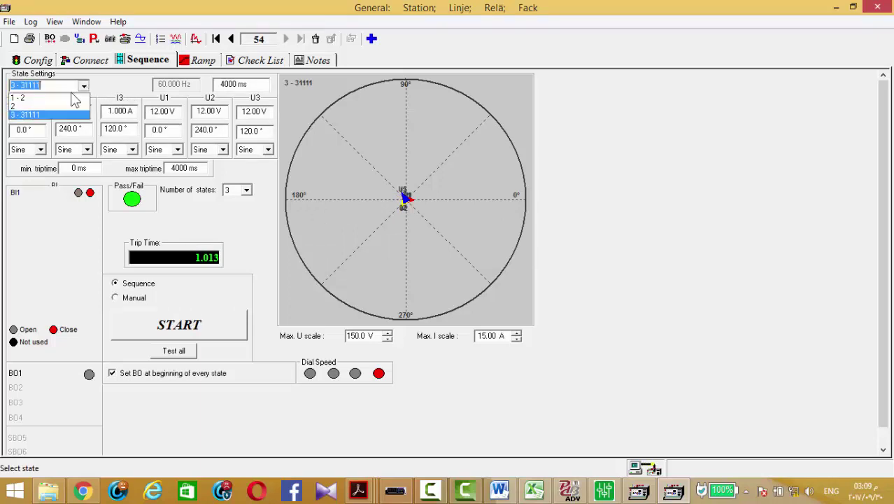
left_click(40, 105)
double_click(233, 85)
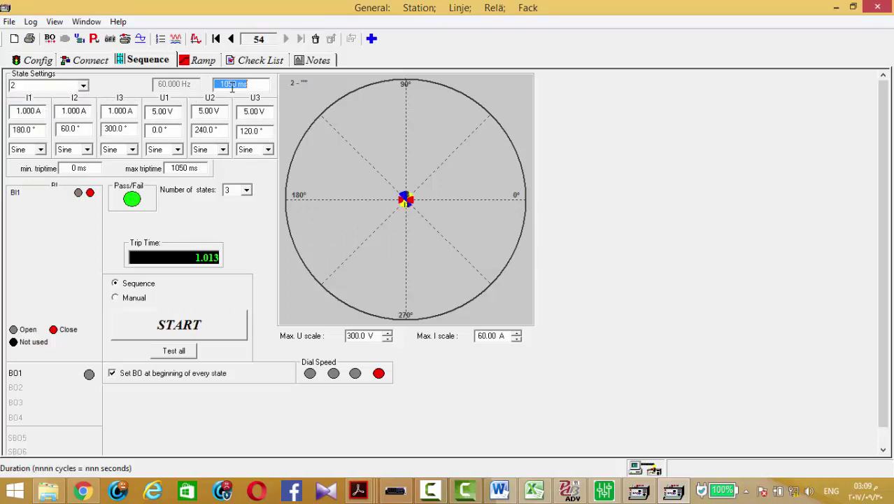
type("1")
double_click(233, 85)
type("10")
left_click(201, 318)
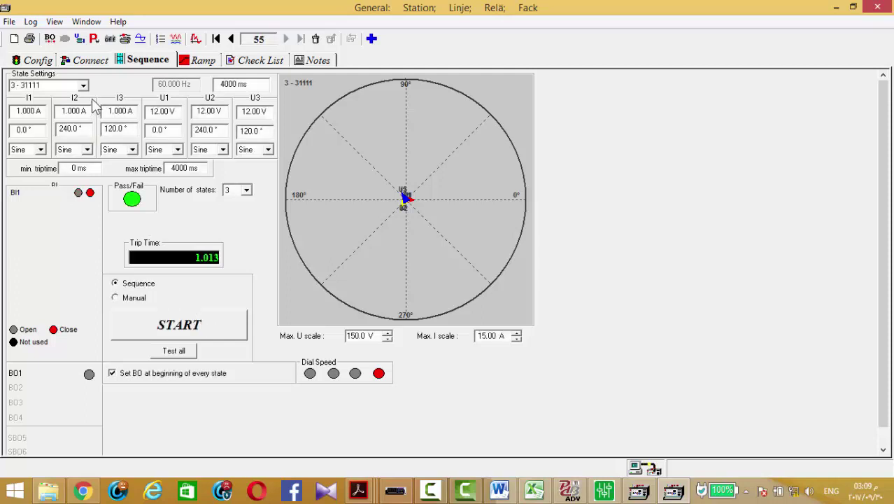
Step: Set the duration of state 2 to 1020 ms and repeat the sequence test
left_click(84, 85)
left_click(28, 106)
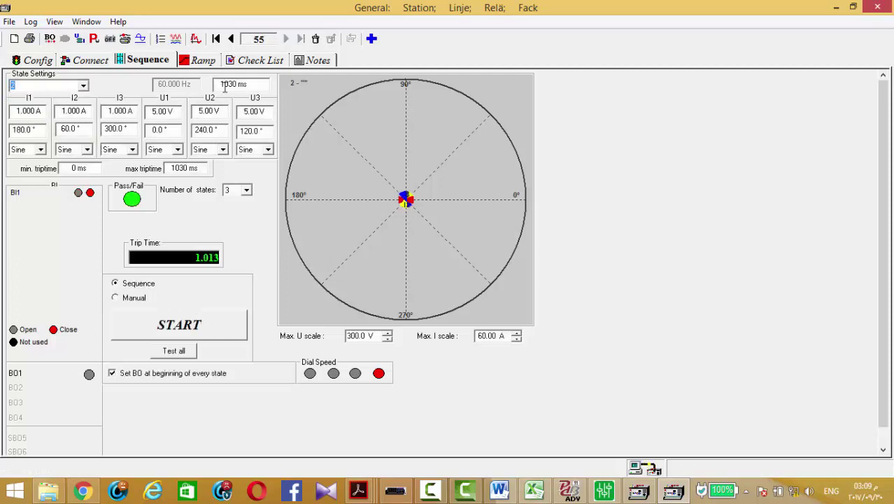
double_click(231, 85)
type("10")
left_click(213, 334)
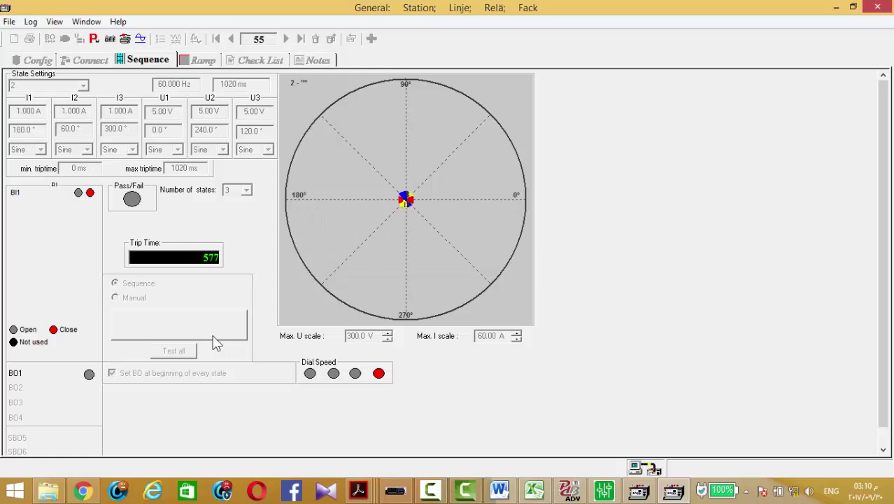
left_click(214, 337)
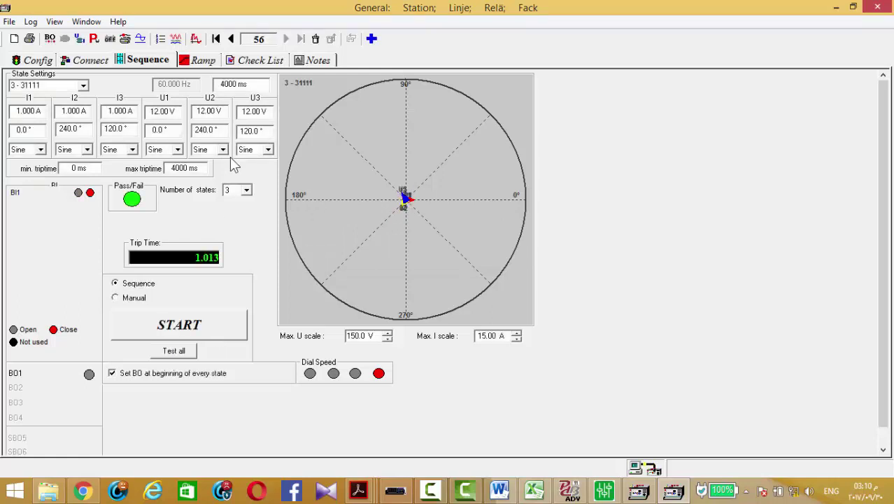
Step: Shorten state 2 to a duration of 1010 ms and run the sequence once more
left_click(83, 85)
left_click(25, 95)
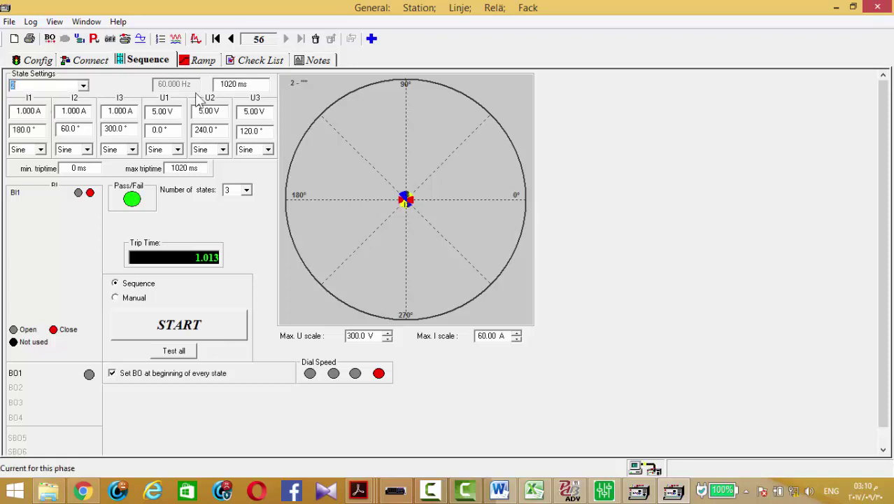
double_click(227, 84)
type("101")
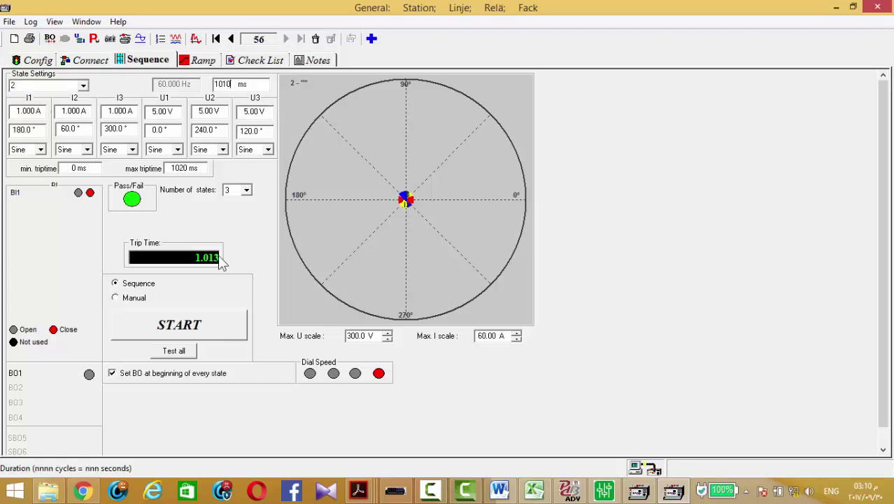
left_click(225, 341)
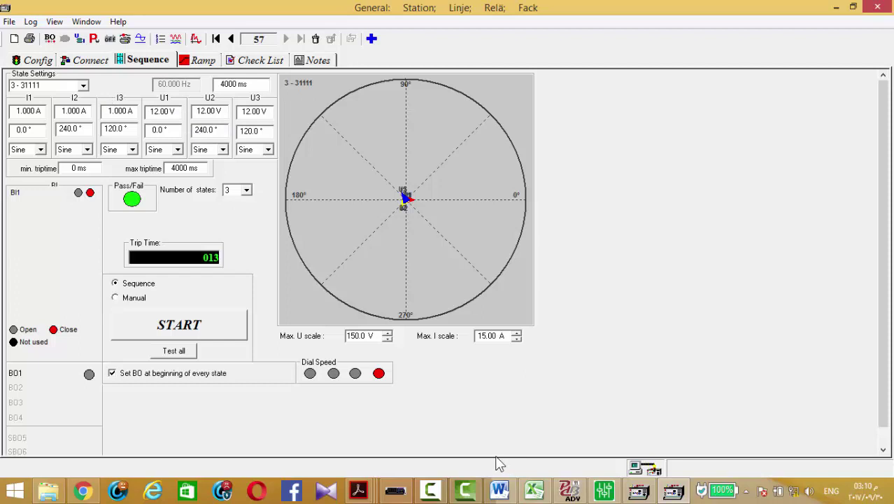
Step: Switch to the L90 manual (l90-72x-aa4.pdf) in Acrobat Reader and examine the hybrid POTT scheme logic diagram, Figure 5-166
left_click(430, 490)
left_click(430, 490)
mouse_move(358, 490)
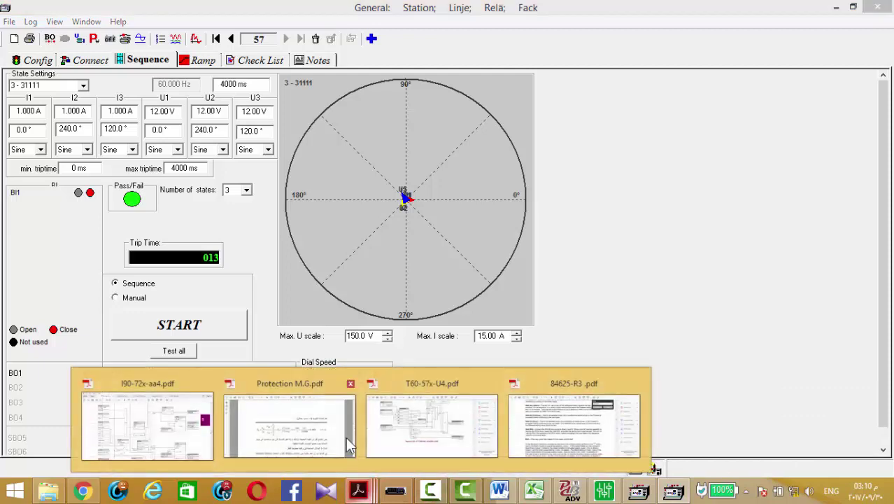
left_click(191, 437)
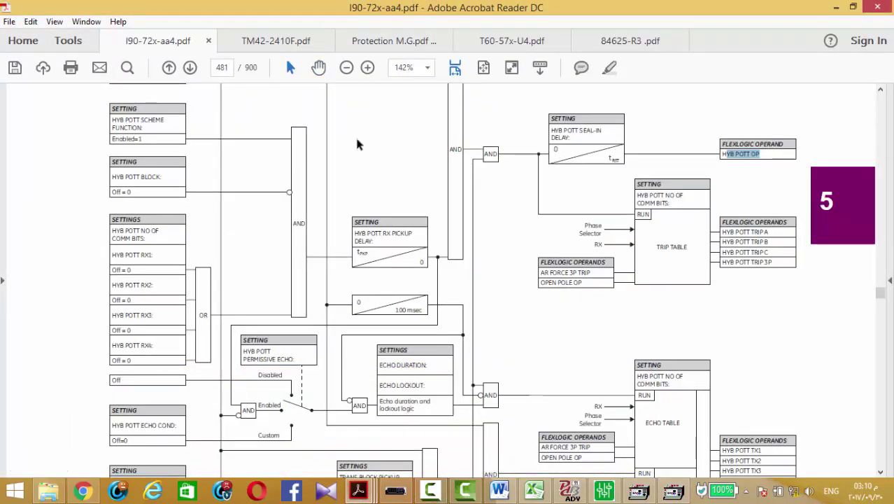
left_click(318, 67)
scroll(382, 304, "down", 5)
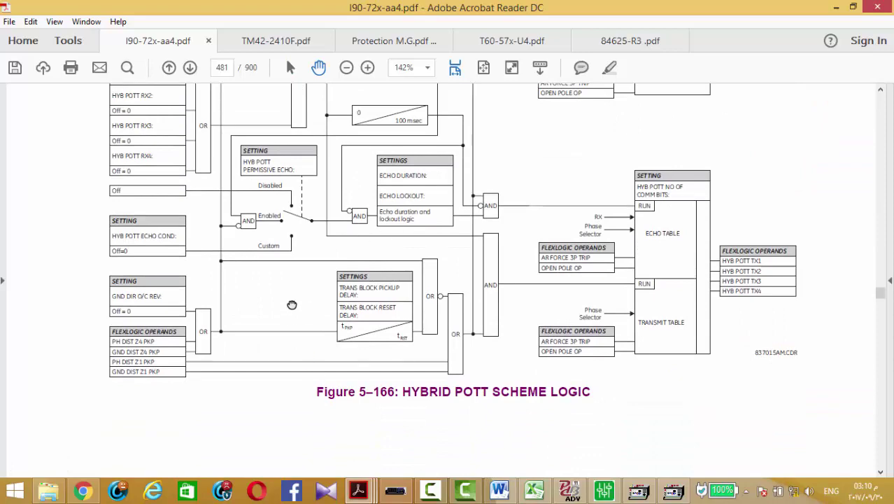
scroll(291, 305, "down", 2)
scroll(300, 280, "down", 3)
scroll(309, 294, "up", 1)
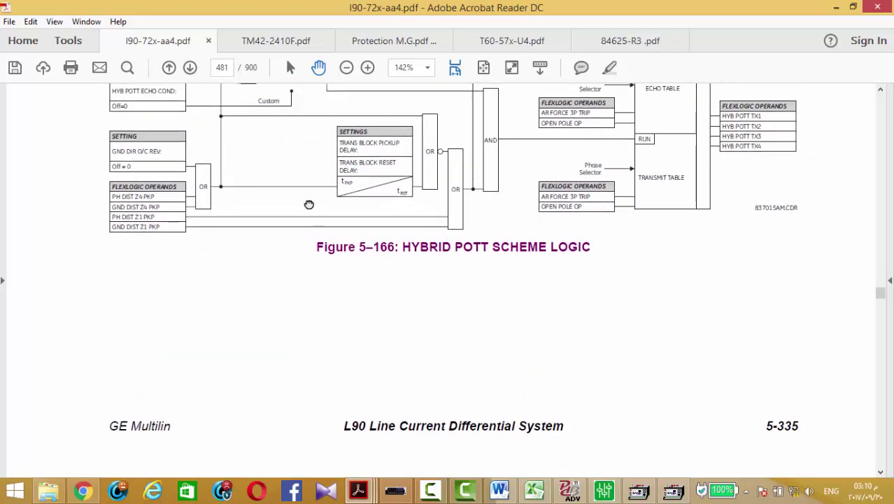
scroll(316, 311, "up", 1)
Step: Go to the Directional Comparison Blocking section of the L90 manual and look through its blocking scheme settings
scroll(316, 312, "down", 12)
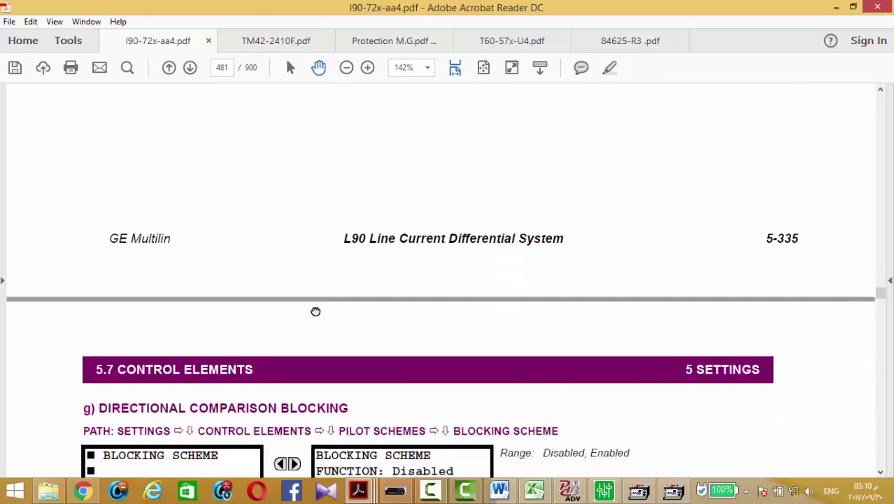
scroll(315, 311, "down", 3)
scroll(316, 311, "up", 3)
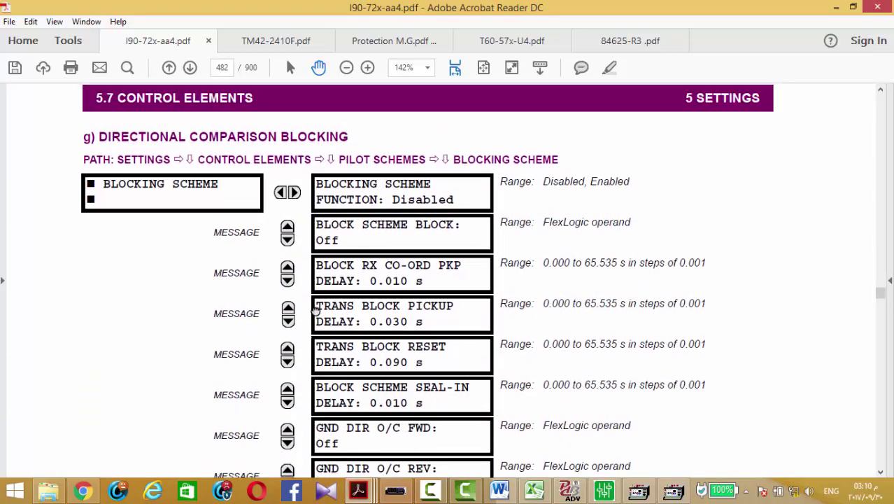
scroll(315, 312, "down", 2)
left_click(431, 490)
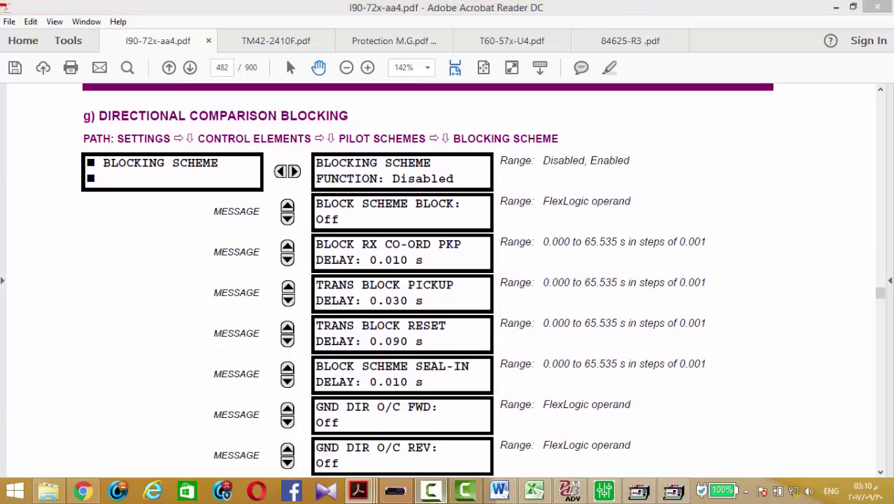
left_click(830, 435)
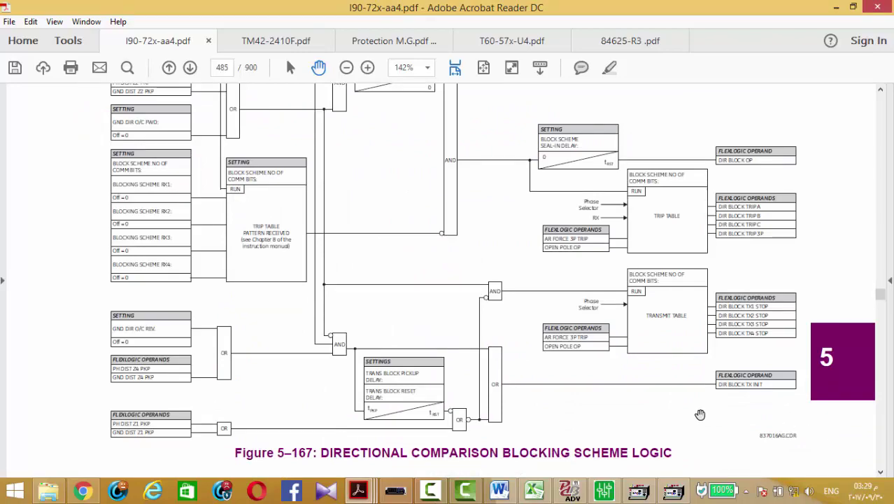
scroll(700, 415, "up", 1)
scroll(700, 415, "up", 15)
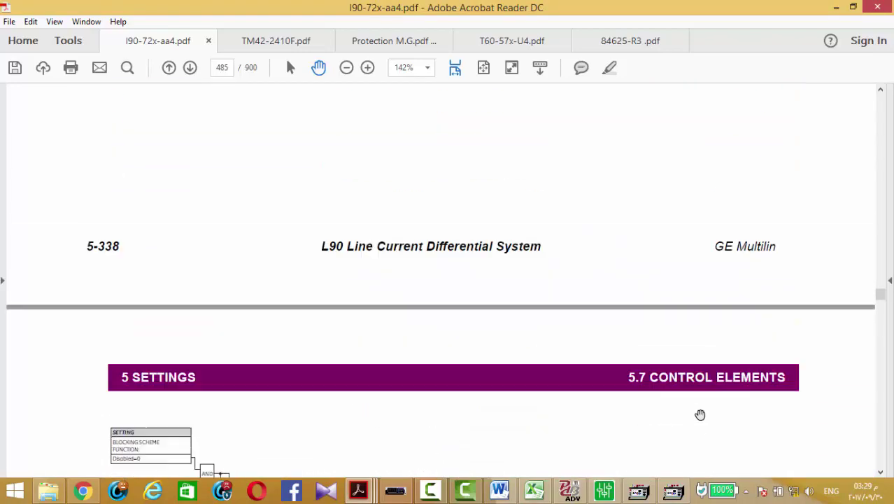
scroll(700, 415, "up", 20)
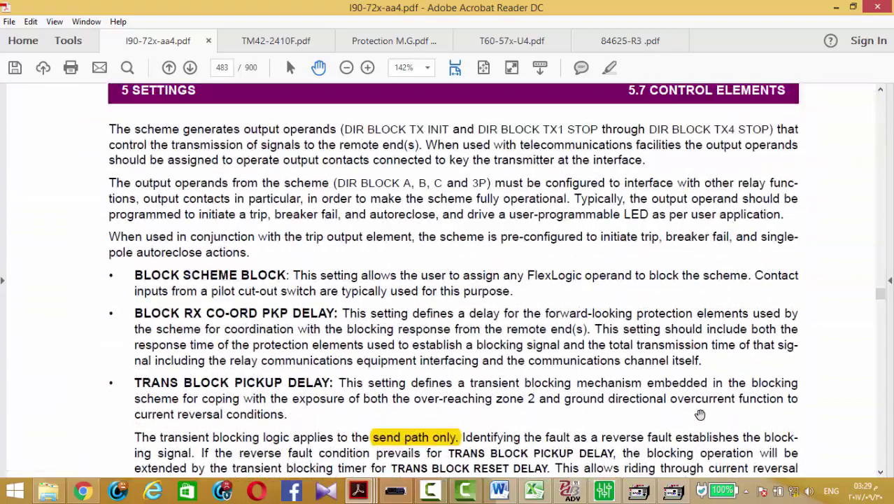
scroll(700, 415, "up", 10)
scroll(700, 415, "down", 1)
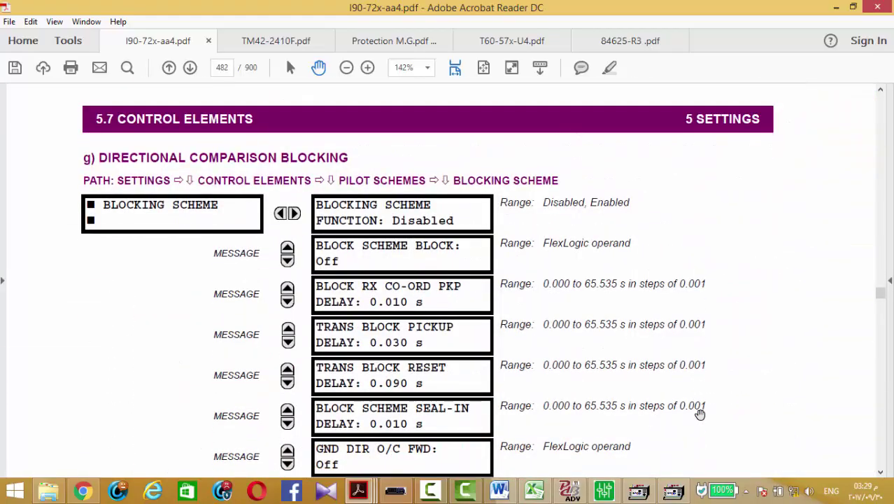
Step: Examine the directional comparison blocking scheme logic diagram, Figure 5-167, in the L90 manual
scroll(701, 415, "down", 20)
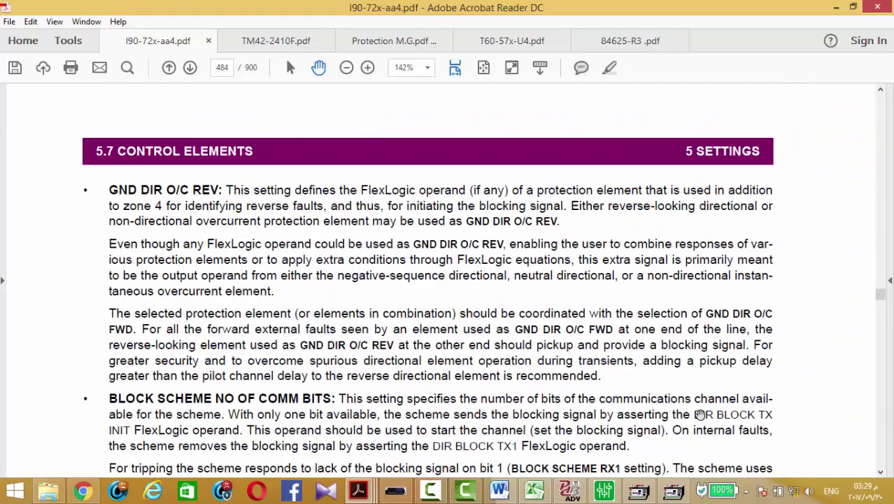
scroll(700, 415, "down", 7)
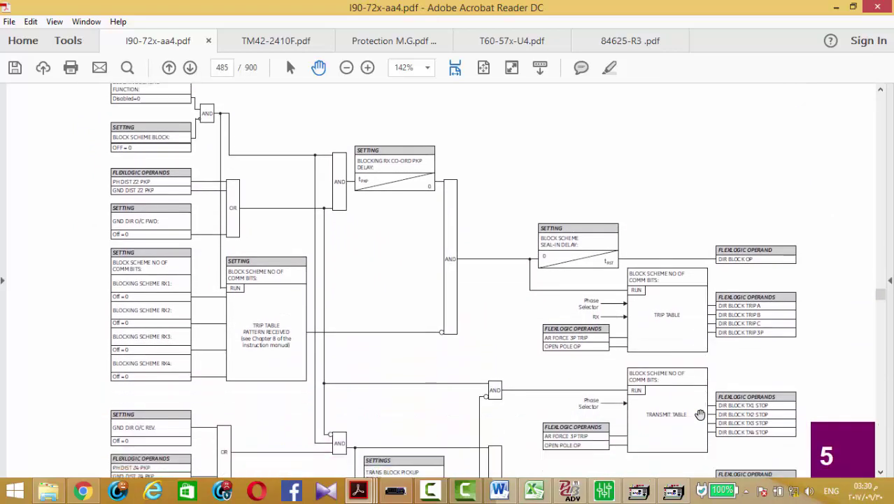
scroll(700, 415, "down", 3)
scroll(700, 415, "up", 2)
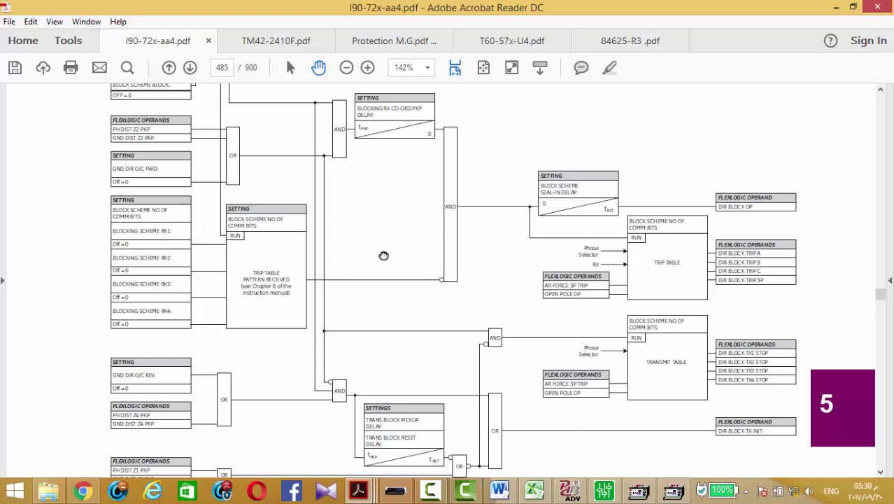
left_click_drag(384, 252, 382, 286)
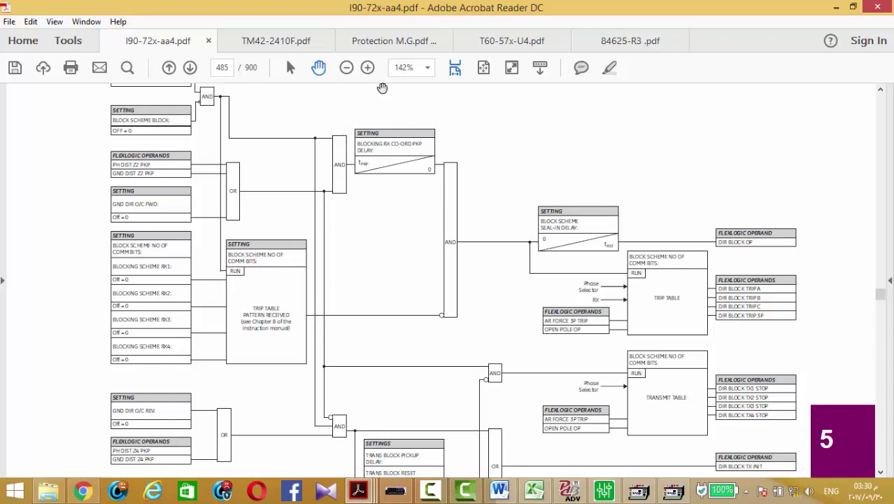
Step: Trace the blocking scheme logic in Figure 5-167 from the zone 2 and forward ground directional inputs to the DIR BLOCK OP operand
left_click(367, 68)
scroll(329, 70, "down", 1)
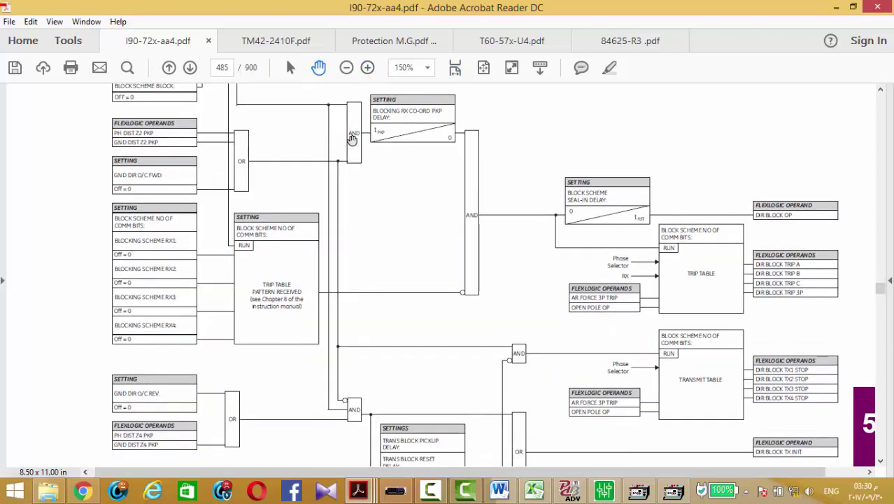
left_click(290, 68)
left_click_drag(162, 133, 133, 135)
left_click(127, 174)
left_click_drag(165, 177, 121, 176)
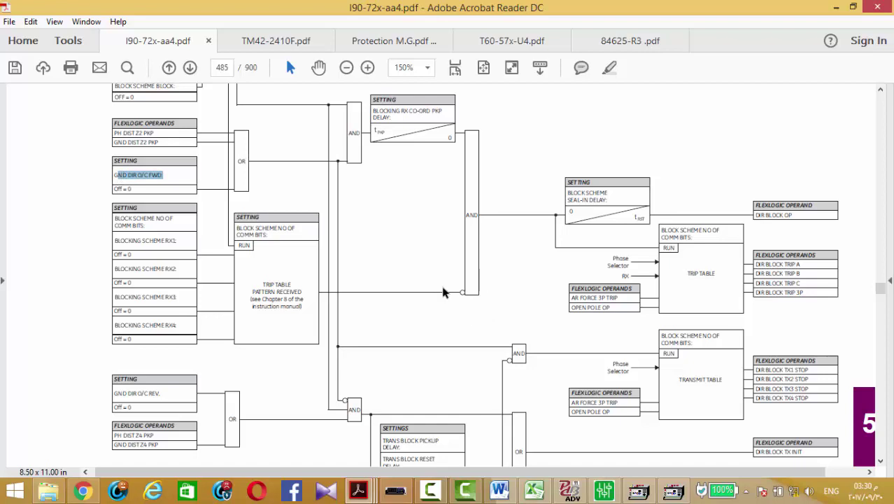
left_click_drag(786, 217, 758, 215)
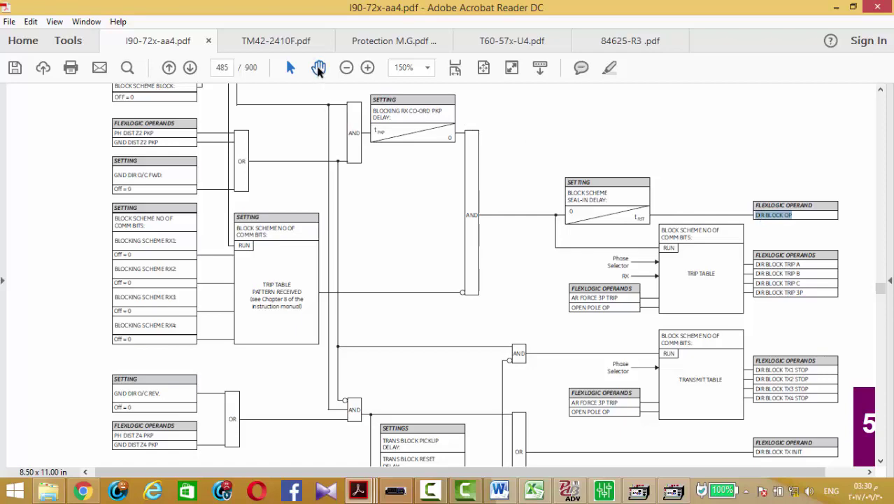
Step: Examine the lower half of Figure 5-167, following the zone 4 phase and ground distance pickup operands in the blocking logic
left_click(319, 67)
left_click_drag(393, 292, 380, 182)
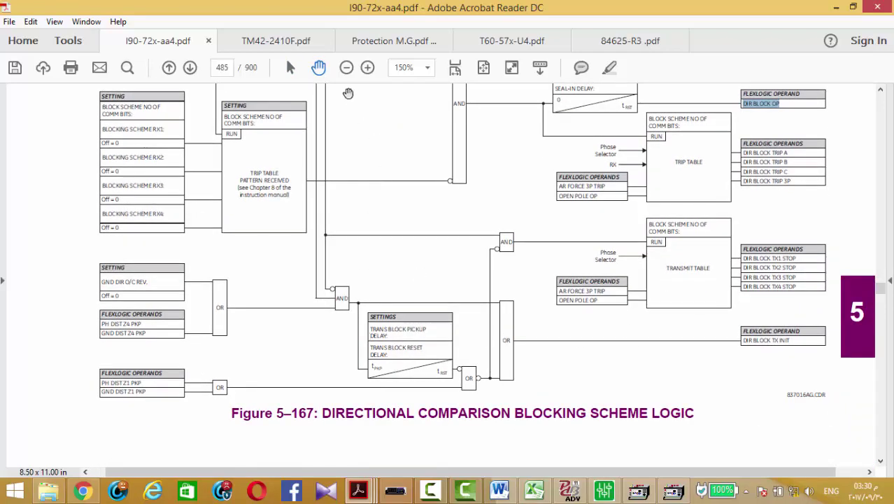
left_click_drag(155, 326, 127, 325)
left_click(133, 333)
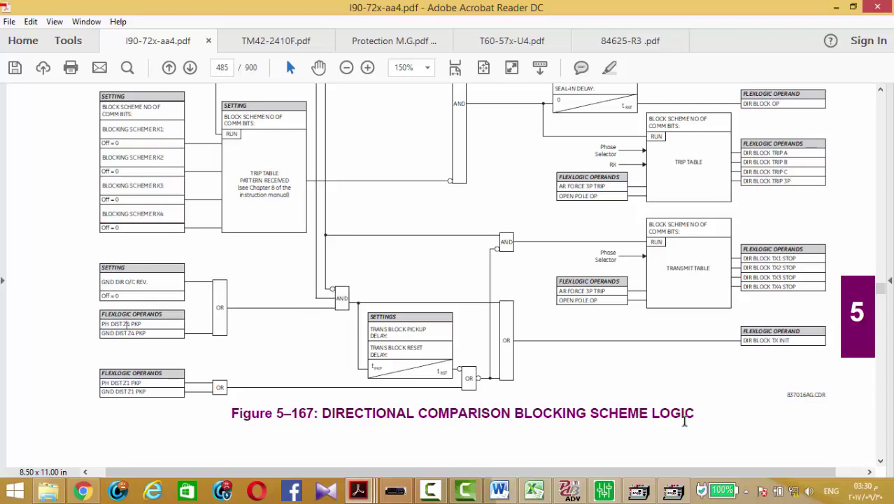
Step: Switch to EnerVista UR Setup and set relay M10's Transient Block Pickup Delay to 0 s in the 1P Blocking Scheme
left_click(400, 490)
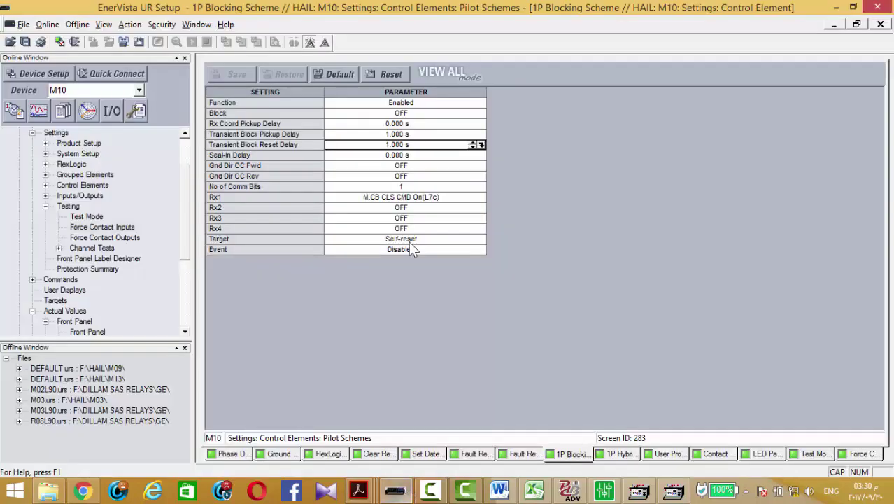
left_click(401, 112)
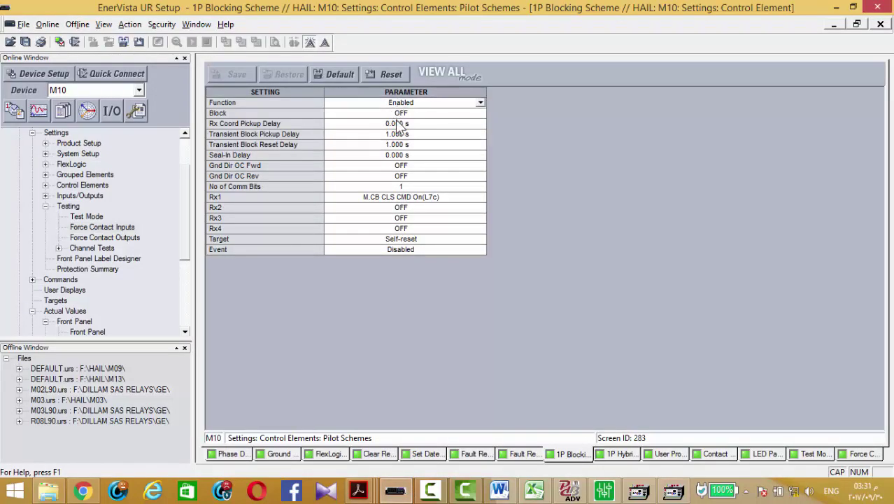
left_click(398, 123)
left_click(400, 134)
double_click(404, 134)
type("0s")
key("Return")
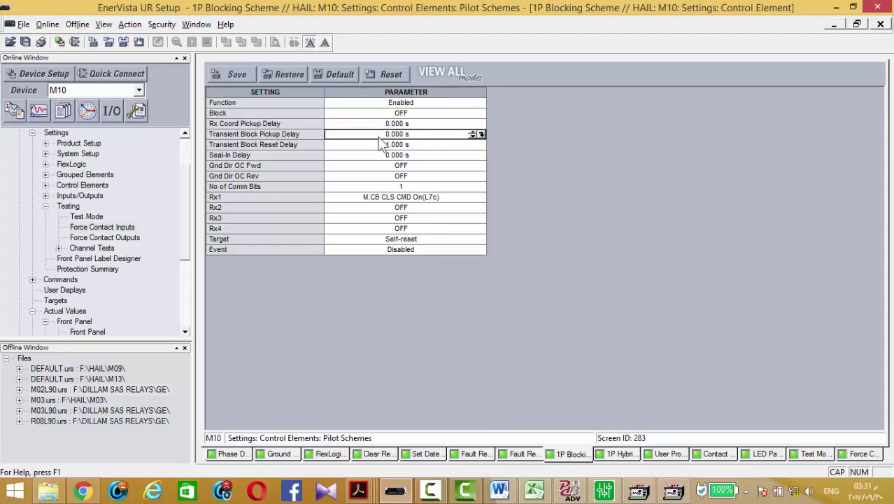
Step: Set the Transient Block Reset Delay to 0 s and check the Rx1 operand against the Force Contact Inputs settings
left_click(399, 145)
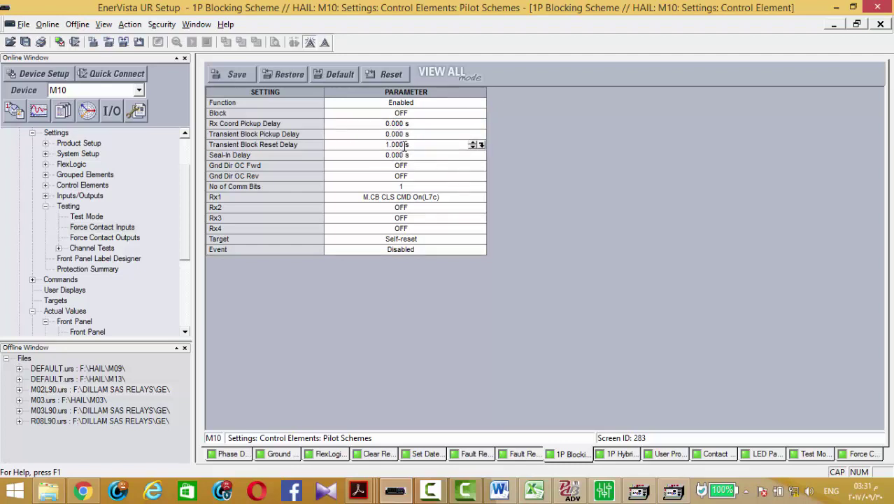
double_click(405, 144)
type("0")
key("Return")
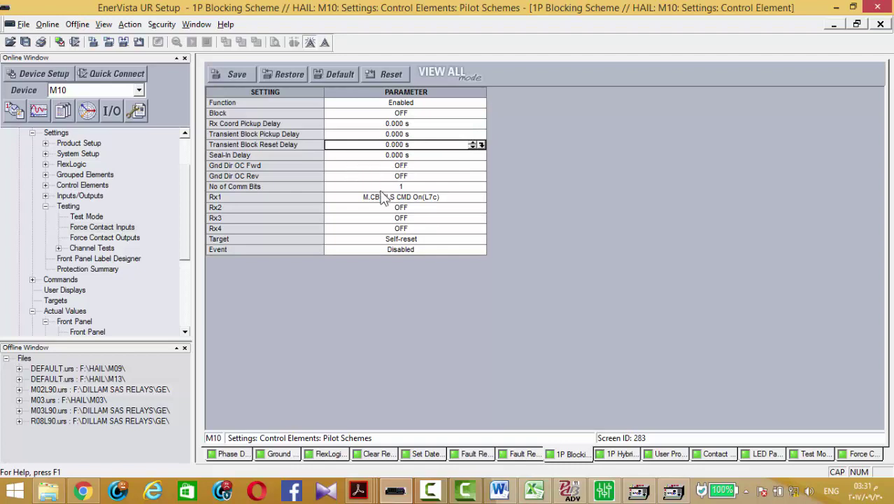
left_click(385, 196)
double_click(447, 196)
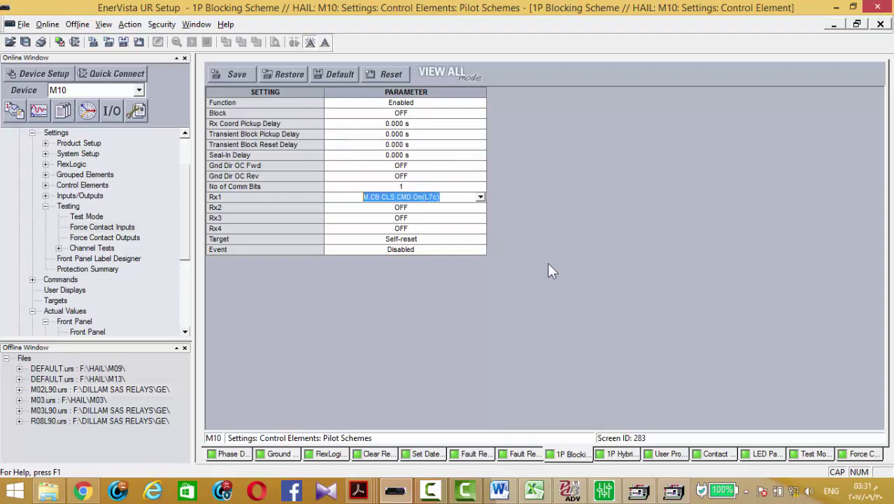
left_click(855, 453)
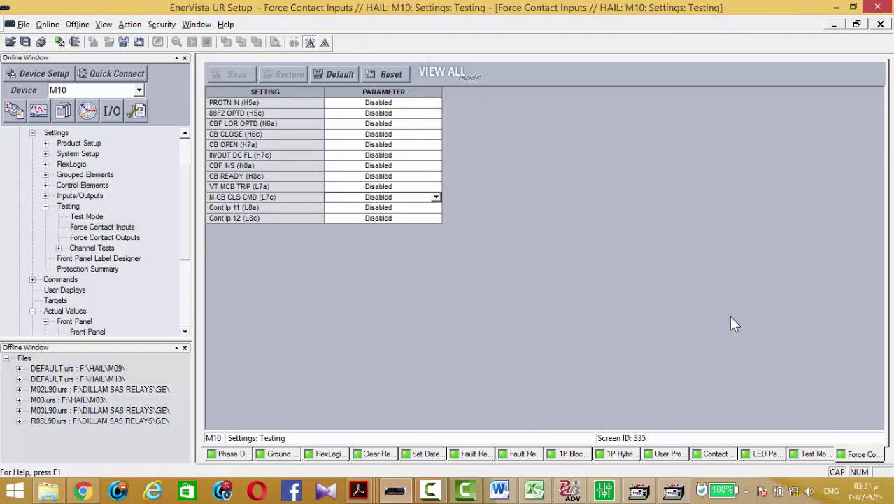
Step: Assign DIR BLOCK OP to Contact Output 5 Operate and save the contact output settings
left_click(716, 453)
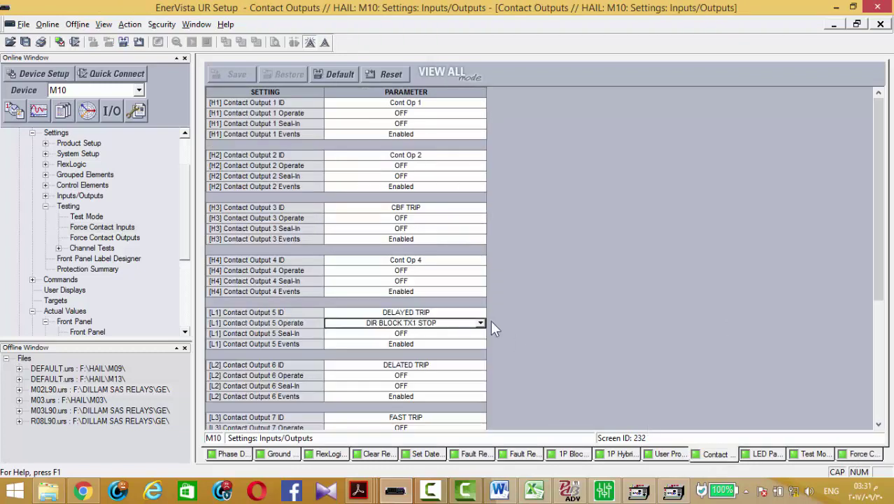
left_click(444, 322)
left_click(444, 322)
key("BackSpace")
key("BackSpace")
key("BackSpace")
key("BackSpace")
key("BackSpace")
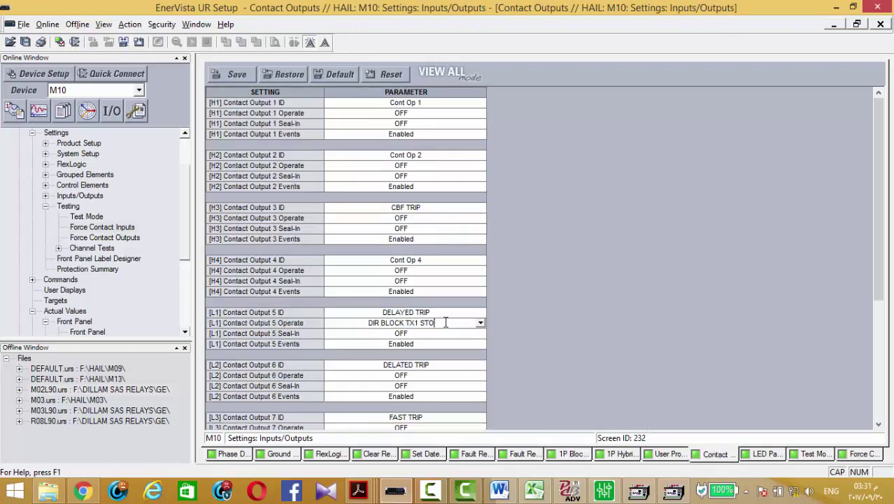
key("BackSpace")
key("BackSpace")
key("BackSpace")
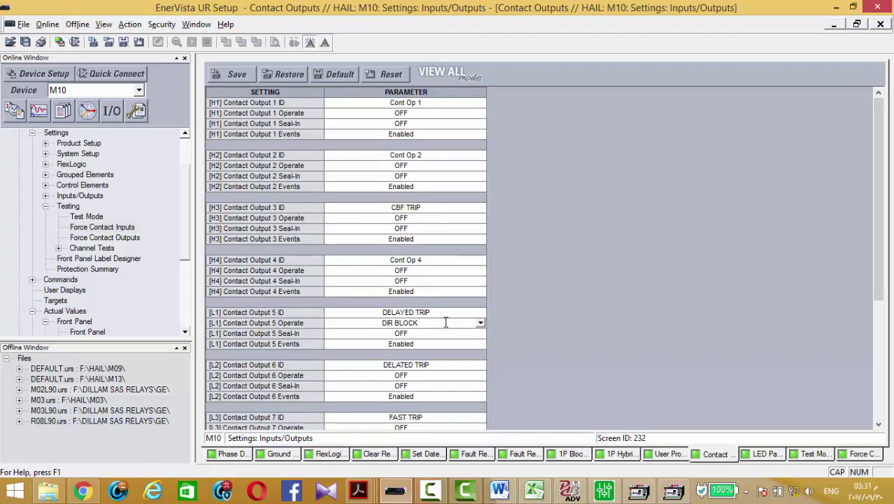
type("OP")
key("Return")
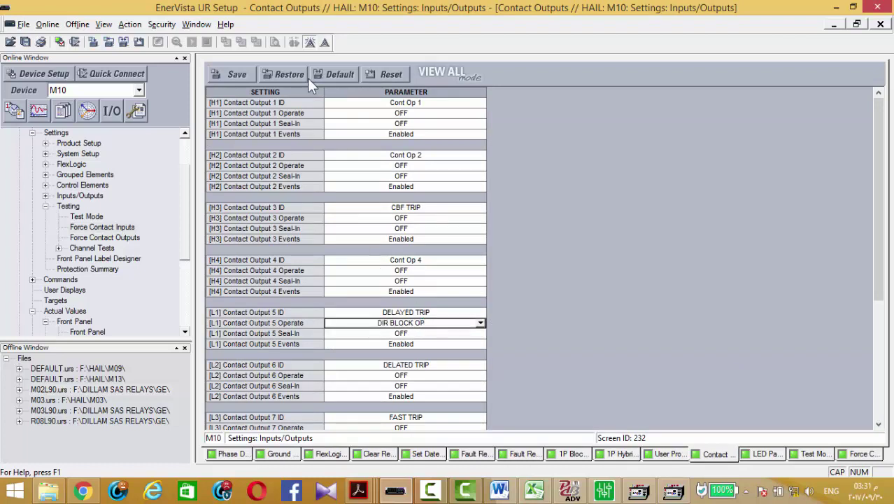
left_click(236, 75)
left_click(457, 274)
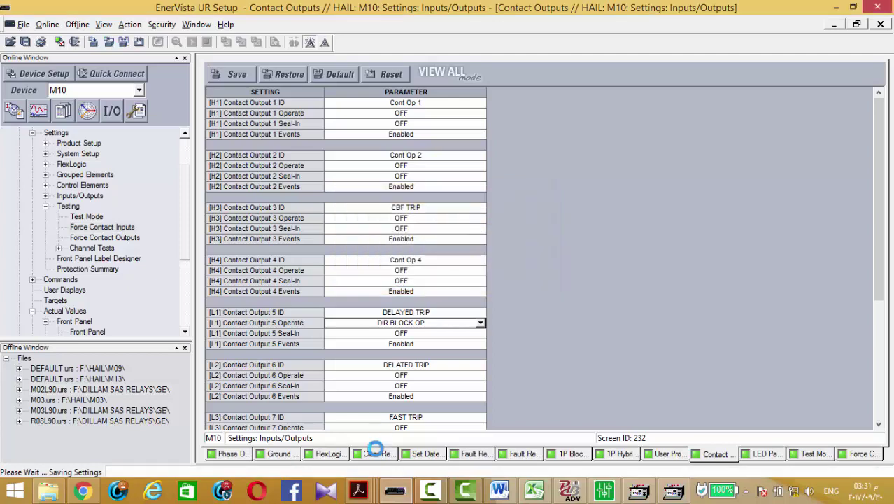
Step: Check the DIR BLOCK OP operand in the blocking scheme logic diagram of the L90 manual in Acrobat Reader
mouse_move(358, 490)
left_click(165, 422)
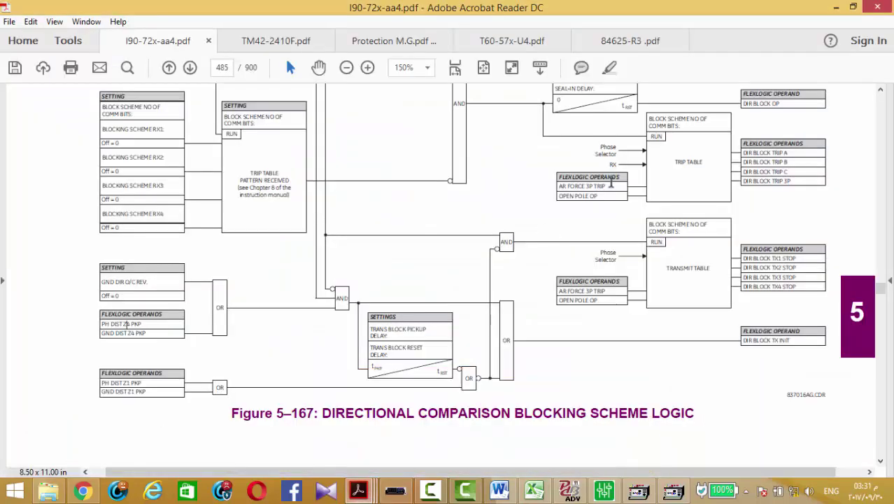
left_click_drag(777, 105, 742, 105)
left_click(833, 6)
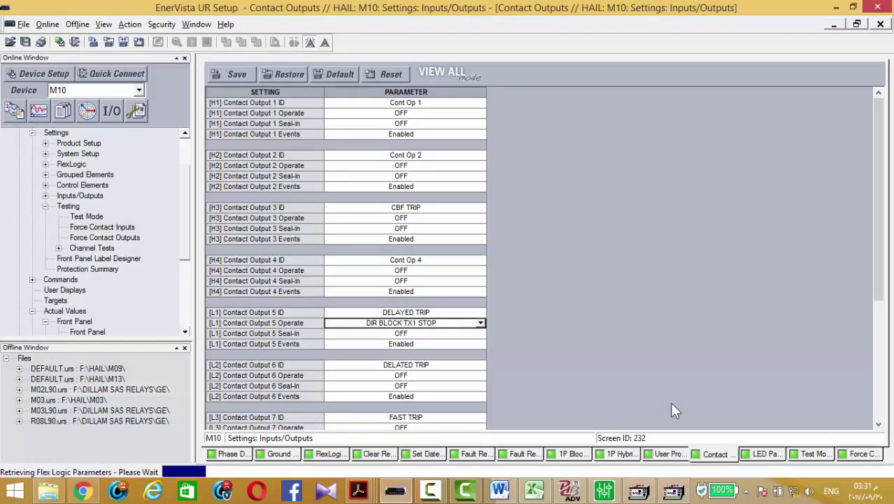
Step: Switch to the relay test sequence program and reduce the number of states to 2
left_click(673, 490)
left_click(246, 189)
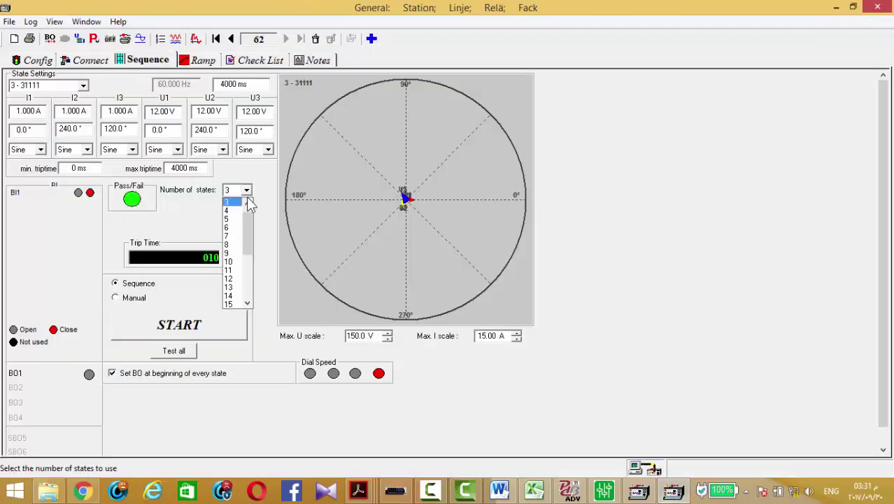
left_click(231, 201)
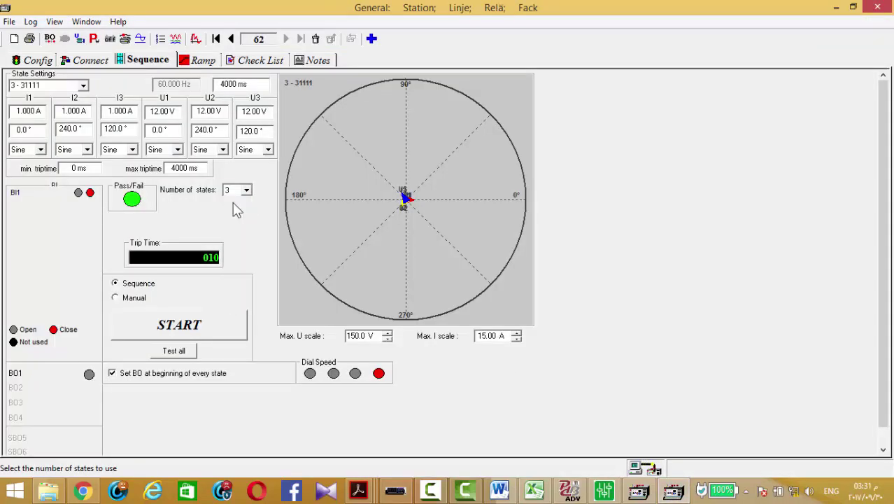
left_click(83, 85)
left_click(46, 98)
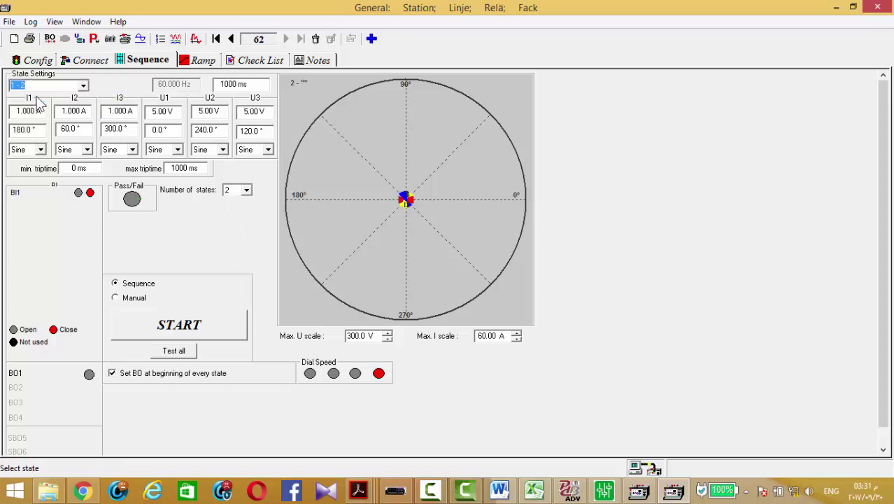
Step: Give state 2 current angles of 0°, 240° and 120° and voltages of 12 V, and run the sequence
left_click(84, 85)
left_click(33, 107)
left_click(30, 126)
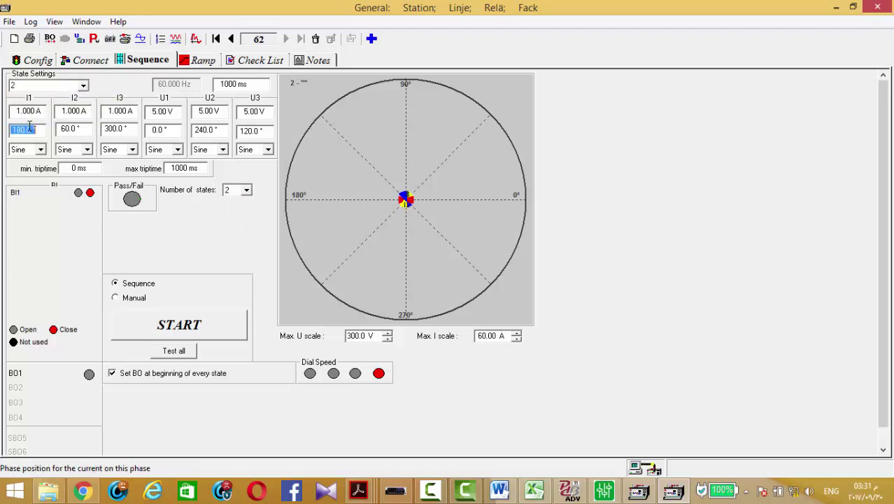
key("Tab")
left_click(162, 114)
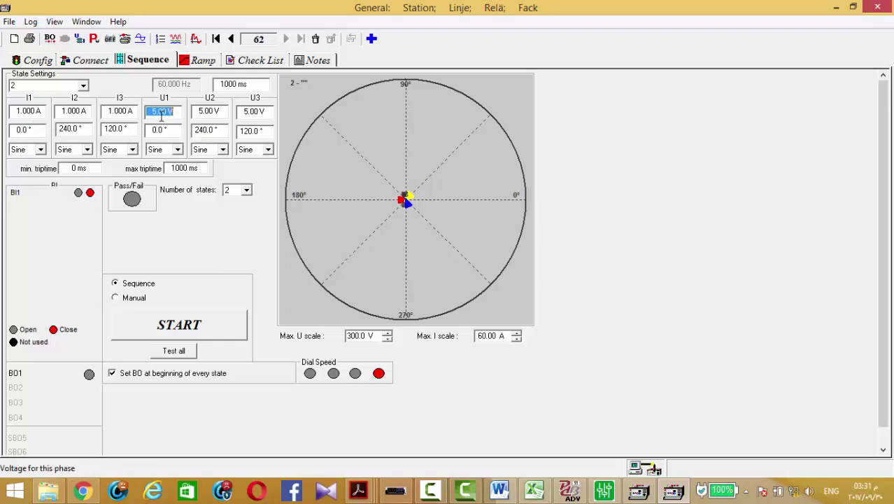
type("12")
key("Tab")
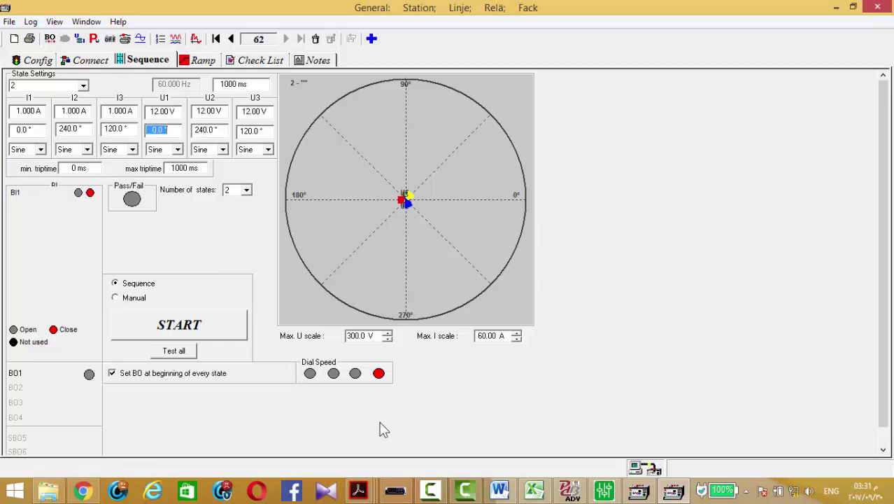
left_click(216, 325)
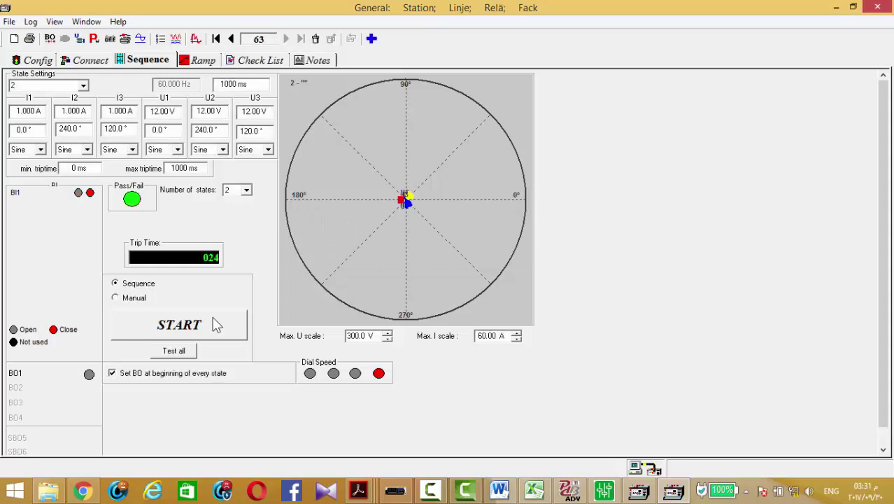
Step: Force contact input M.CB CLS CMD (L7c) to Closed in EnerVista UR Setup, save it, and rerun the sequence in the test program
key("alt+Tab")
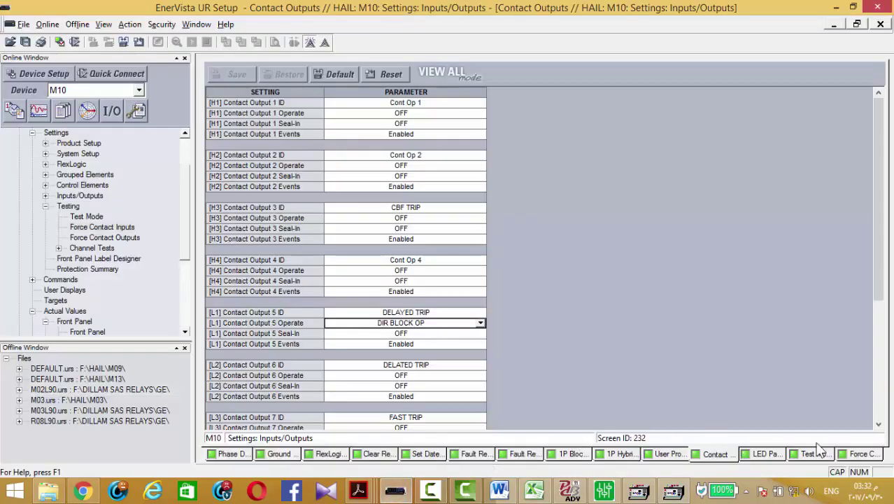
left_click(850, 455)
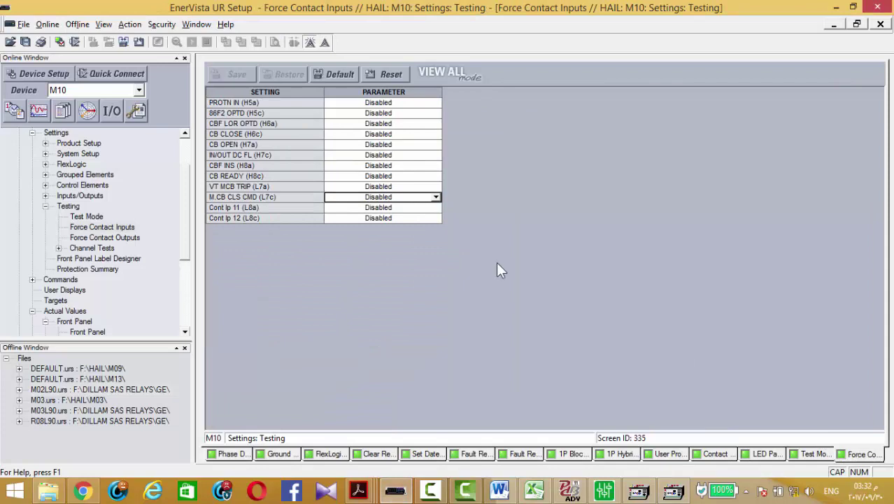
left_click(434, 197)
left_click(345, 224)
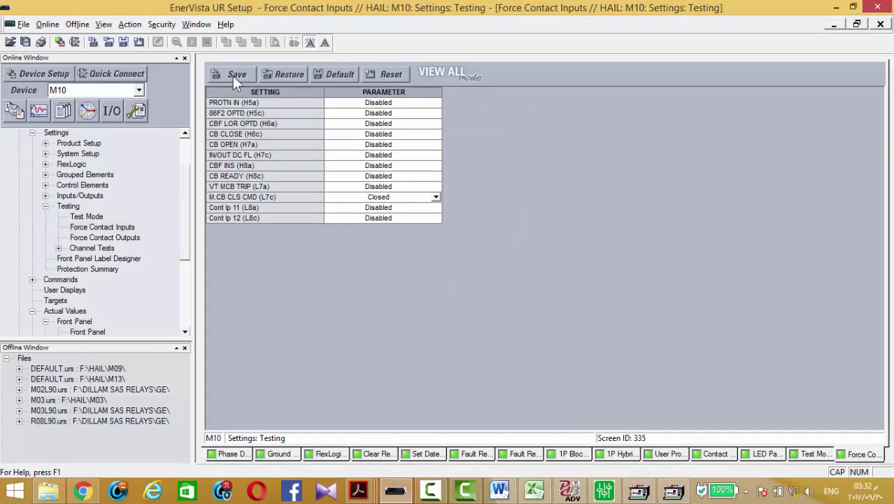
left_click(232, 75)
left_click(457, 274)
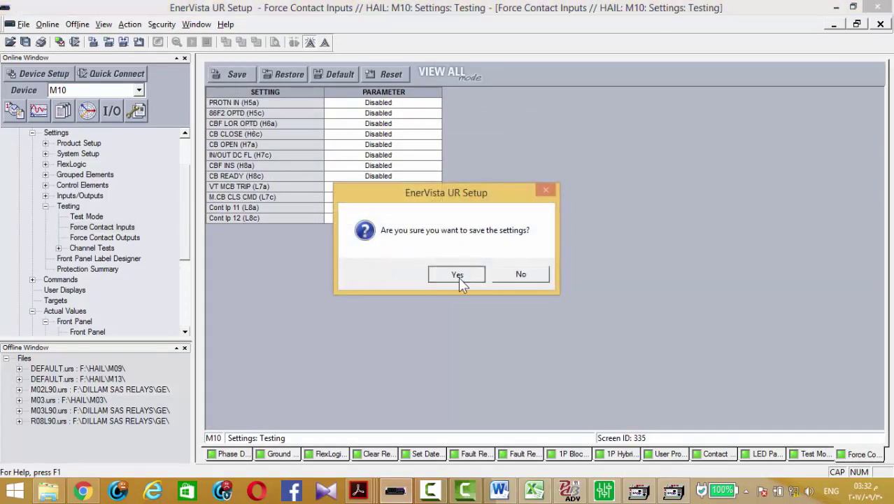
left_click(672, 489)
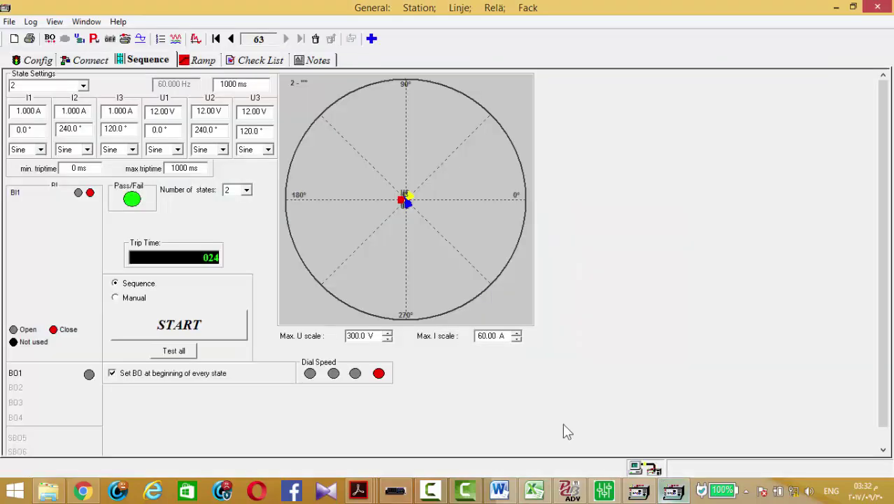
left_click(225, 330)
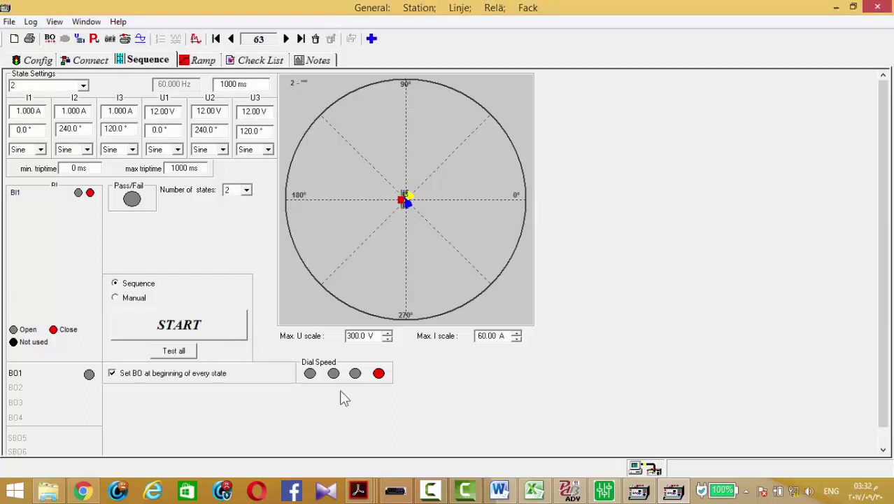
Step: Switch to EnerVista UR Setup, set Contact Output 5 Operate (L1) to DIR BLOCK TX INIT, and save the settings
key("alt+Tab")
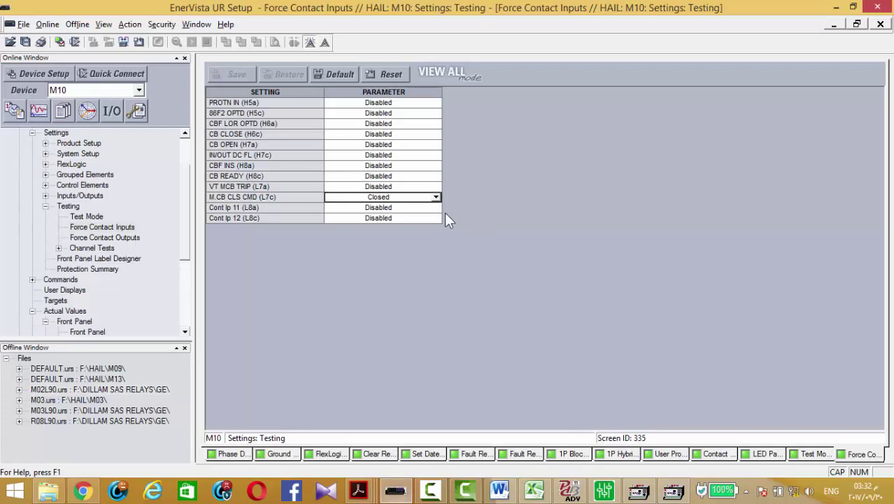
left_click(728, 454)
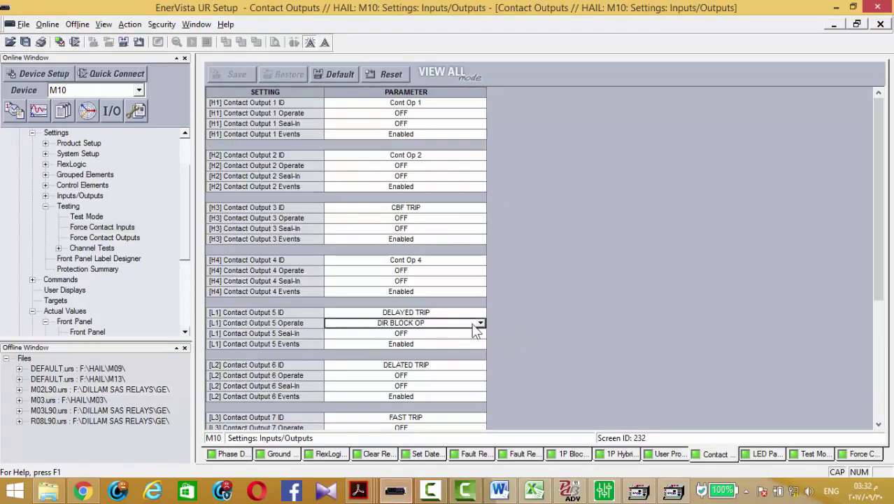
left_click(448, 326)
left_click(445, 321)
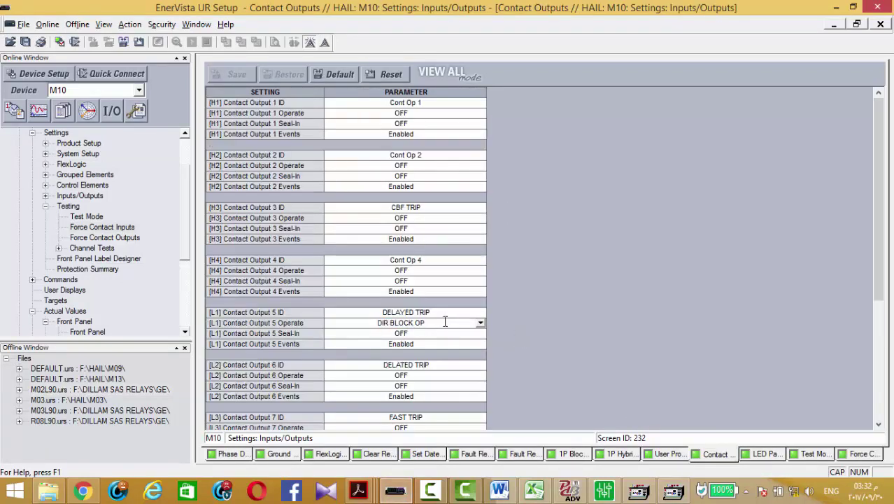
key("BackSpace")
key("BackSpace")
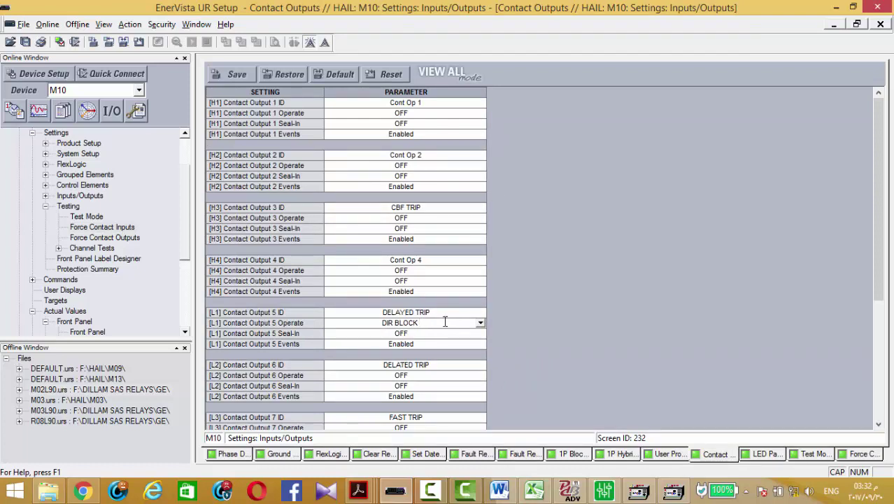
type("TX INIT")
key("Return")
left_click(239, 75)
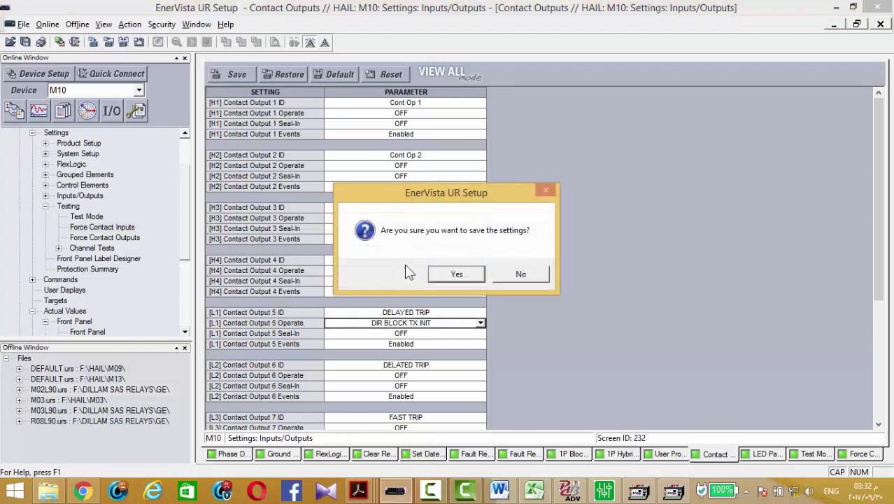
left_click(449, 271)
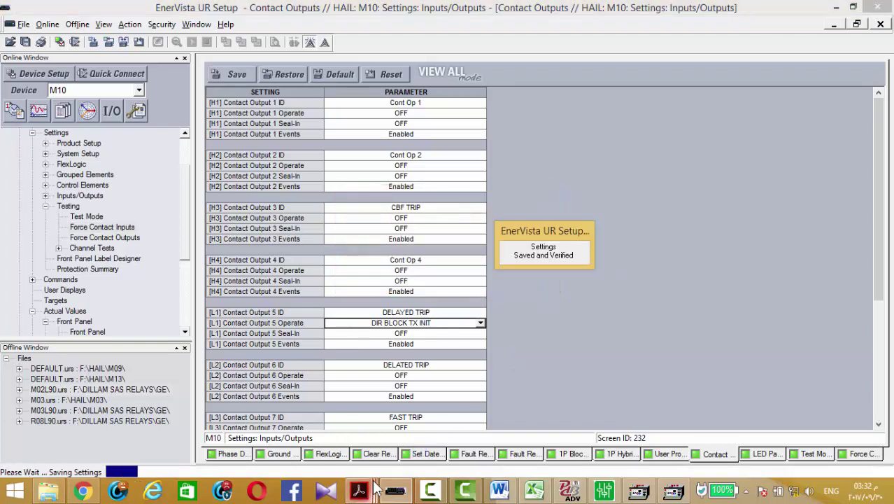
Step: Switch to the L90 manual in Acrobat Reader and examine the PH DIST Z4 PKP operand in the directional comparison blocking scheme logic
mouse_move(358, 490)
left_click(176, 434)
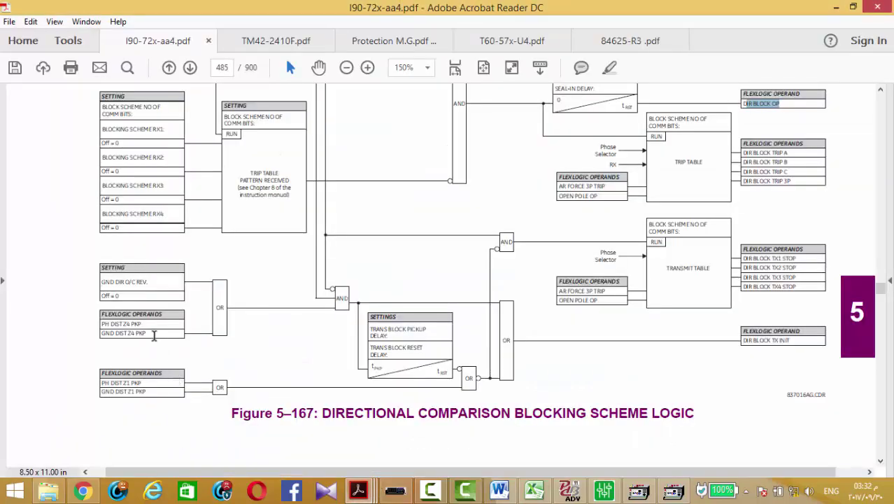
left_click_drag(146, 326, 112, 324)
left_click(69, 331)
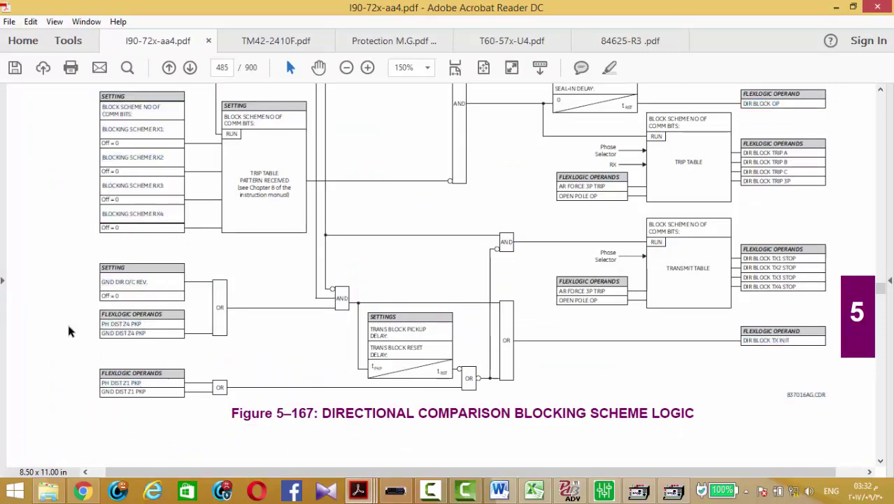
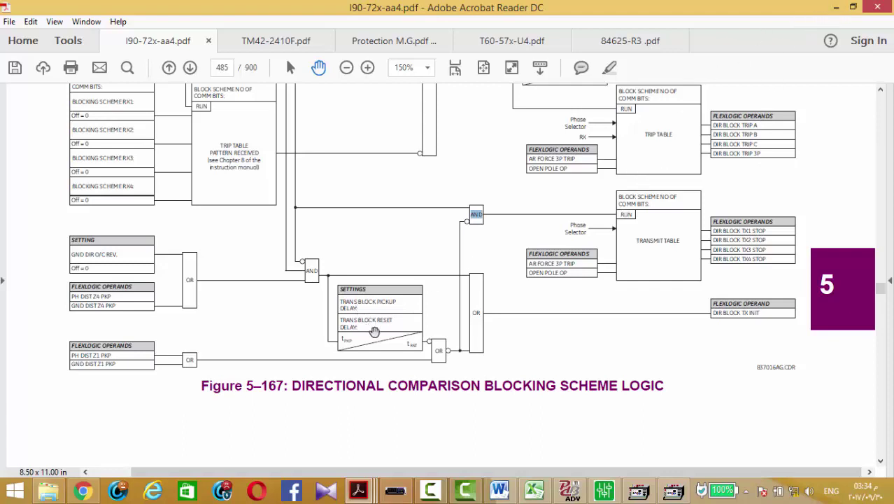
left_click(836, 7)
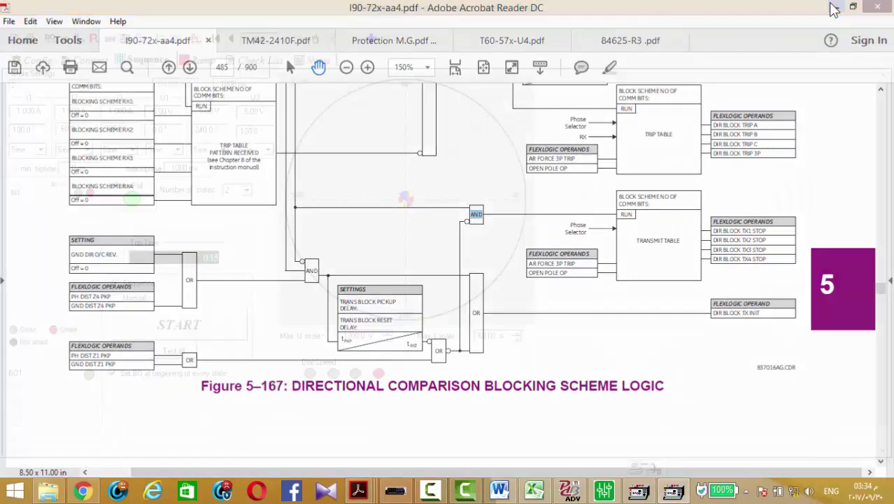
Step: In EnerVista UR Setup, set the 1P Blocking Scheme's Transient Block Pickup Delay and Reset Delay to 1.000 s and save the settings
left_click(395, 489)
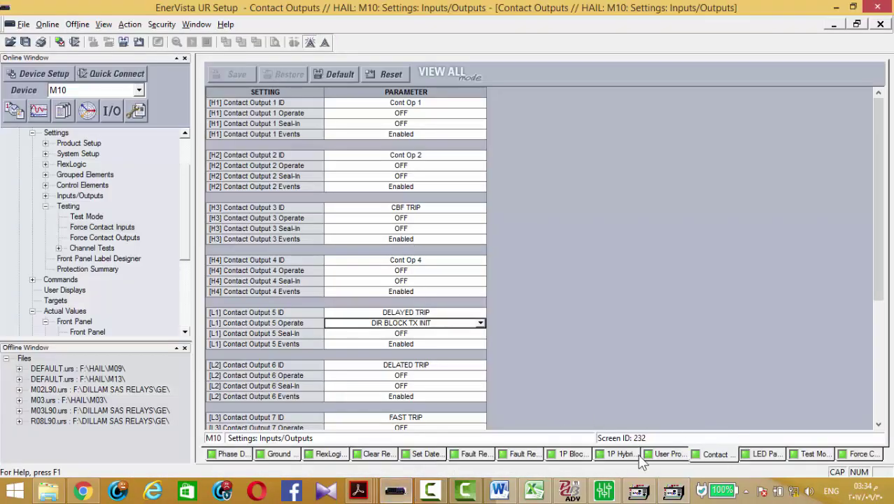
left_click(560, 453)
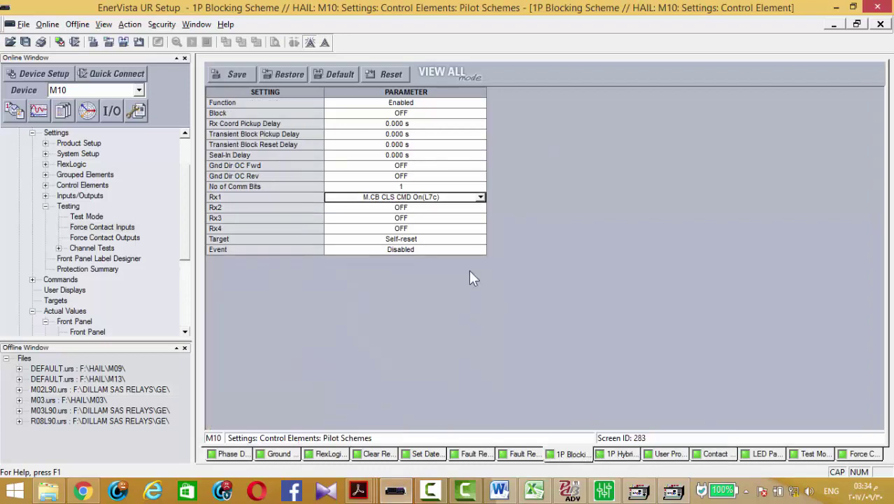
left_click(385, 134)
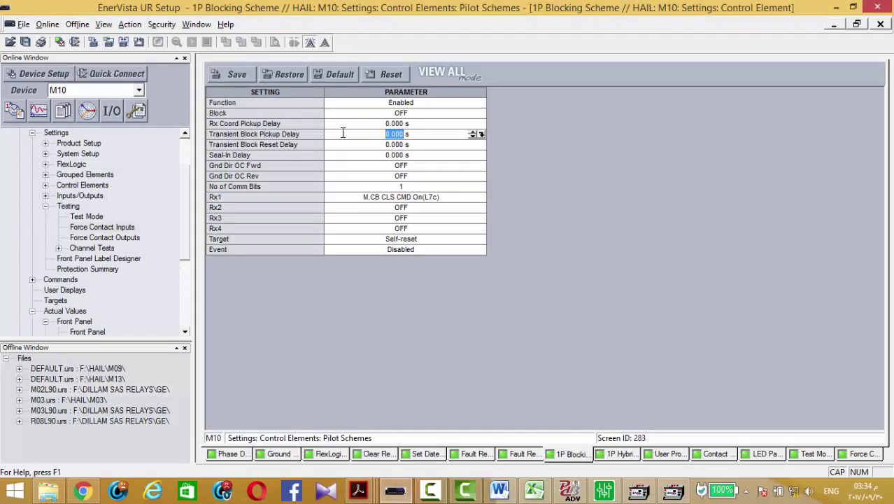
type("1")
left_click(396, 145)
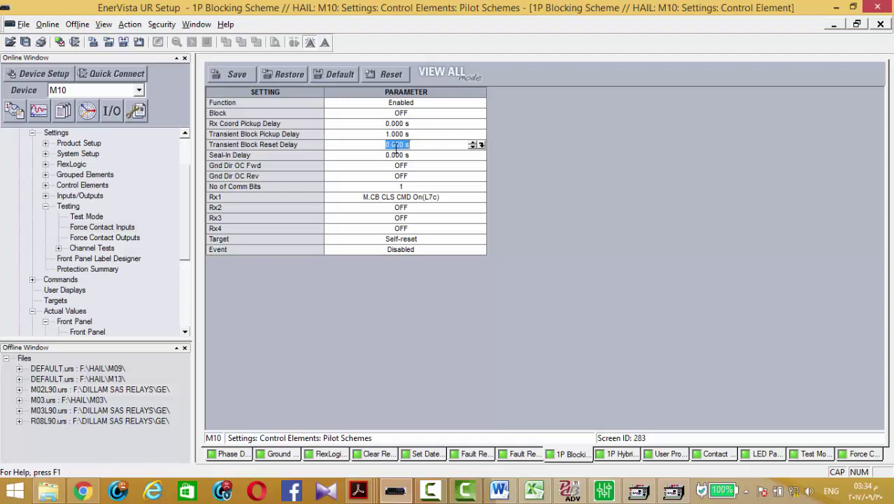
key("Return")
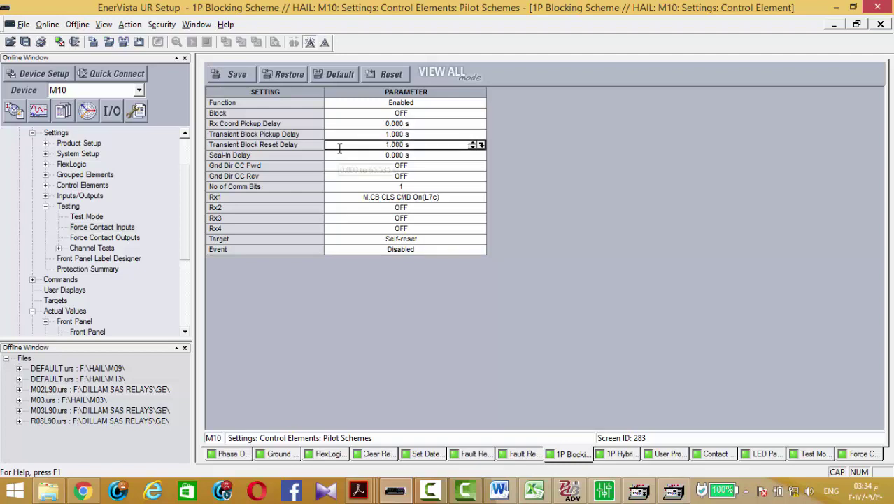
left_click(235, 77)
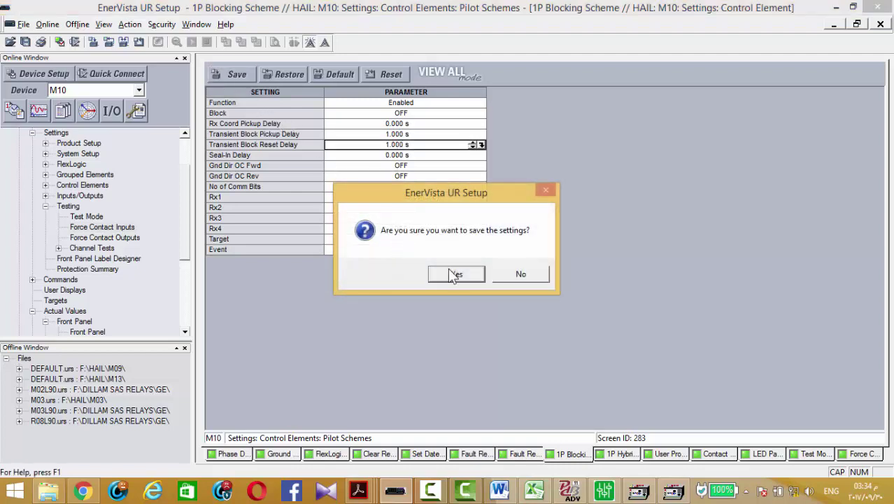
left_click(453, 275)
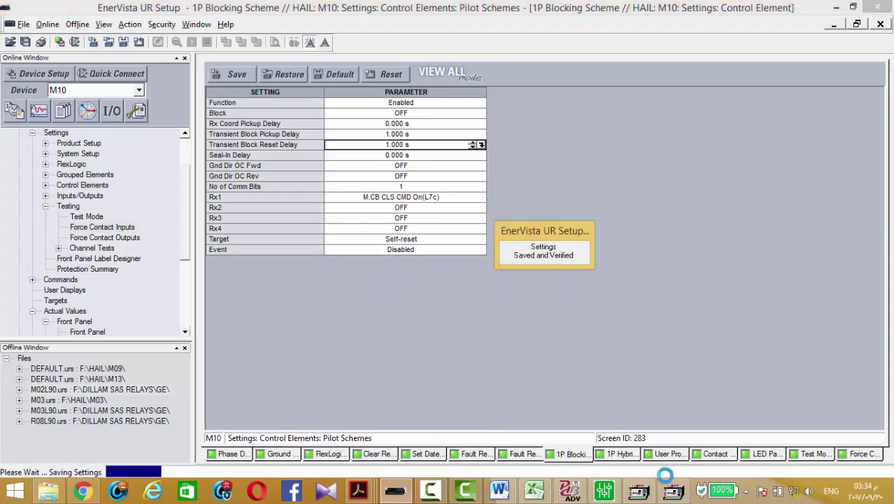
Step: Switch to the relay test sequence program, set the number of states to 3, and give state 2 a duration of 1100 ms
left_click(673, 490)
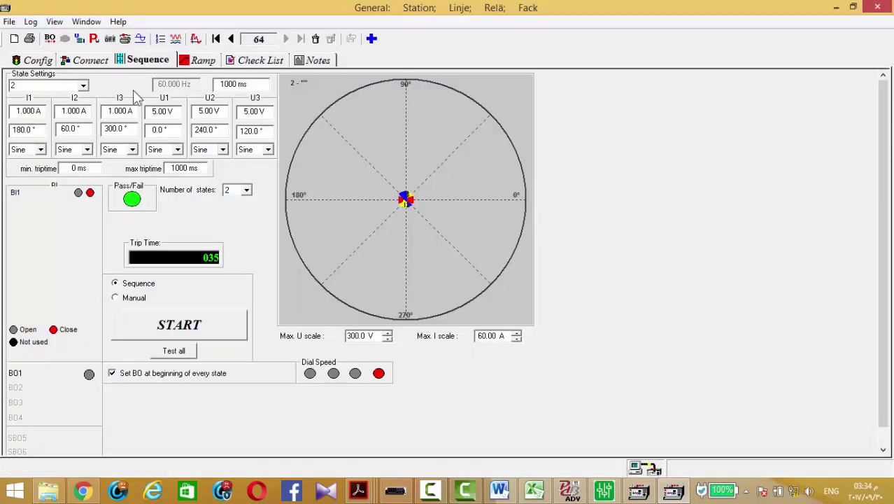
double_click(39, 130)
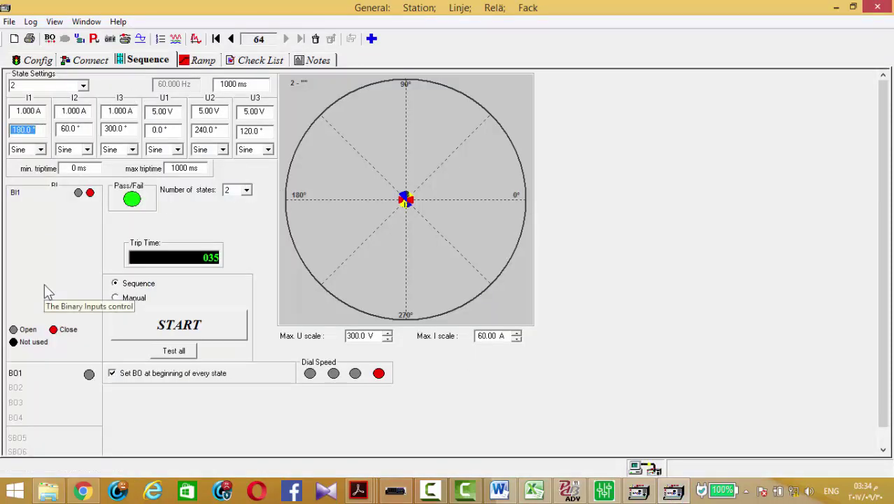
left_click(246, 194)
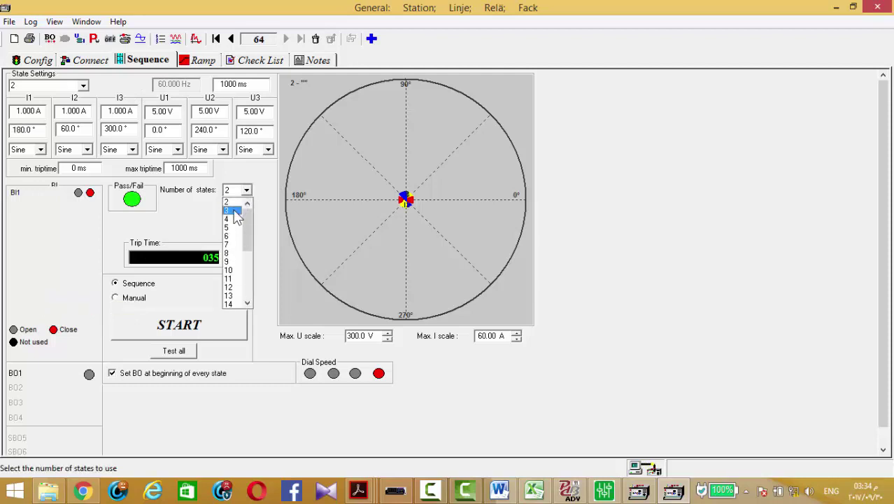
left_click(235, 214)
double_click(38, 131)
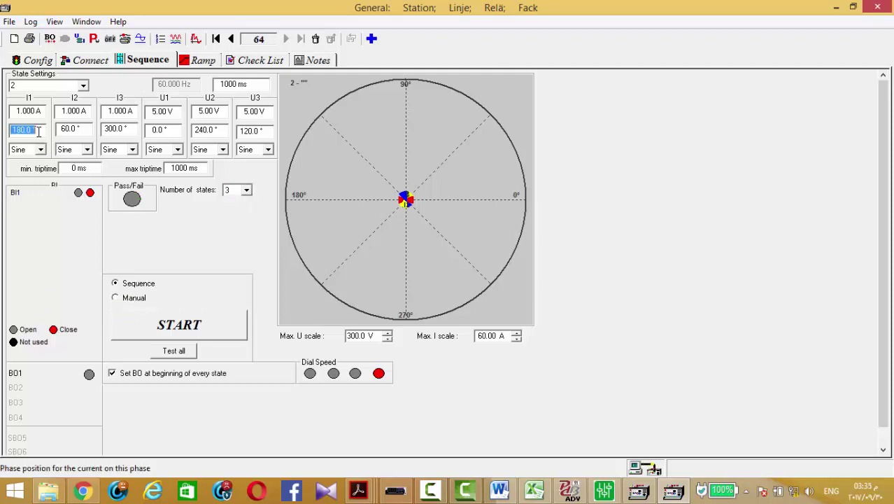
left_click(83, 85)
left_click(27, 115)
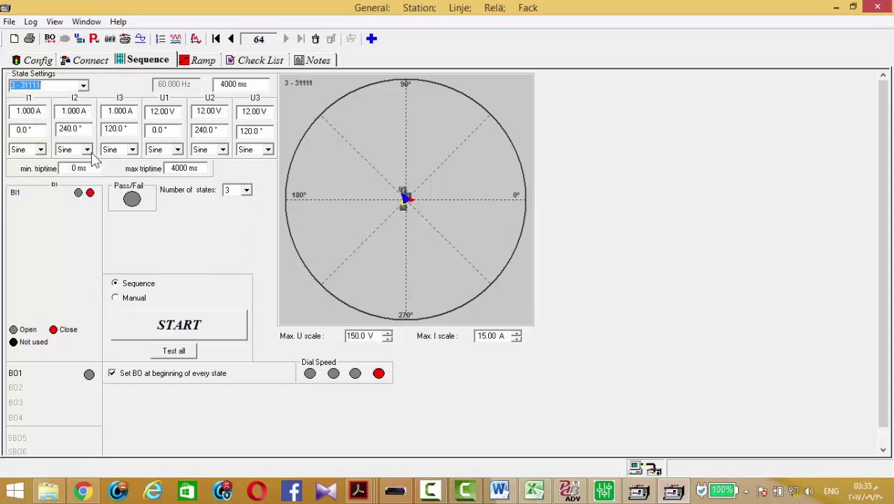
left_click(83, 85)
left_click(32, 105)
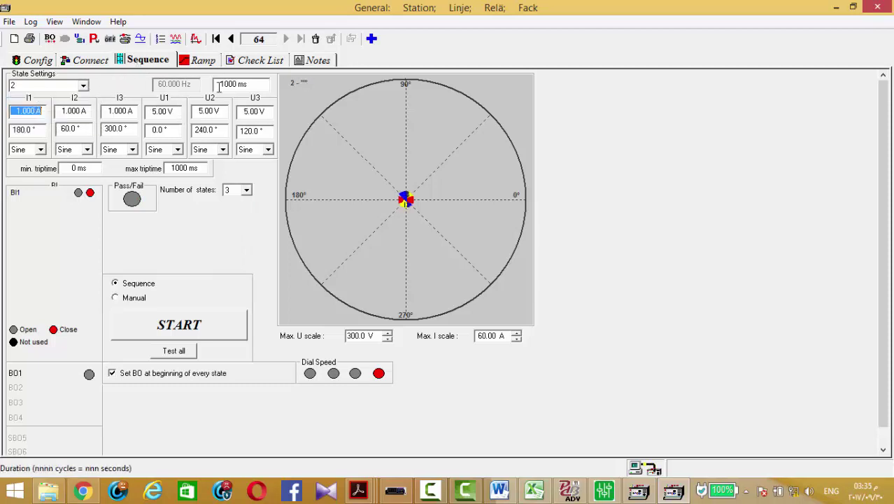
double_click(226, 84)
type("1")
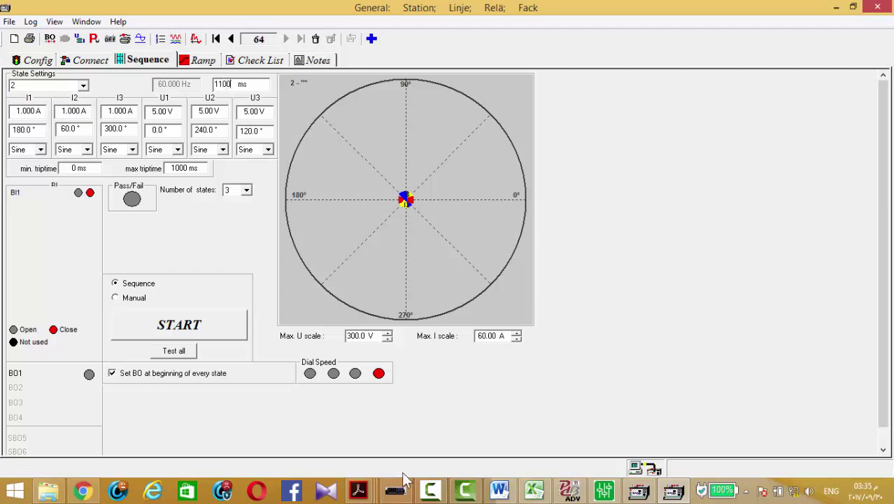
Step: Switch to EnerVista UR Setup, set Contact Output 5 Operate (L1) to DIR BLOCK TX1 STOP, and save the settings
left_click(405, 495)
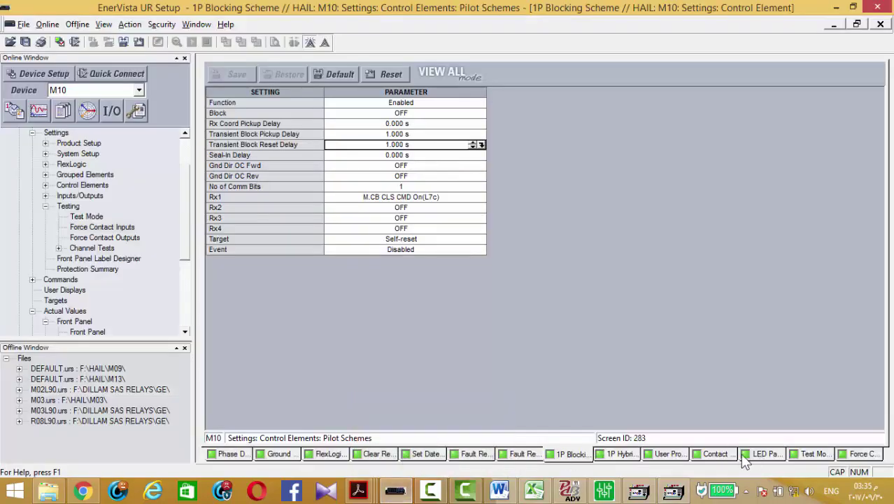
left_click(715, 454)
left_click(447, 321)
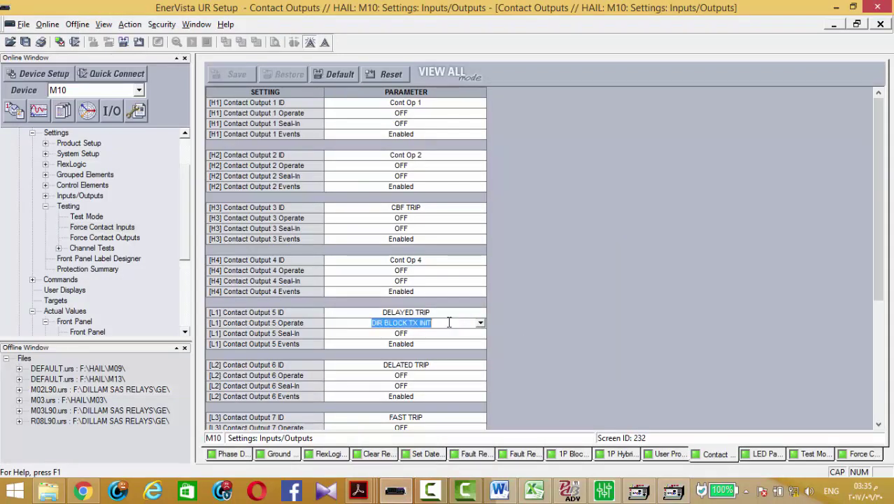
key("BackSpace")
key("BackSpace")
key("BackSpace")
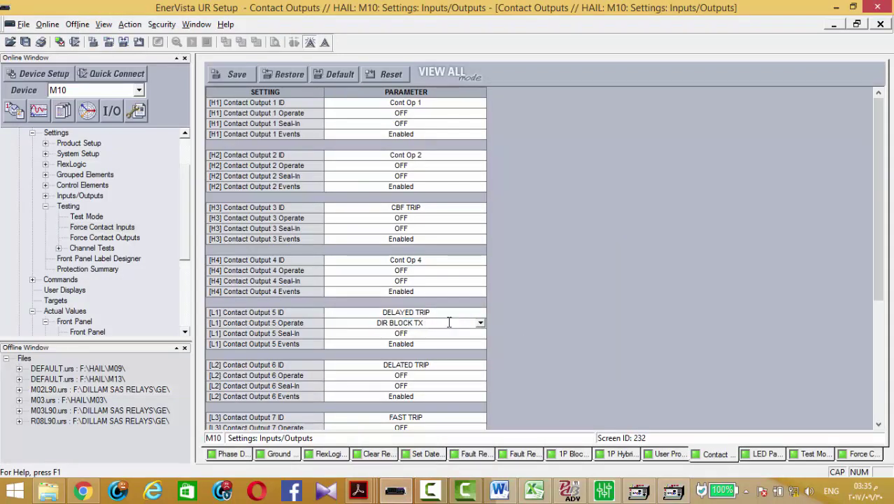
type("1 STOP")
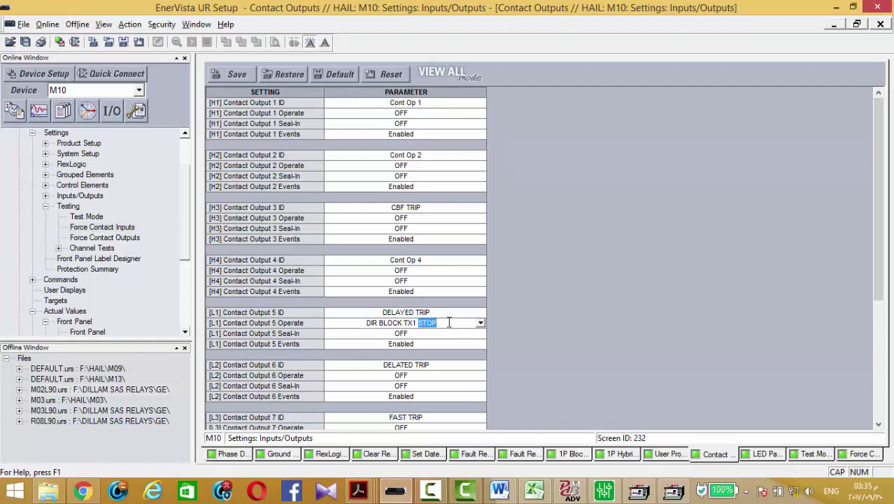
key("Return")
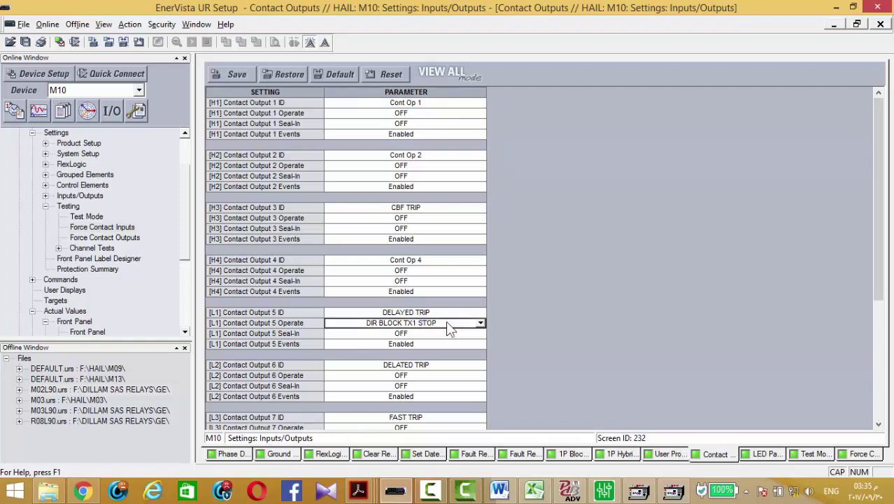
left_click(225, 73)
left_click(456, 275)
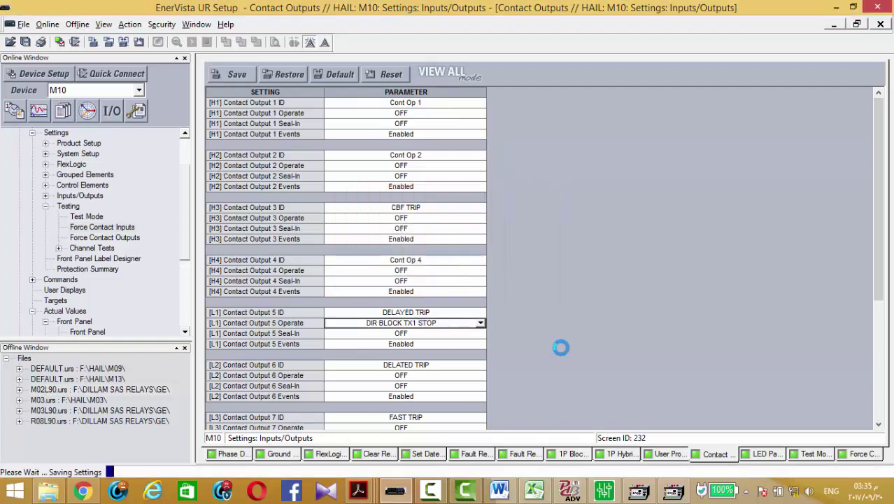
Step: Return to the relay test sequence program, review the settings of states 2 and 3, and run the three-state sequence
key("alt+Tab")
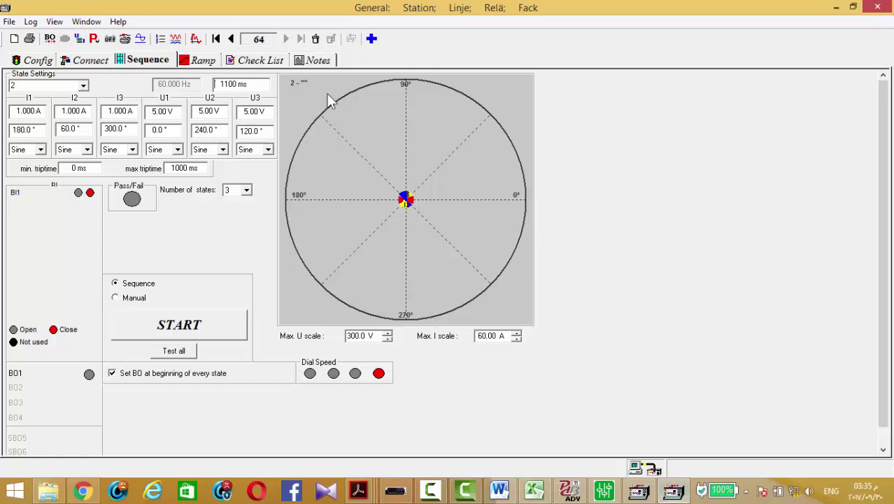
double_click(248, 84)
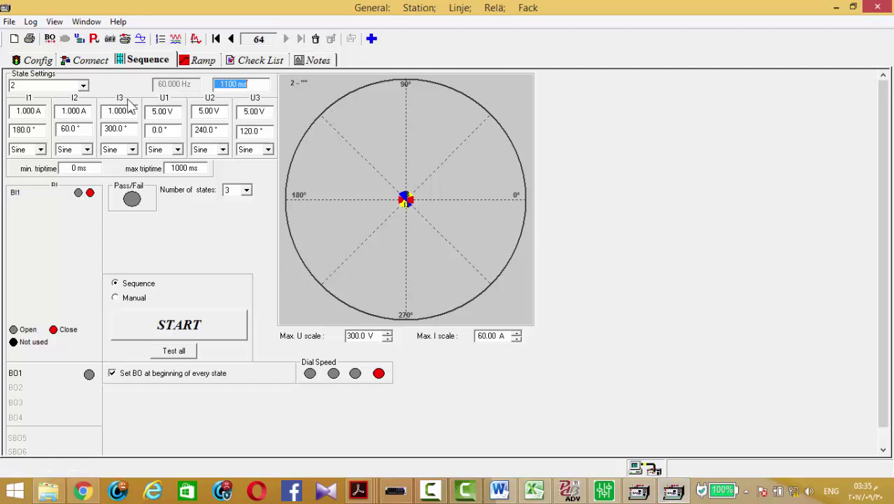
left_click(83, 86)
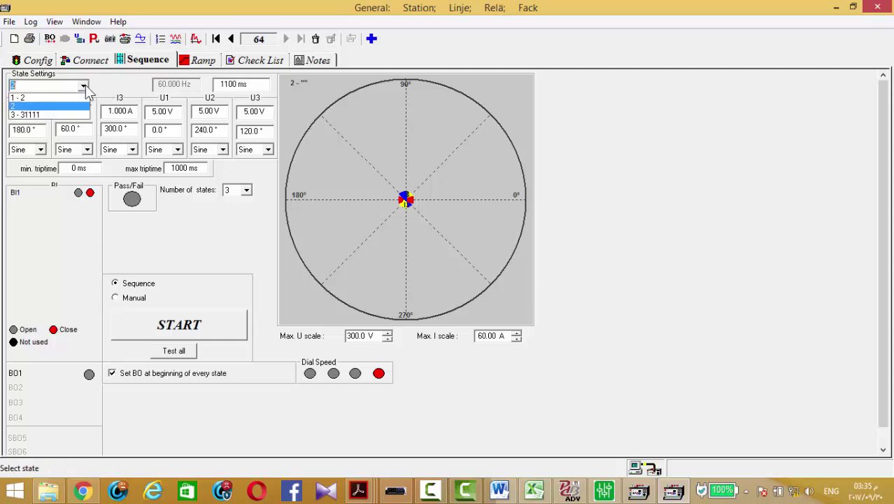
left_click(33, 112)
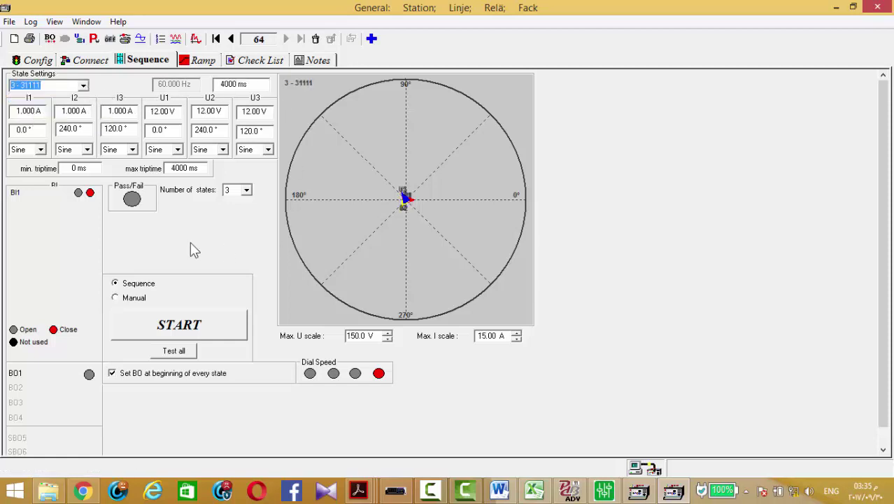
left_click(228, 327)
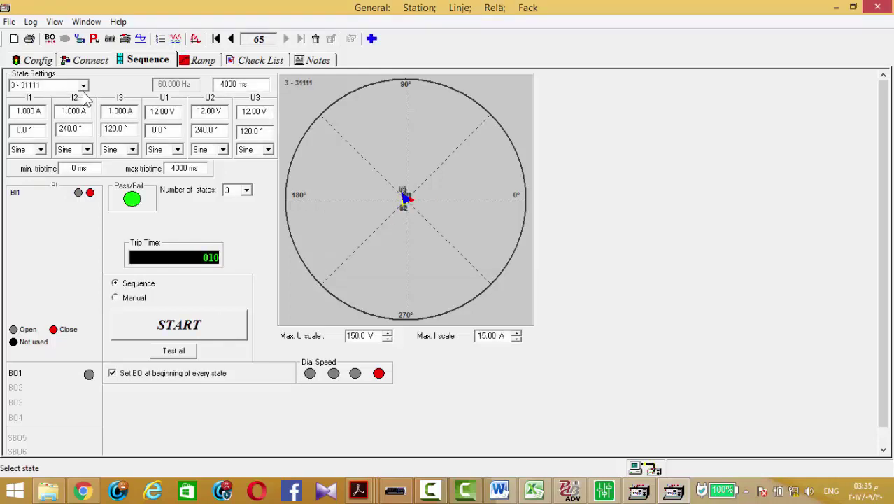
Step: Bring up state 2's settings and switch to EnerVista UR Setup to check the 1P Blocking Scheme's transient block delays
left_click(83, 86)
left_click(83, 86)
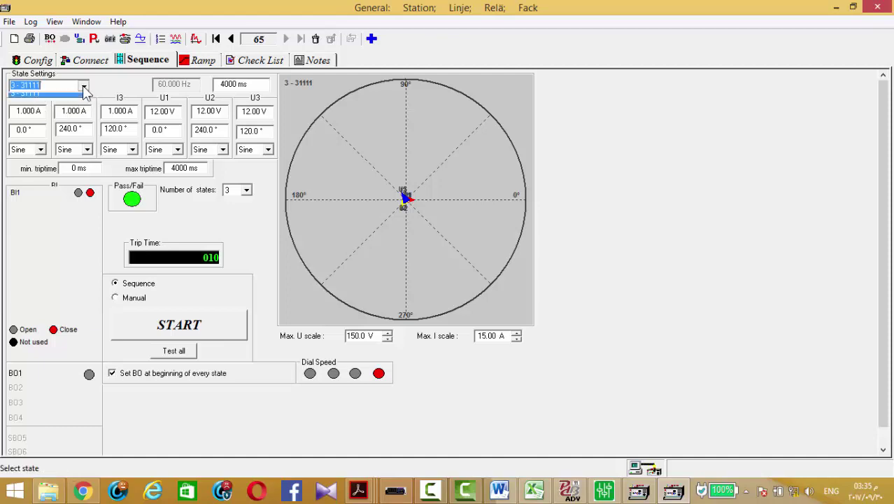
left_click(42, 107)
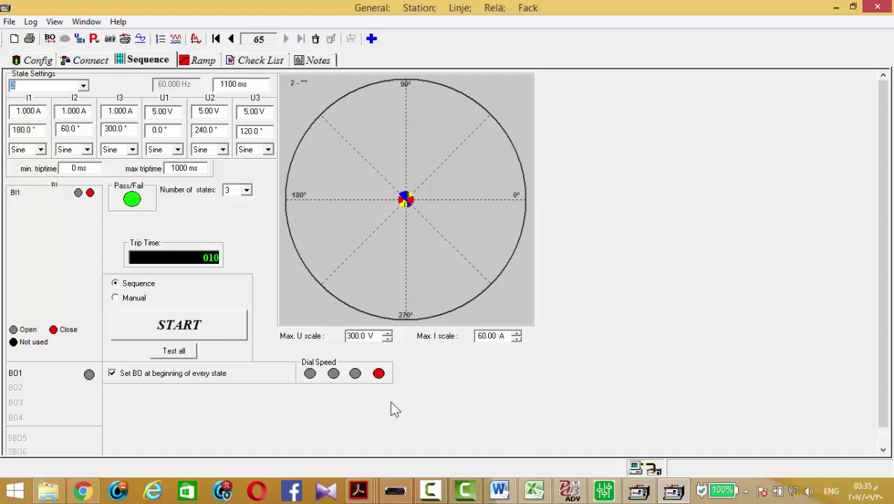
left_click(395, 490)
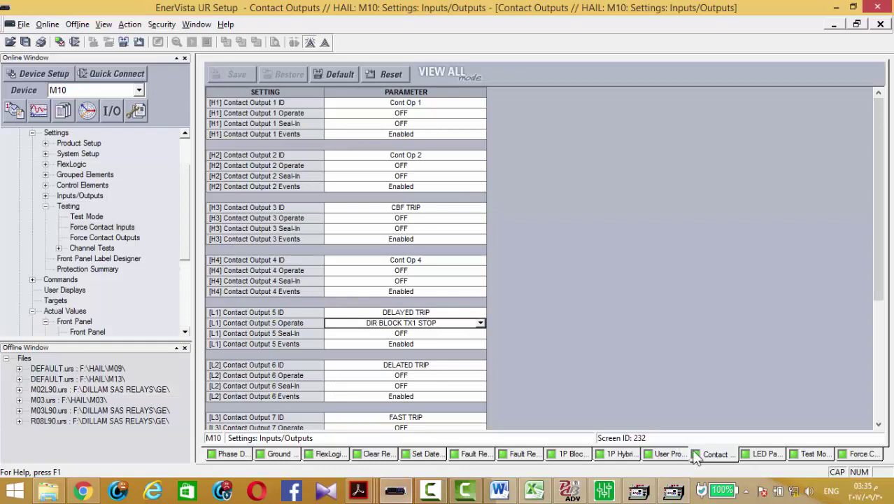
left_click(587, 455)
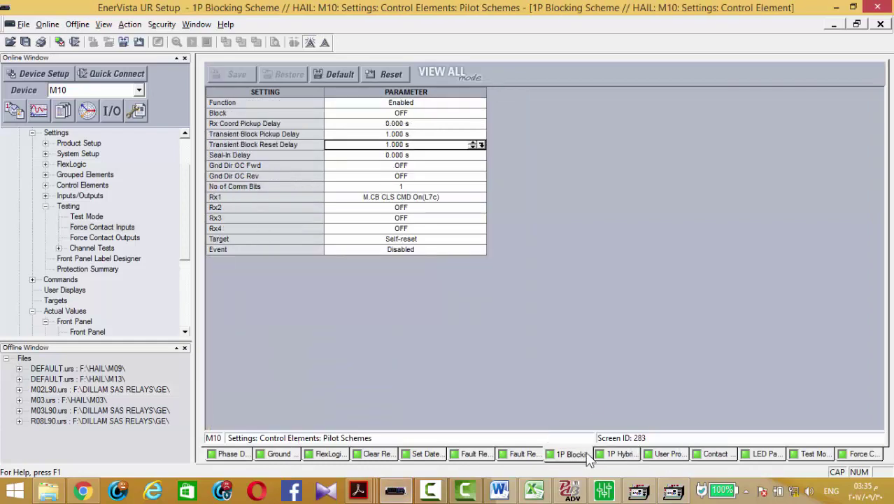
Step: Return to the relay test sequence program, set state 2's duration to 1200 ms, and run the sequence
left_click(836, 7)
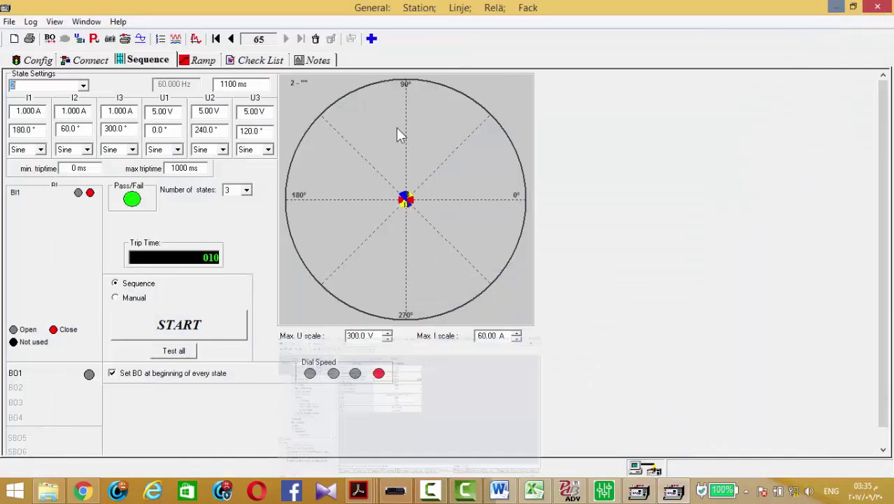
double_click(222, 84)
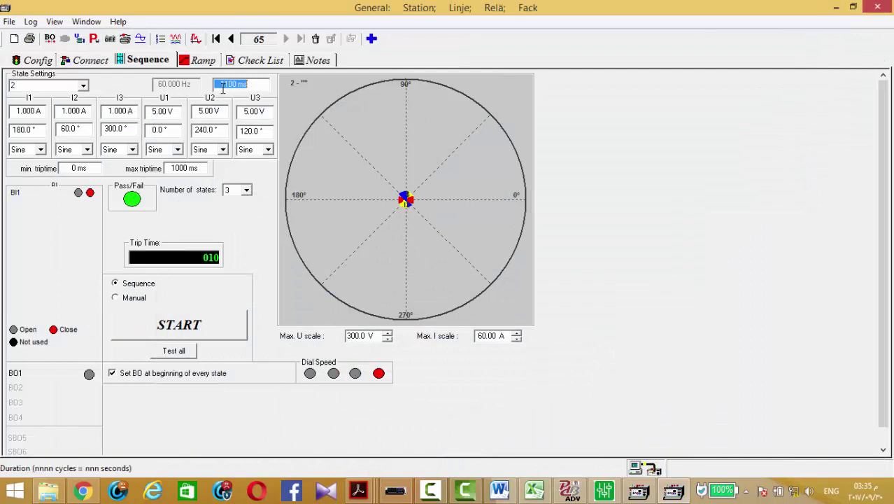
type("1")
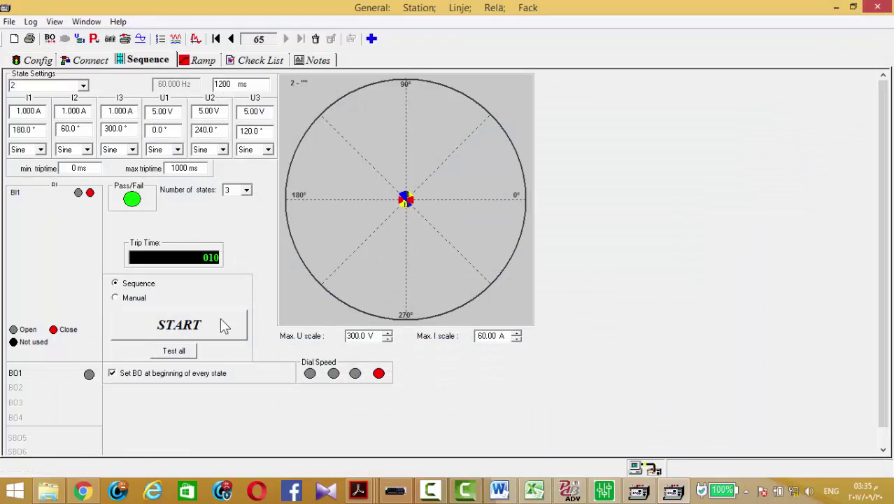
left_click(221, 329)
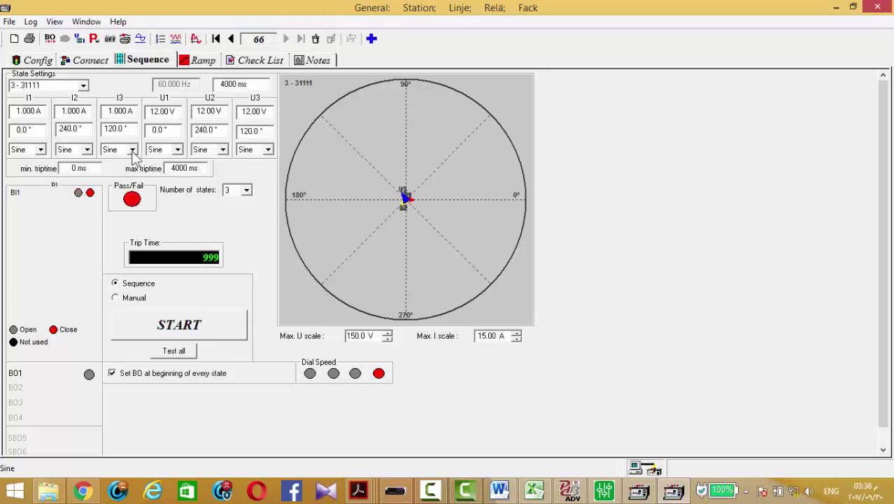
Step: Set state 2's maximum trip time to 1200 ms and rerun the three-state sequence
left_click(83, 85)
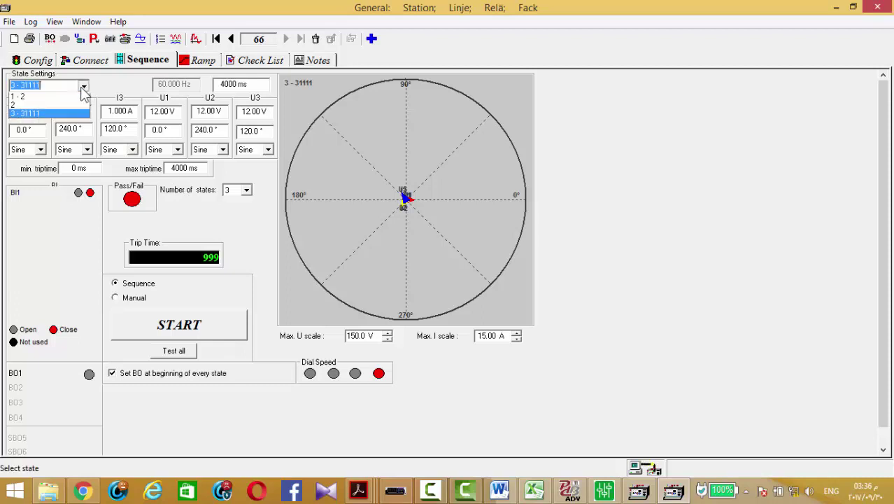
left_click(39, 107)
left_click(180, 172)
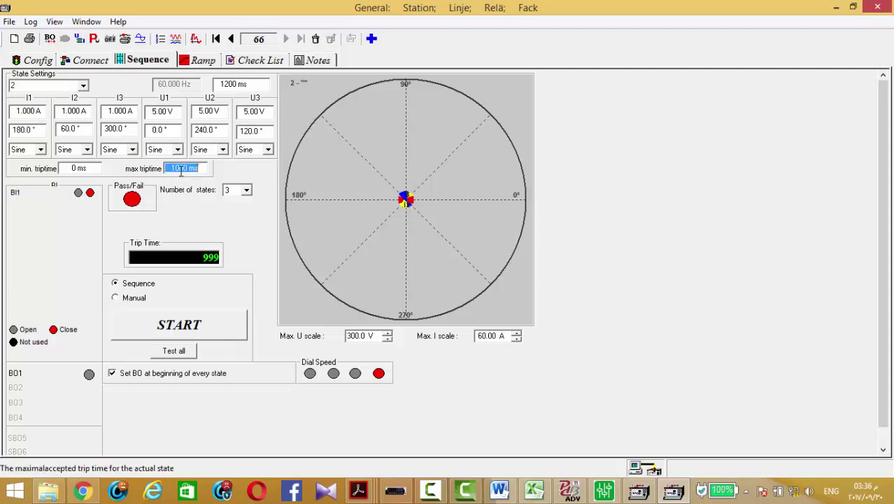
type("1200")
key("Tab")
left_click(216, 324)
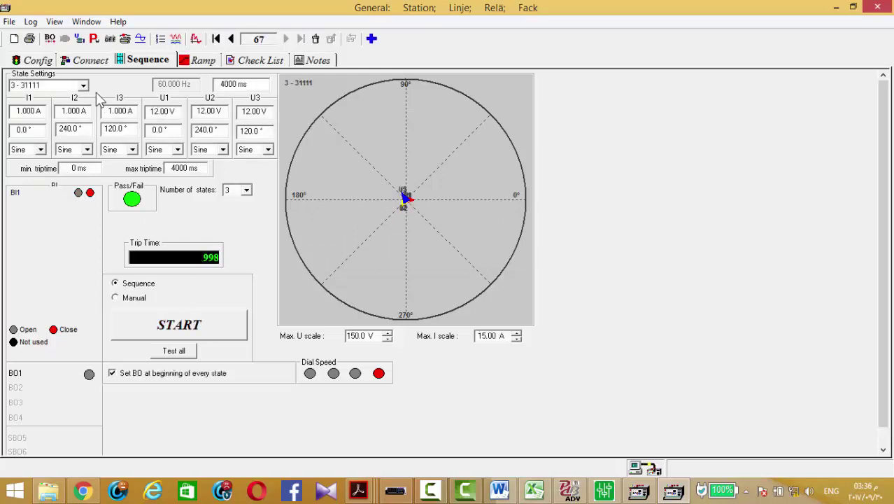
Step: Shorten state 2's duration to 1100 ms and run the sequence again
left_click(83, 85)
left_click(42, 105)
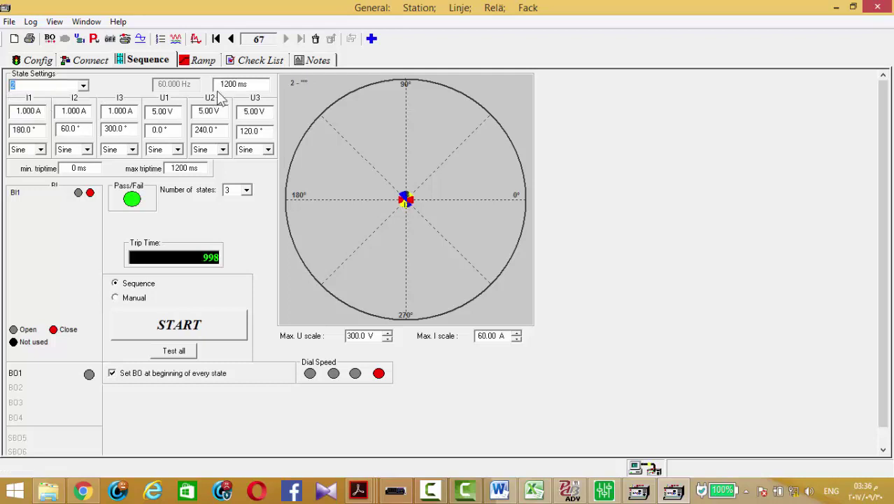
key("Tab")
type("1100")
key("Tab")
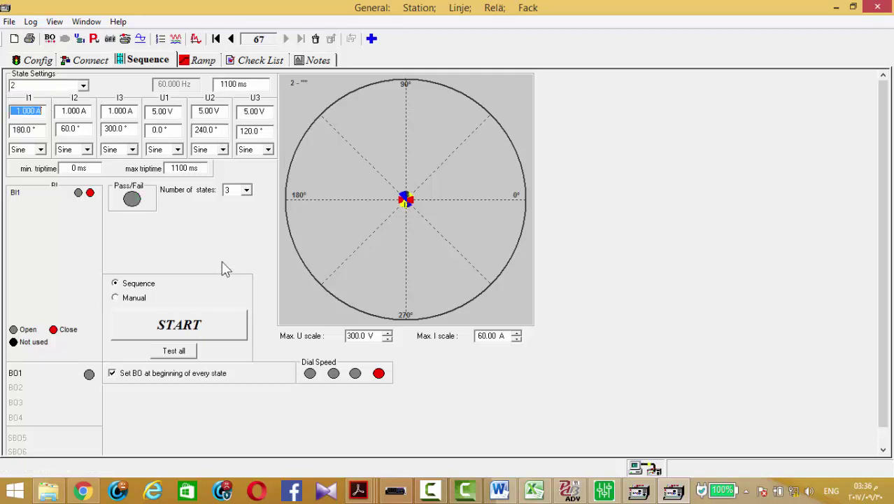
left_click(225, 338)
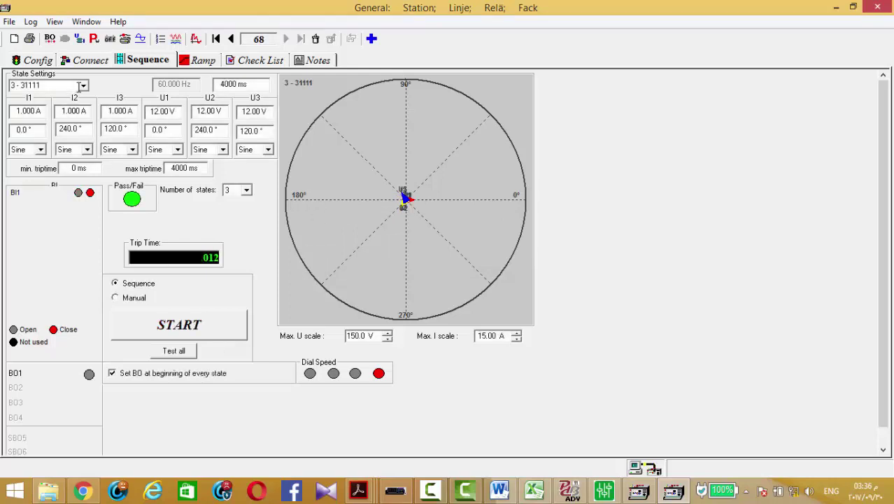
Step: Set both the duration and the maximum trip time of state 2 to 1150 ms and run the sequence
left_click(79, 87)
left_click(35, 104)
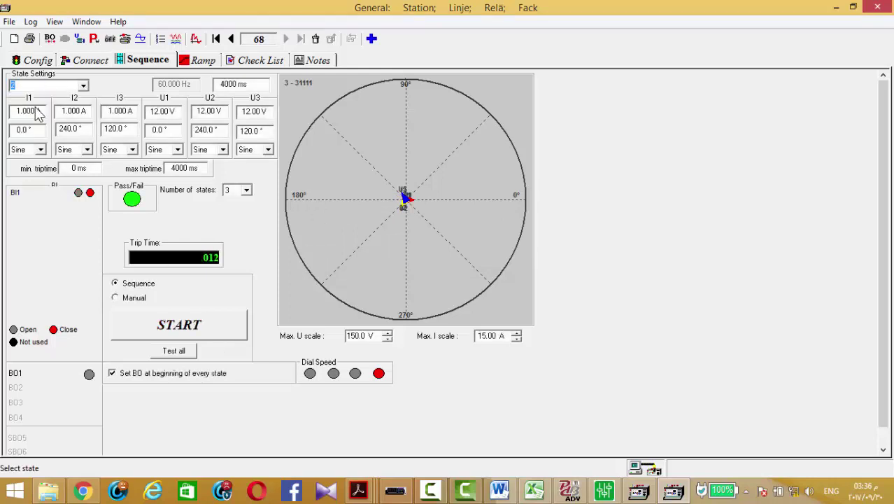
double_click(234, 84)
type("1")
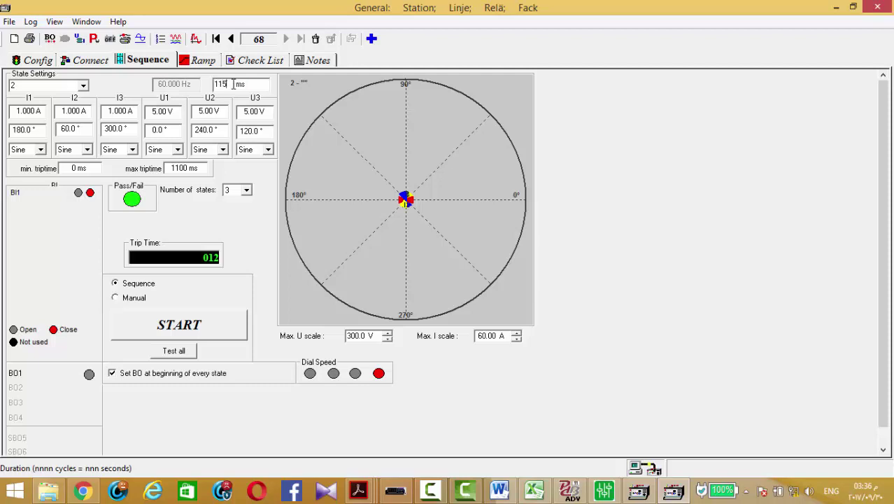
double_click(185, 168)
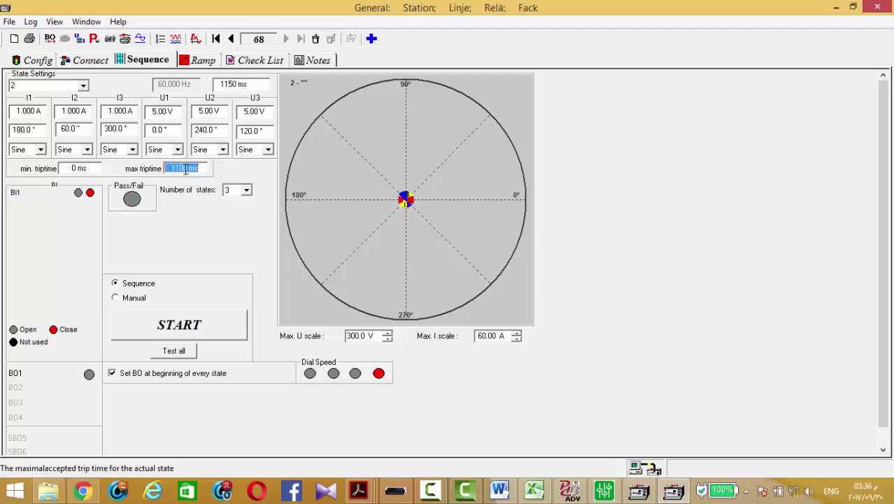
type("1150")
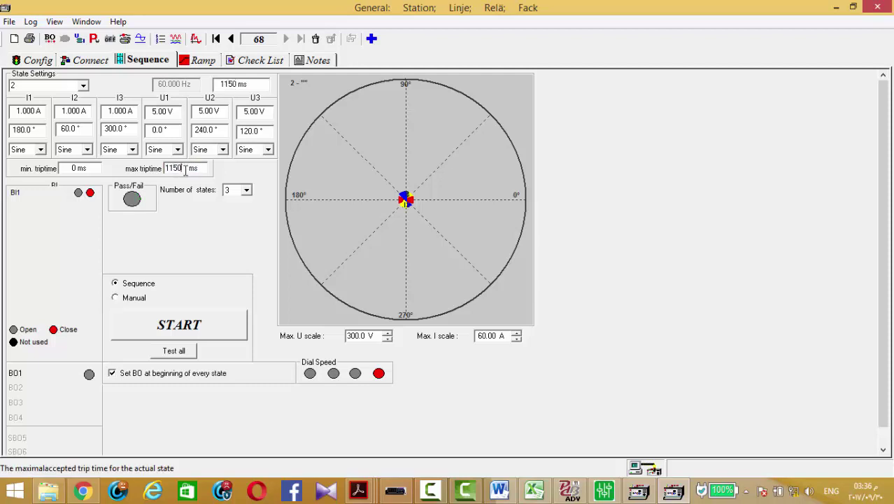
left_click(201, 324)
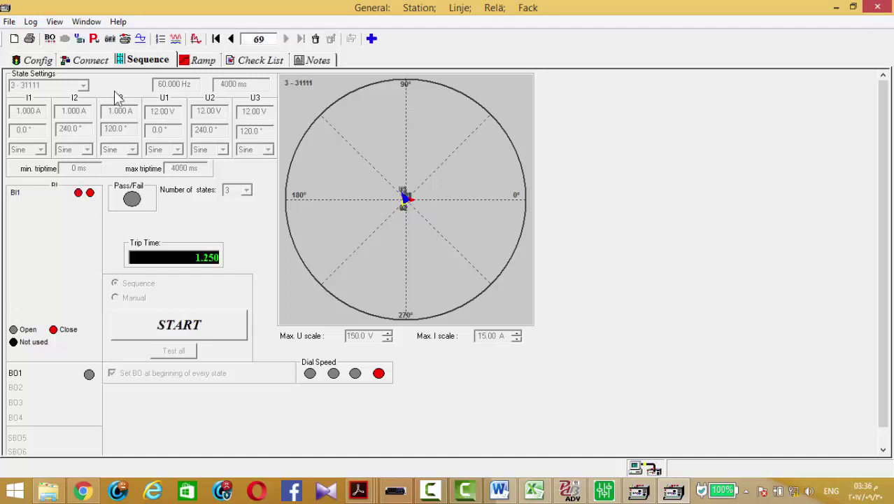
Step: Raise state 2's duration to 1200 ms and run the three-state sequence
left_click(84, 86)
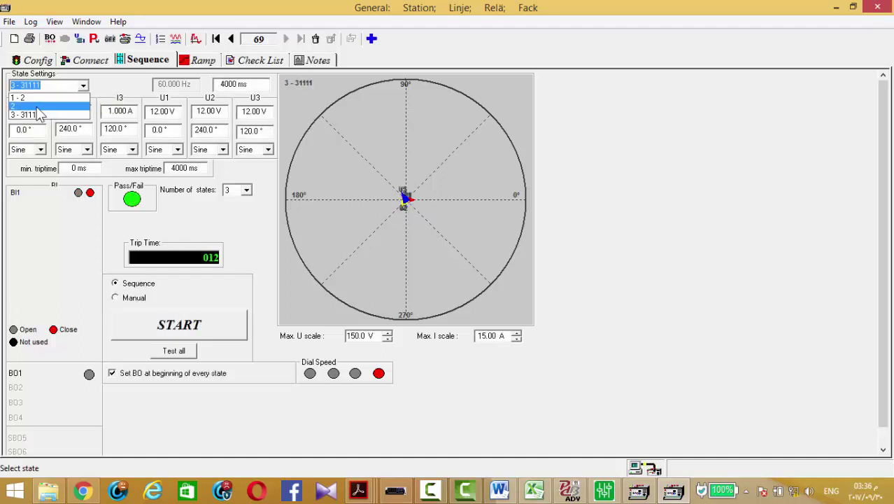
left_click(28, 103)
left_click(224, 85)
type("12")
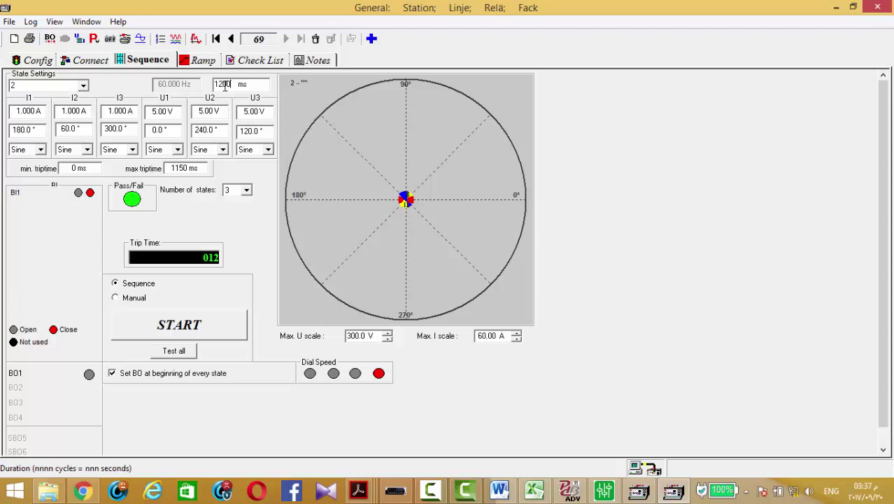
left_click(218, 322)
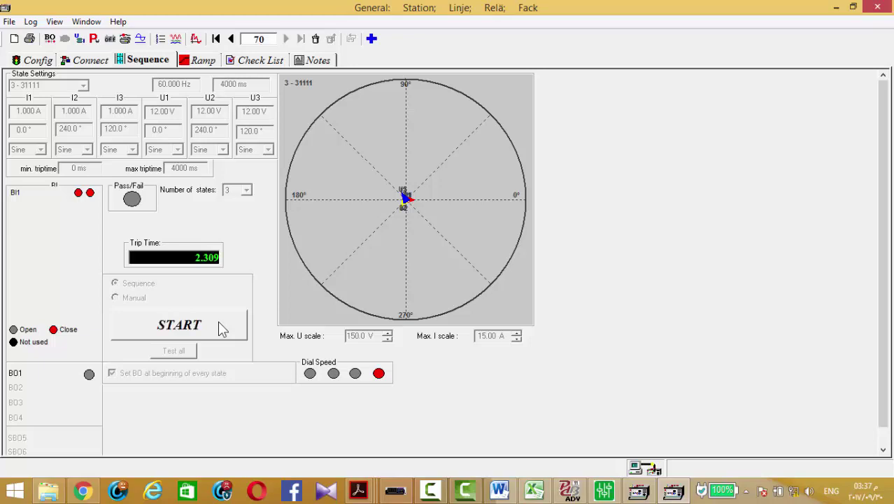
Step: Switch to EnerVista UR Setup and check the Transient Block Pickup Delay of the 1P Blocking Scheme
left_click(421, 486)
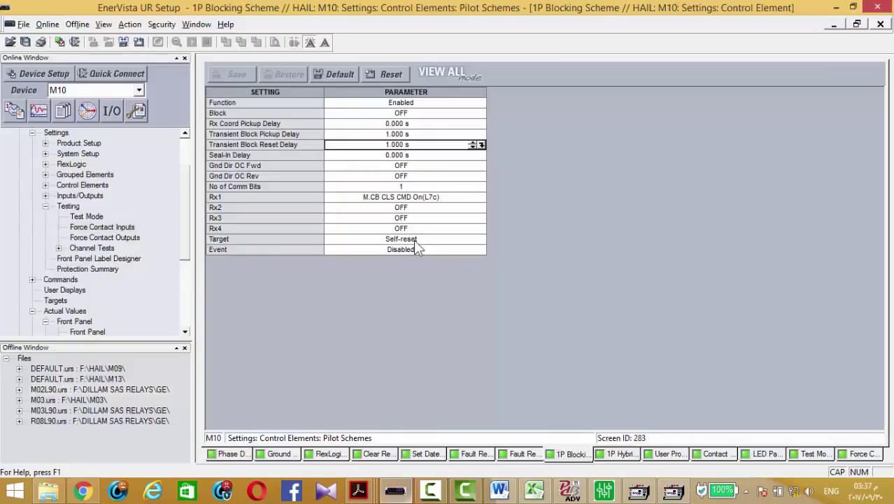
left_click(402, 133)
left_click_drag(410, 134, 375, 135)
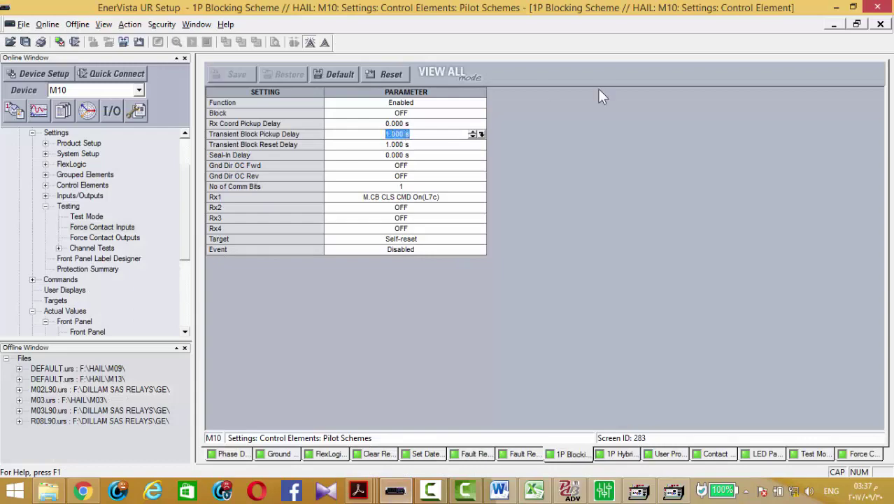
Step: Return to the relay test sequence program and set state 2's maximum trip time to 1200 ms, keeping the U2 waveform as Sine
key("alt+Tab")
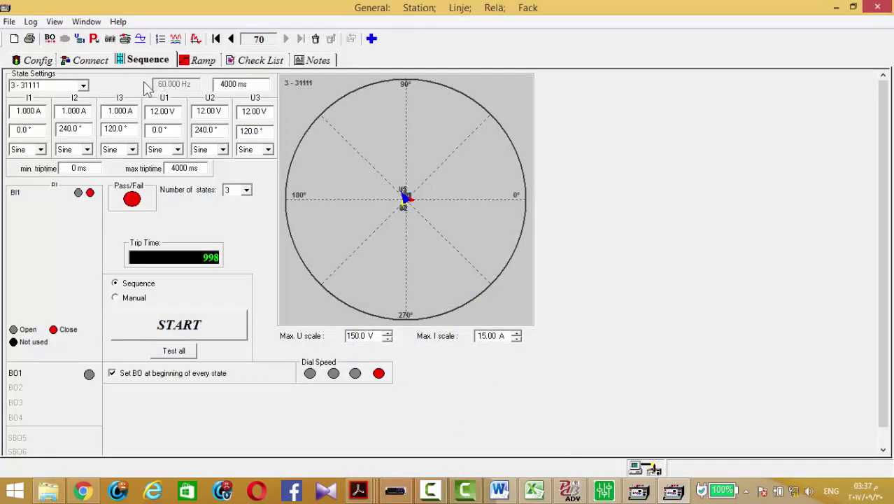
left_click(83, 84)
left_click(28, 102)
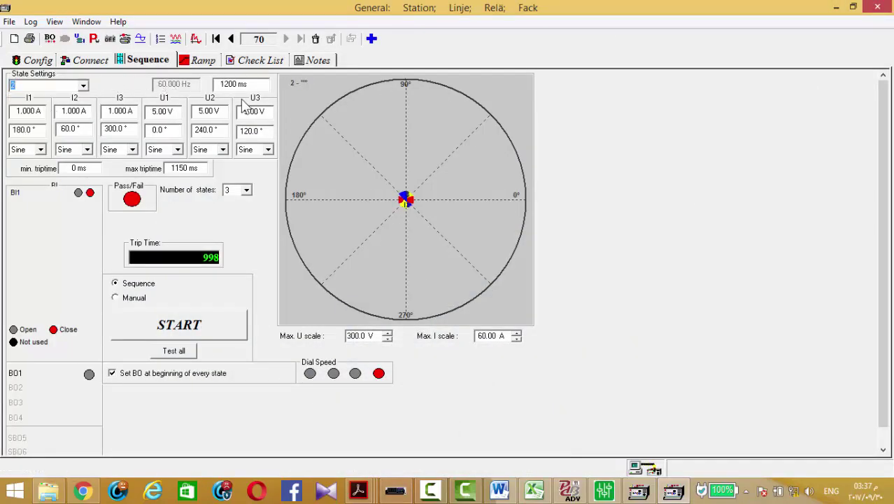
left_click(197, 166)
type("1200")
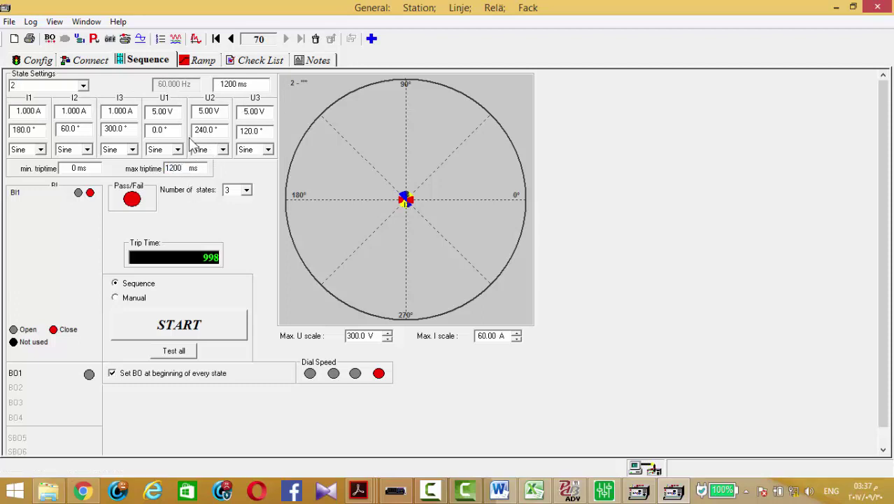
left_click(205, 150)
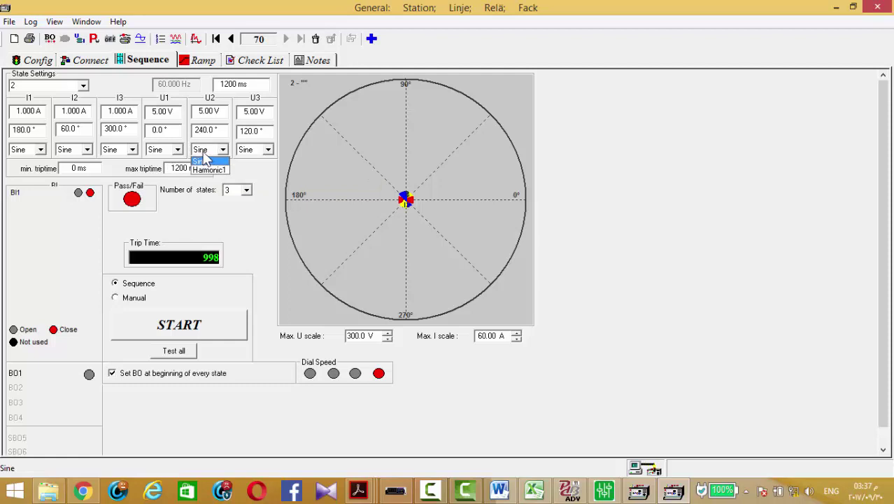
left_click(205, 160)
Step: Set state 2's duration and maximum trip time to 1050 ms and run the sequence
left_click(227, 85)
type("1")
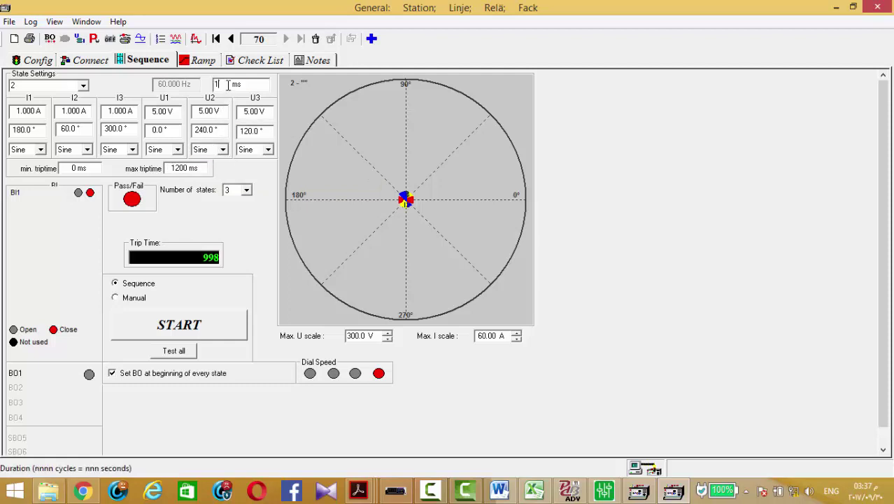
type("050")
left_click(186, 168)
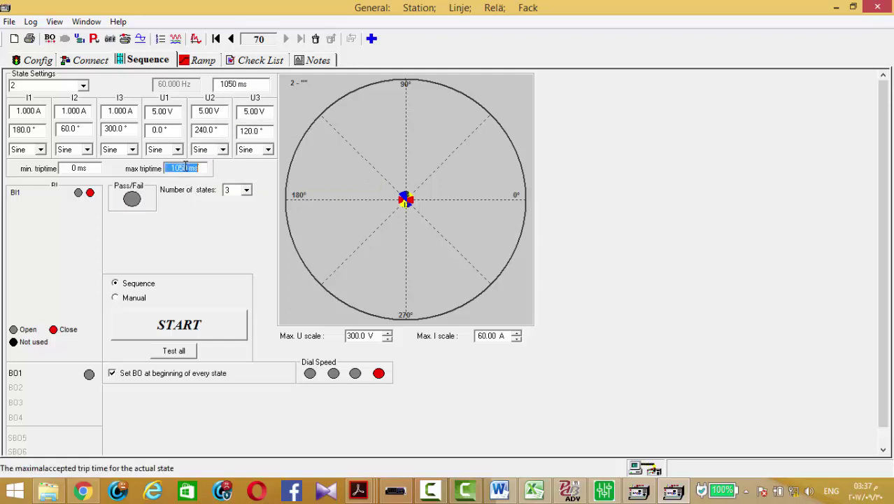
type("10")
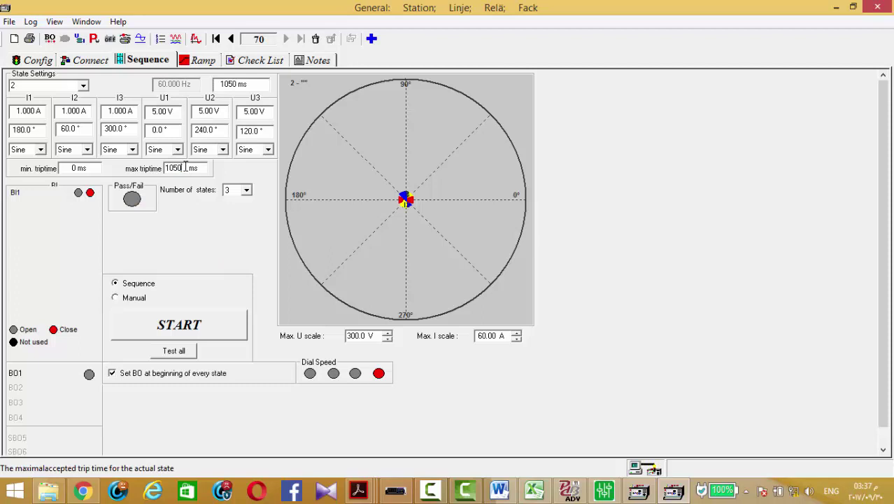
left_click(200, 321)
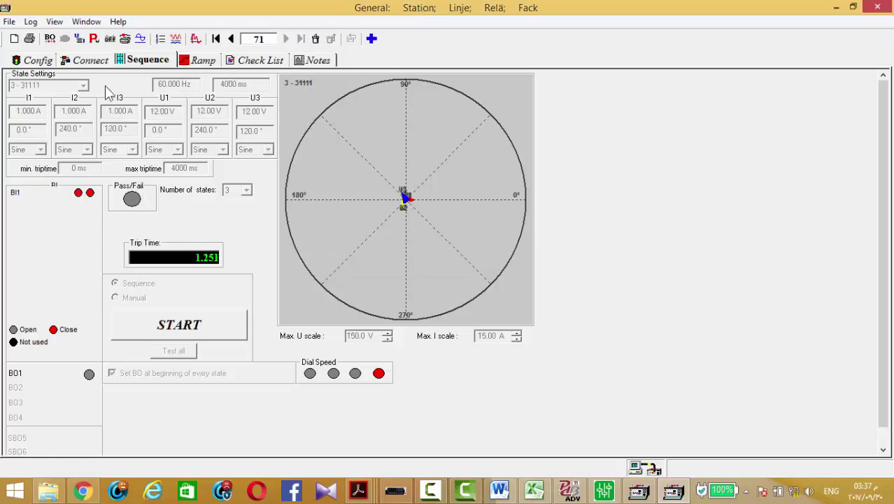
Step: Set the duration of state 2 to 1100 ms and run the three-state sequence once more
left_click(84, 85)
left_click(83, 86)
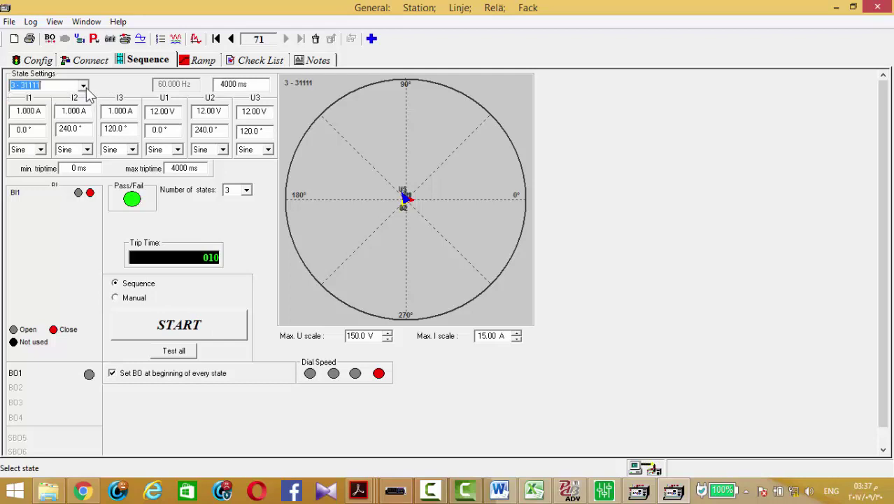
left_click(83, 86)
left_click(17, 105)
double_click(222, 85)
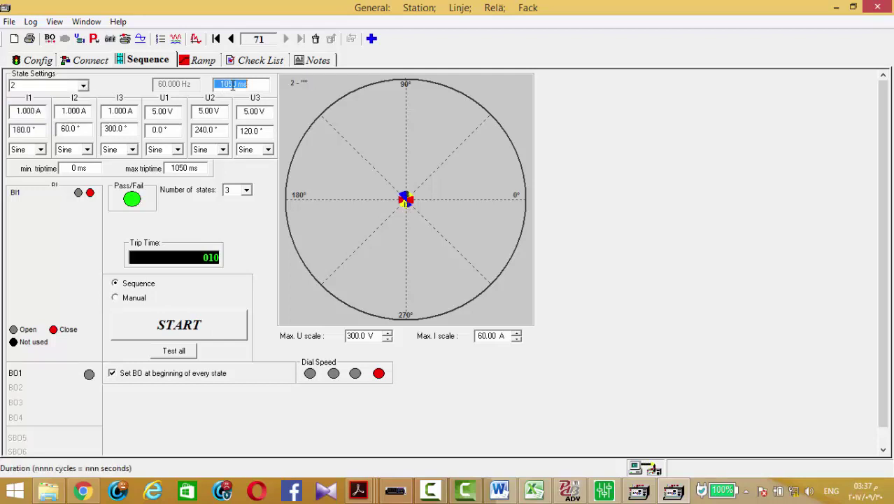
type("1100")
left_click(207, 327)
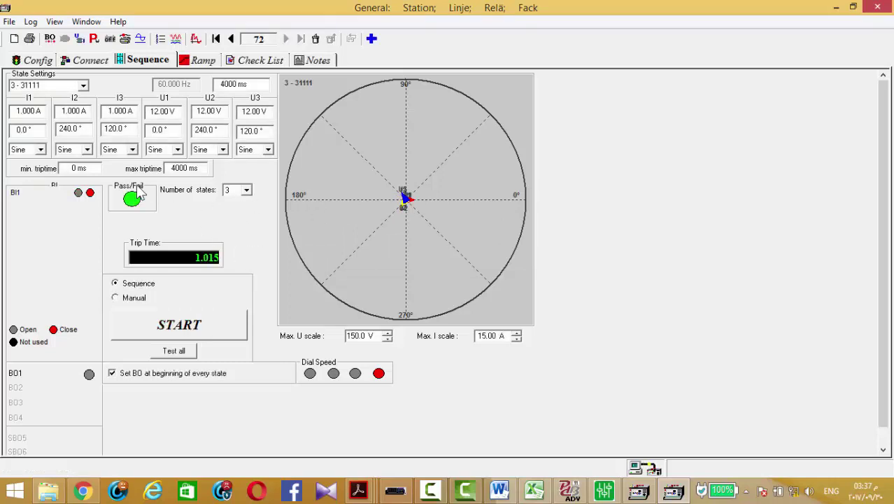
Step: Display state 2 of the sequence and switch to EnerVista UR Setup to check the Transient Block Pickup and Reset Delays of the 1P Blocking Scheme
left_click(83, 86)
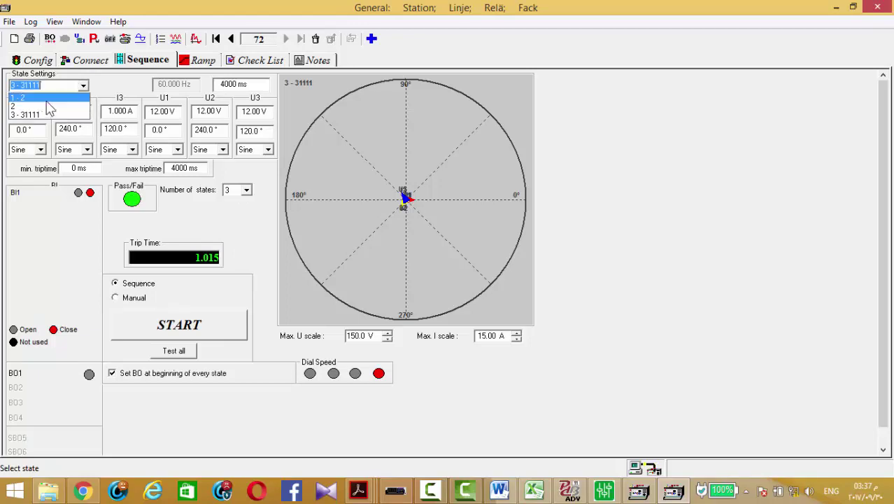
left_click(39, 105)
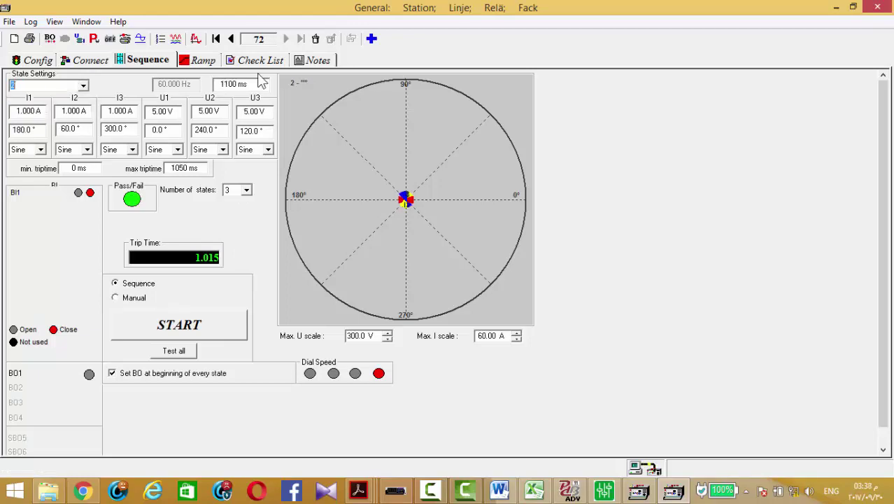
left_click(396, 489)
left_click(393, 134)
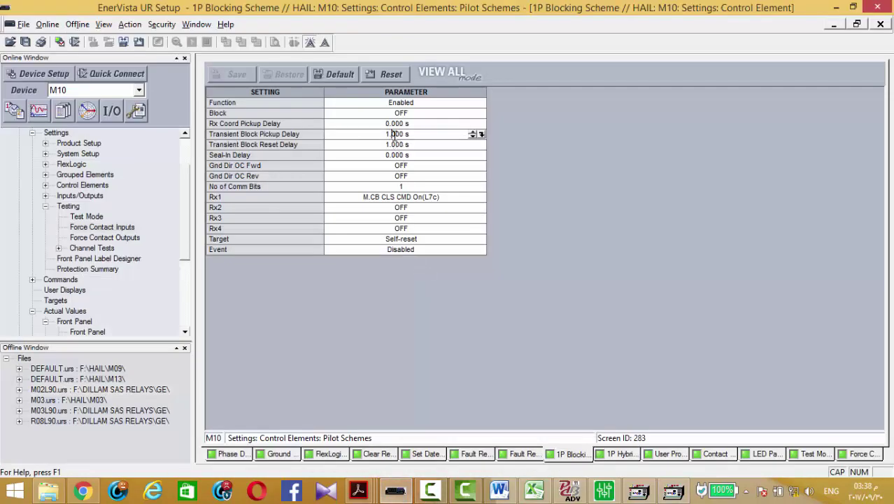
key("shift+Home")
left_click(396, 144)
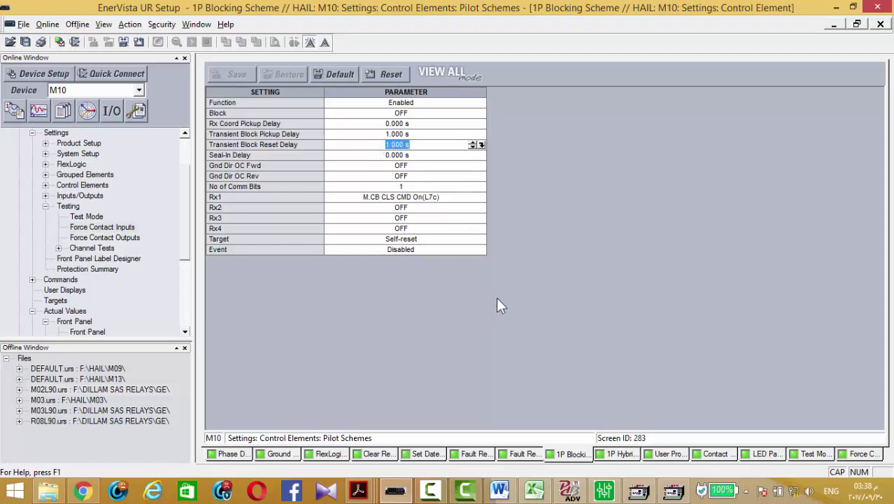
Step: Switch to l90-72x-aa4.pdf in Adobe Acrobat Reader and examine the transient block timer in the directional comparison blocking scheme logic
mouse_move(359, 491)
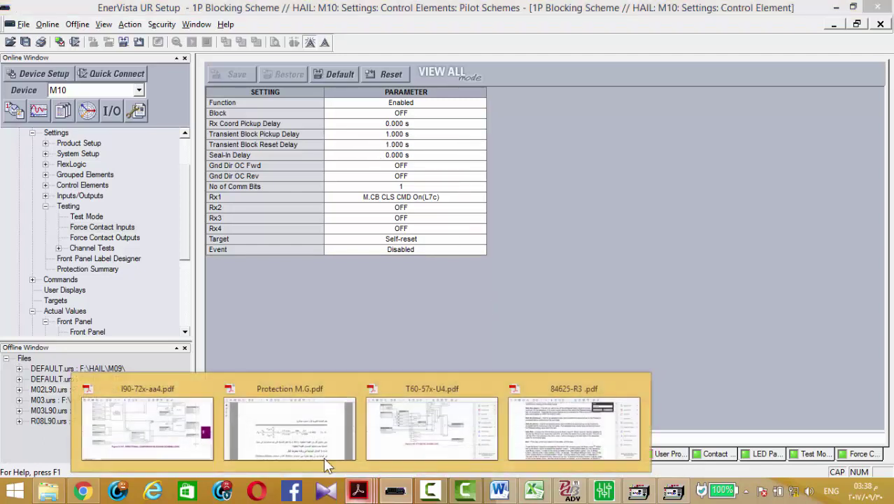
left_click(180, 446)
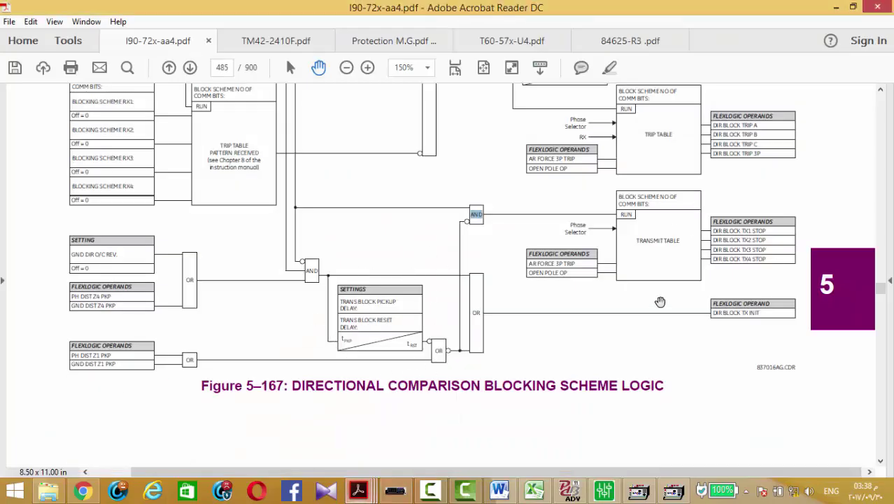
left_click(431, 491)
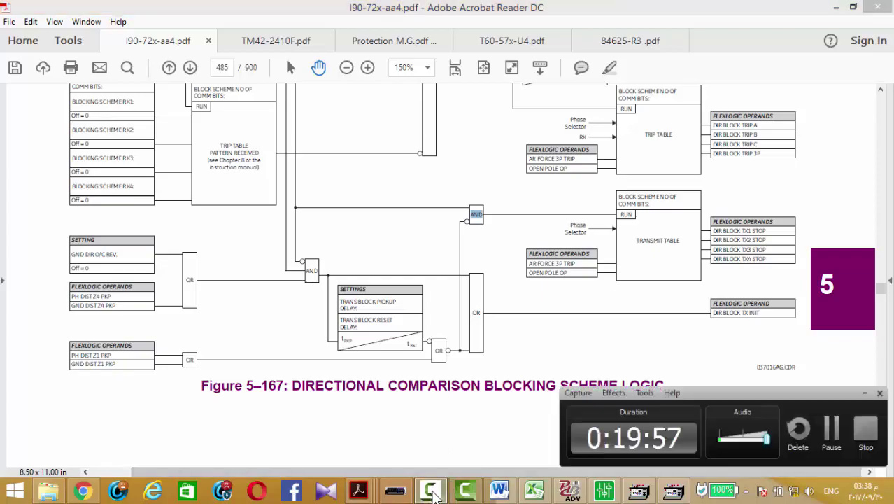